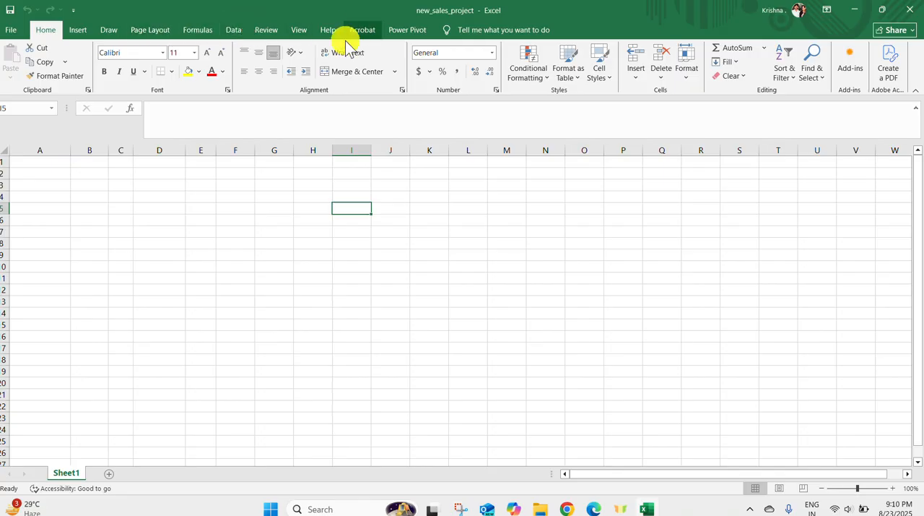
Open the Sales_Project workbook, examine the Net Sales row of its Quarterly Results report, and return to new_sales_project
{"action": "left_click", "coordinate": [854, 9]}
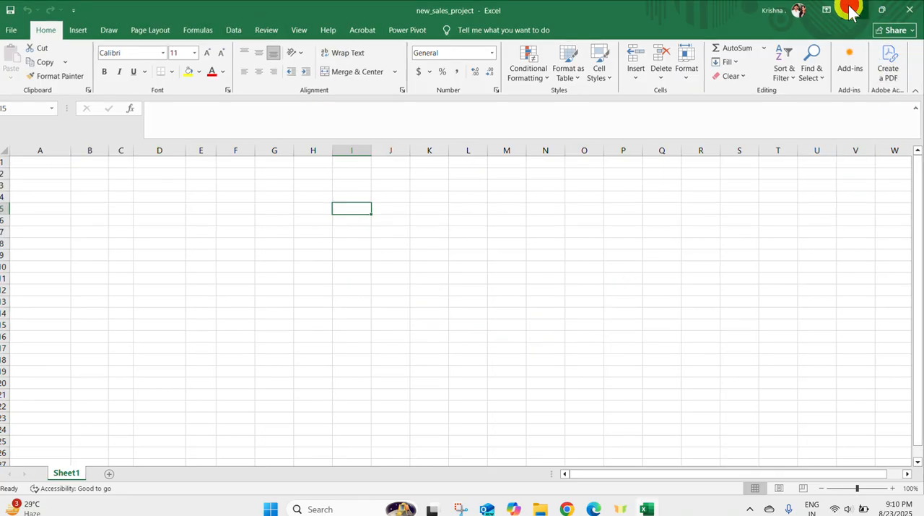
{"action": "double_click", "coordinate": [24, 321]}
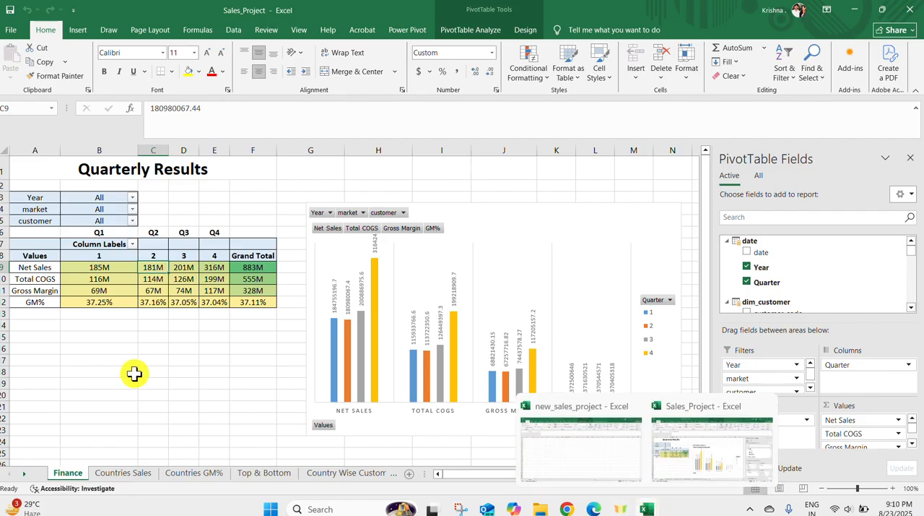
{"action": "left_click", "coordinate": [4, 268]}
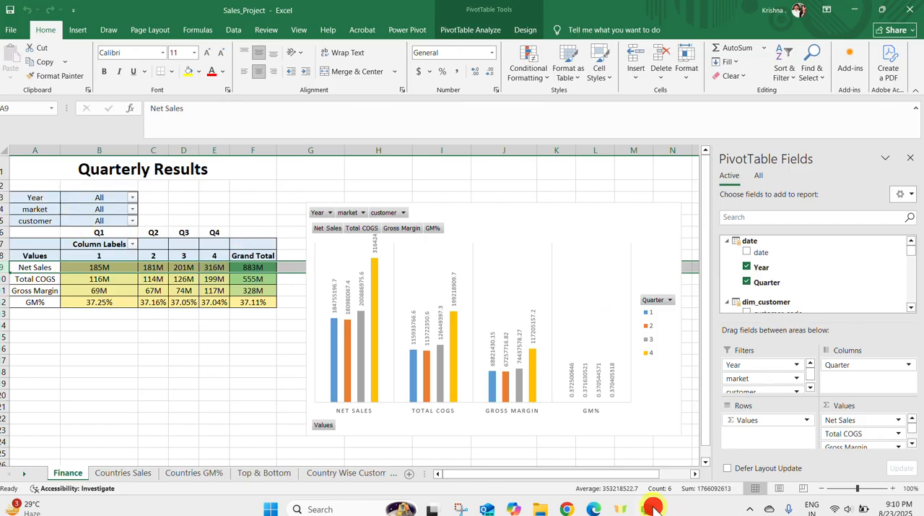
{"action": "left_click", "coordinate": [586, 432]}
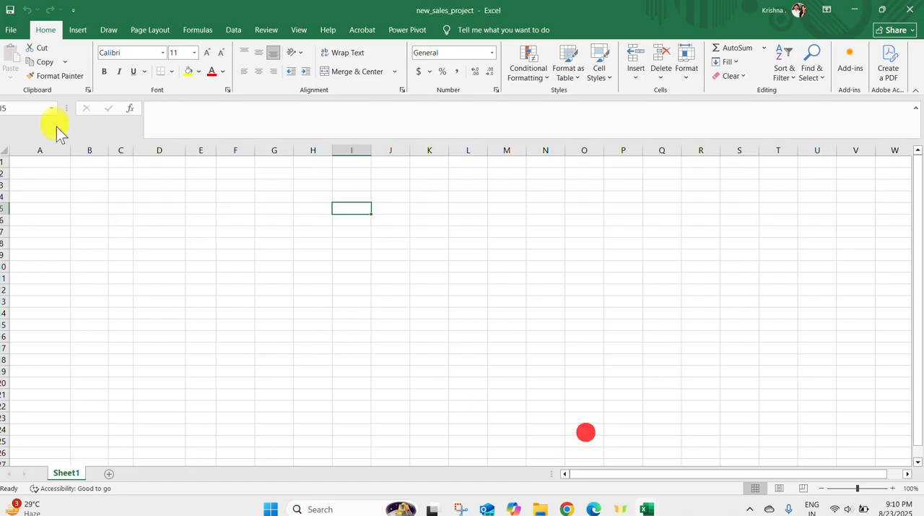
Insert a PivotTable from the data model at cell I5 of Sheet1
{"action": "left_click", "coordinate": [79, 29]}
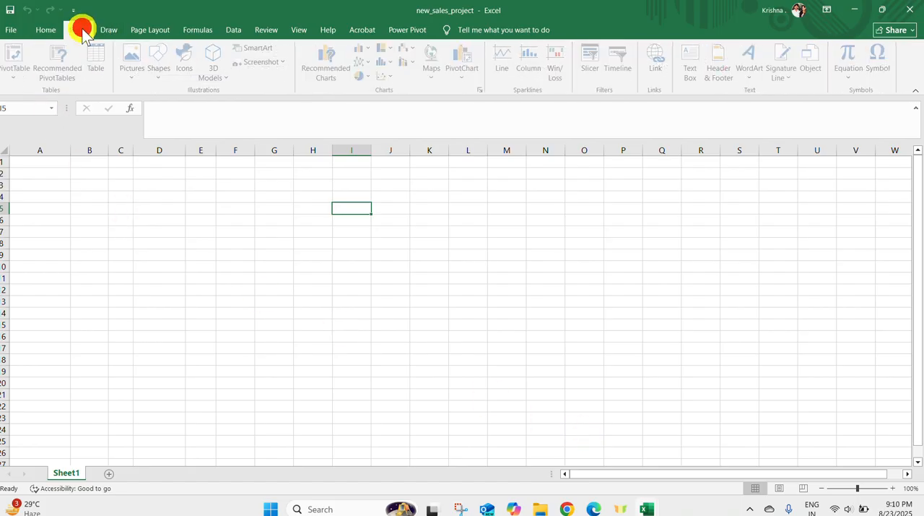
{"action": "left_click", "coordinate": [15, 79]}
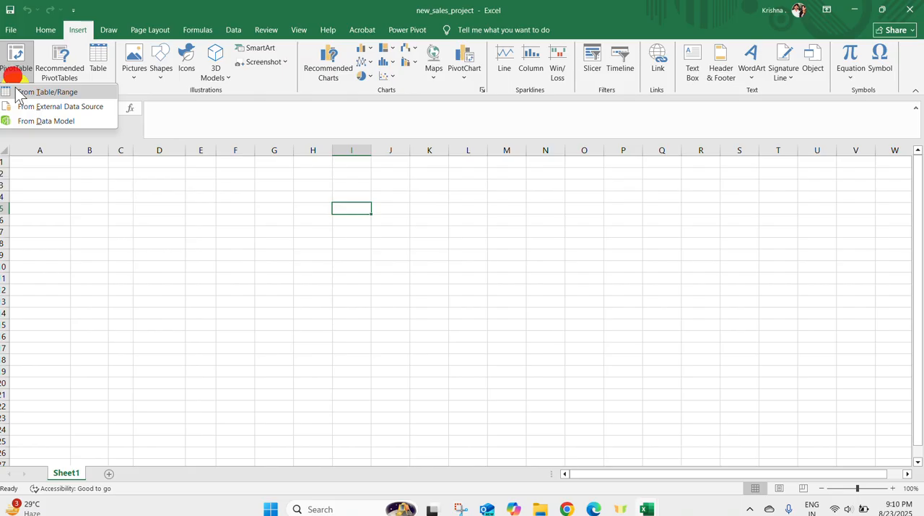
{"action": "left_click", "coordinate": [33, 120]}
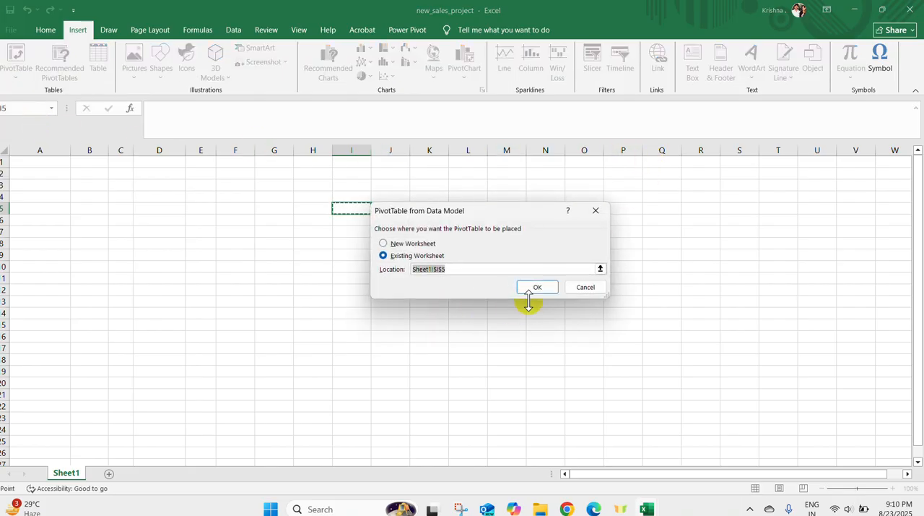
{"action": "left_click", "coordinate": [540, 285]}
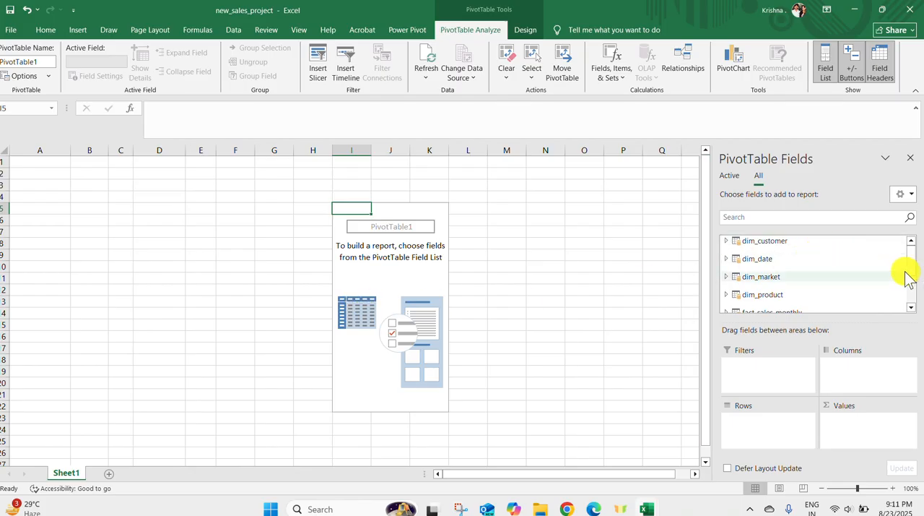
Examine the data model's tables in the field list and the metrics of Sales_Project's Quarterly Results report, returning to new_sales_project
{"action": "left_click", "coordinate": [911, 305]}
{"action": "left_click", "coordinate": [912, 306]}
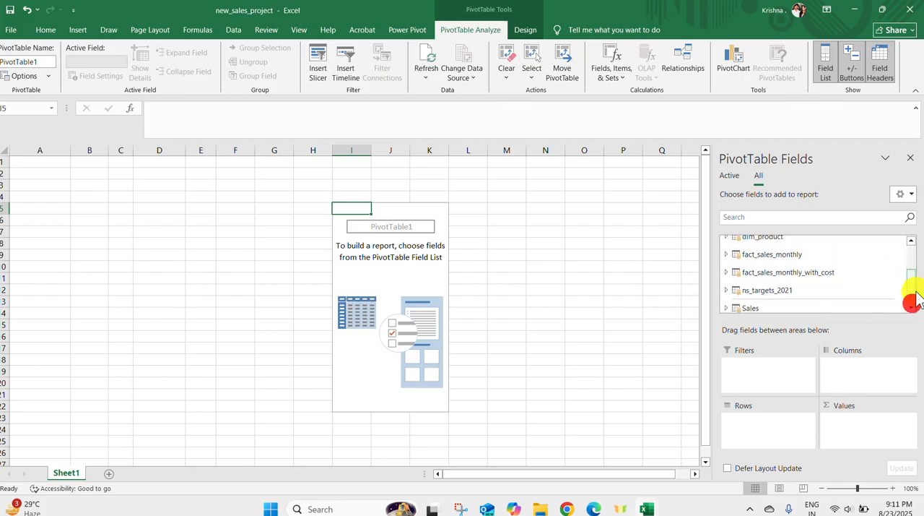
{"action": "left_click", "coordinate": [914, 244]}
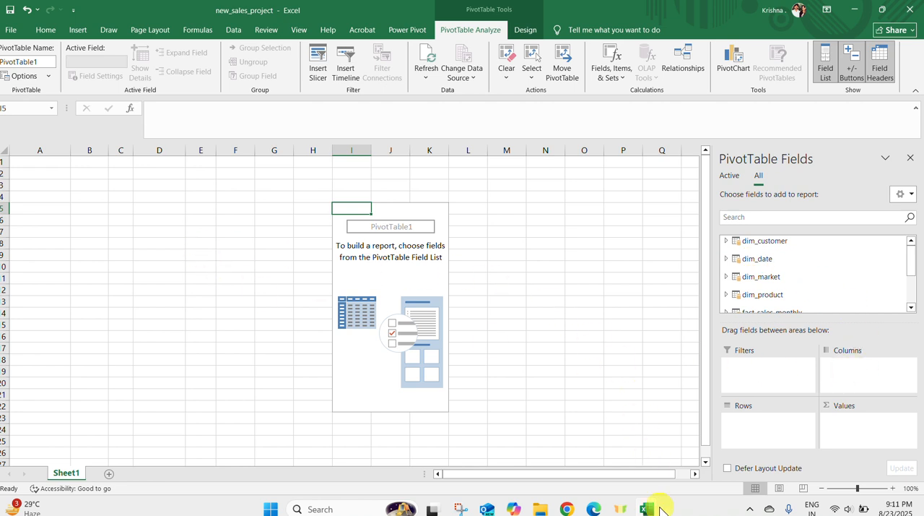
{"action": "mouse_move", "coordinate": [660, 509]}
{"action": "left_click", "coordinate": [673, 455]}
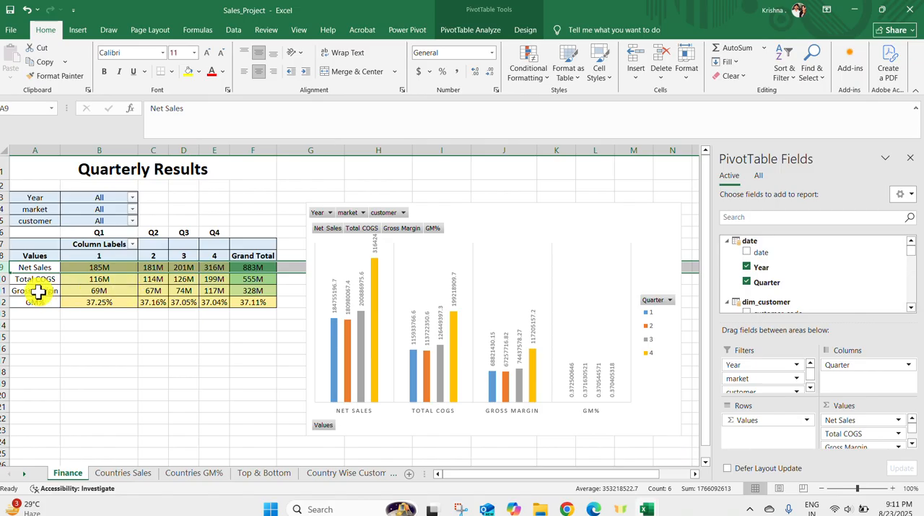
{"action": "mouse_move", "coordinate": [653, 509]}
{"action": "left_click", "coordinate": [575, 476]}
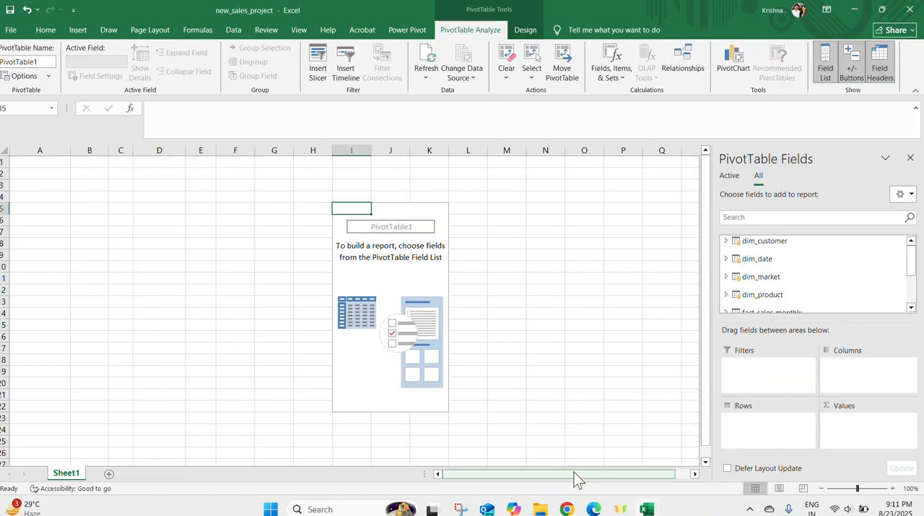
Examine the fields and measures of the fact_sales_monthly table and the fields of the dim_date table
{"action": "scroll", "coordinate": [911, 309], "scroll_direction": "down", "scroll_amount": 4}
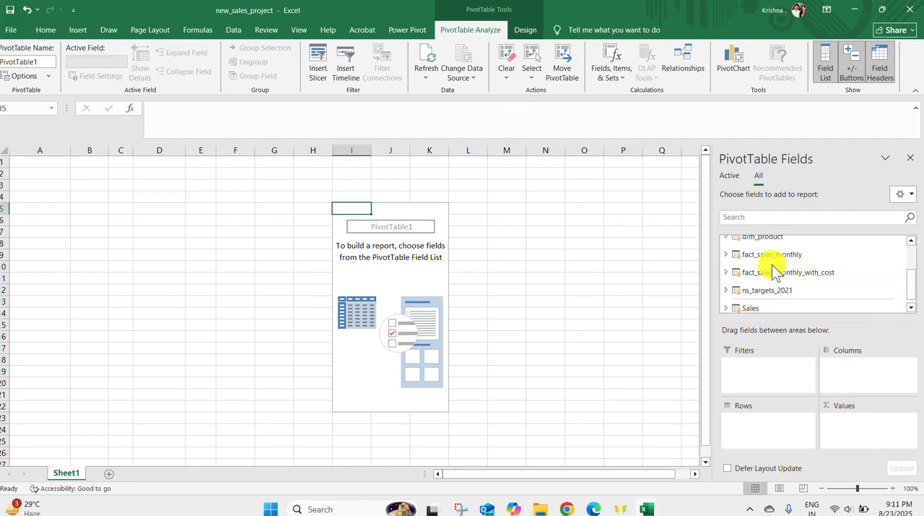
{"action": "left_click", "coordinate": [725, 249]}
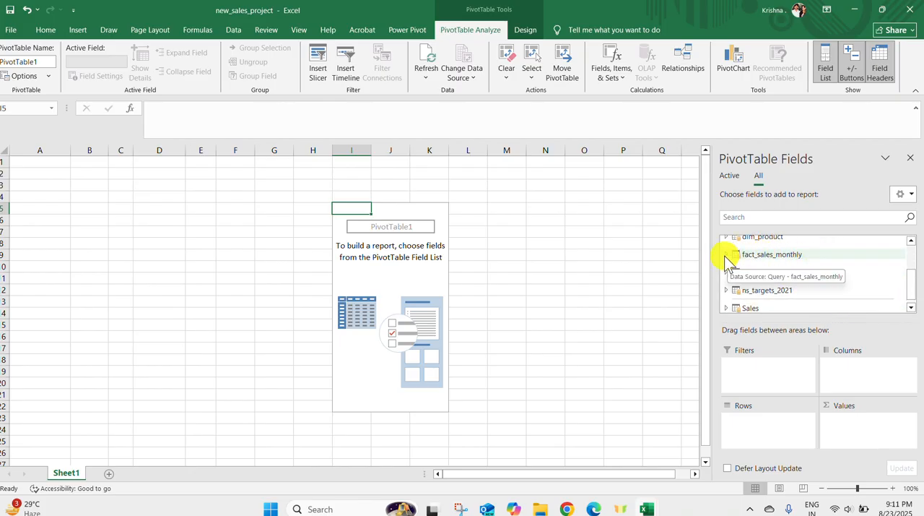
{"action": "left_click", "coordinate": [726, 254]}
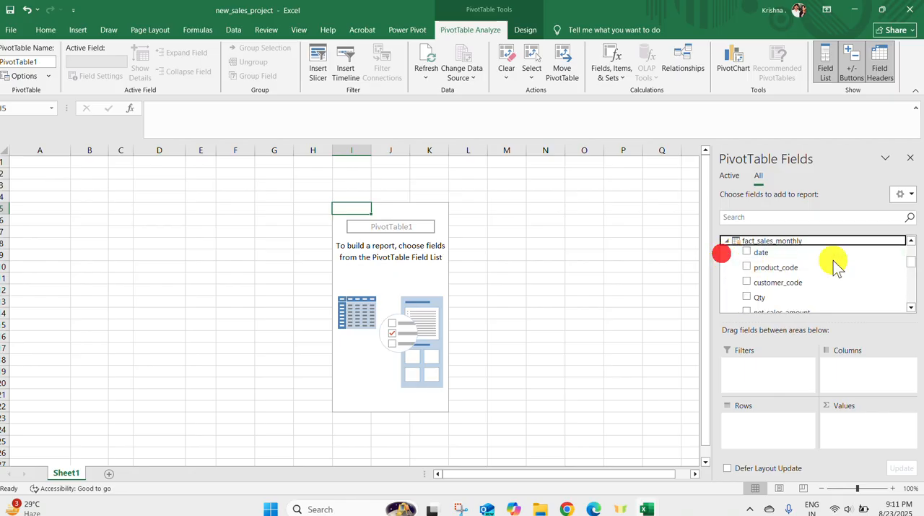
{"action": "left_click", "coordinate": [912, 309]}
{"action": "left_click", "coordinate": [912, 309]}
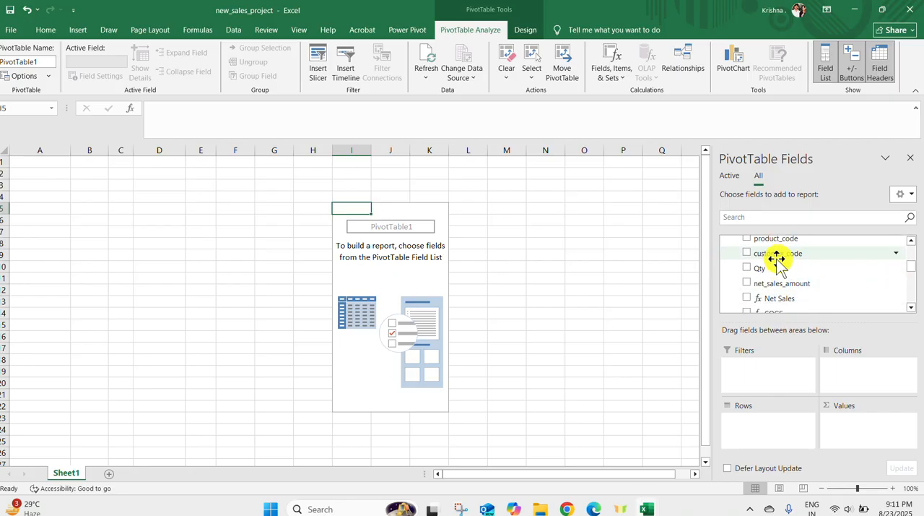
{"action": "scroll", "coordinate": [776, 259], "scroll_direction": "up", "scroll_amount": 3}
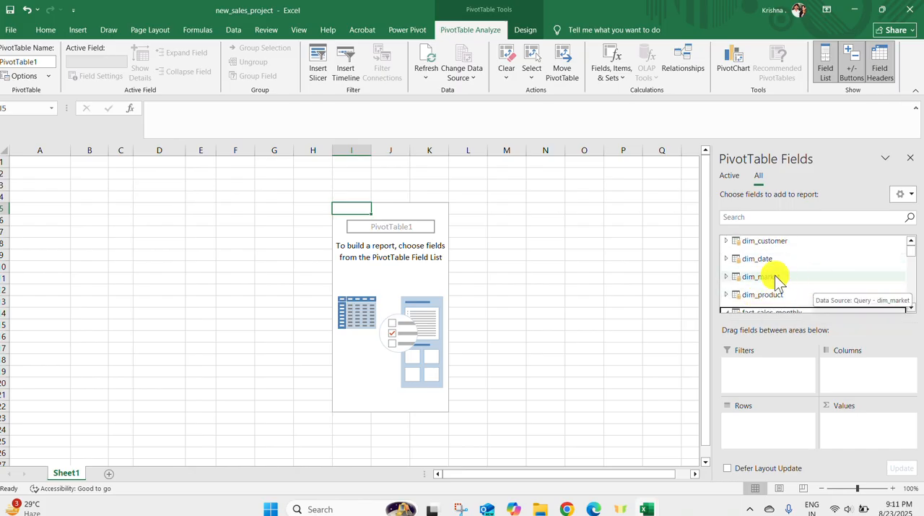
{"action": "left_click", "coordinate": [726, 259]}
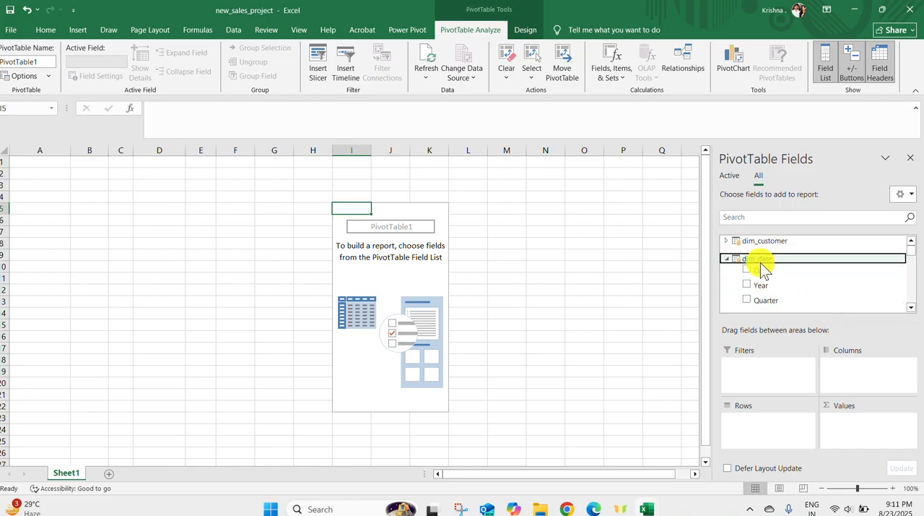
{"action": "left_click", "coordinate": [727, 258]}
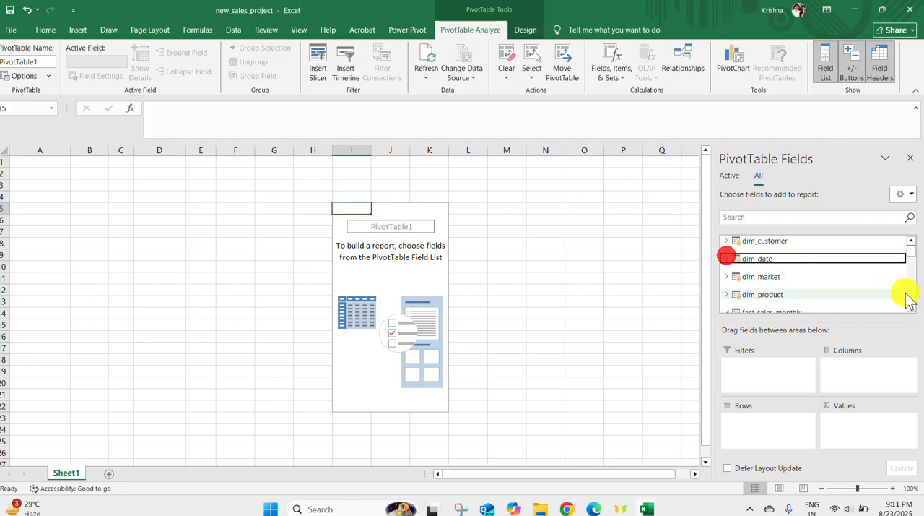
{"action": "left_click", "coordinate": [910, 302]}
{"action": "left_click", "coordinate": [911, 304]}
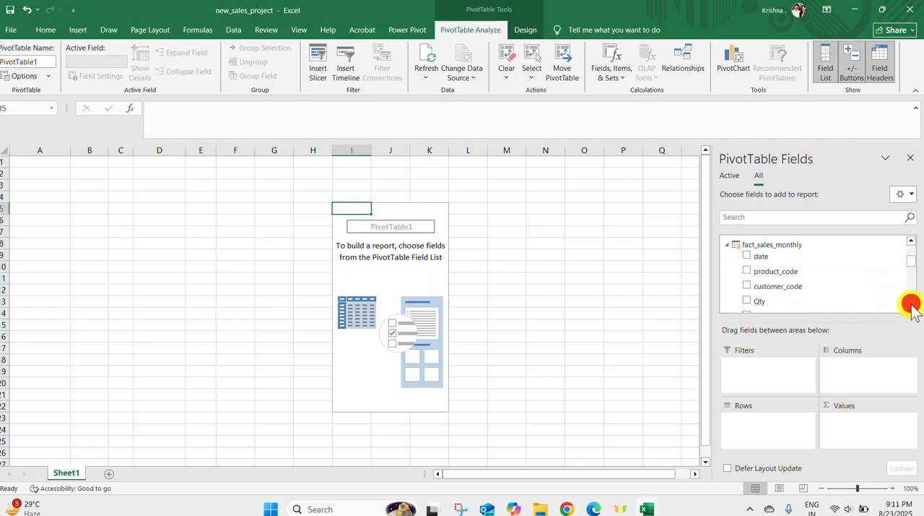
{"action": "left_click", "coordinate": [912, 303]}
{"action": "left_click", "coordinate": [912, 303]}
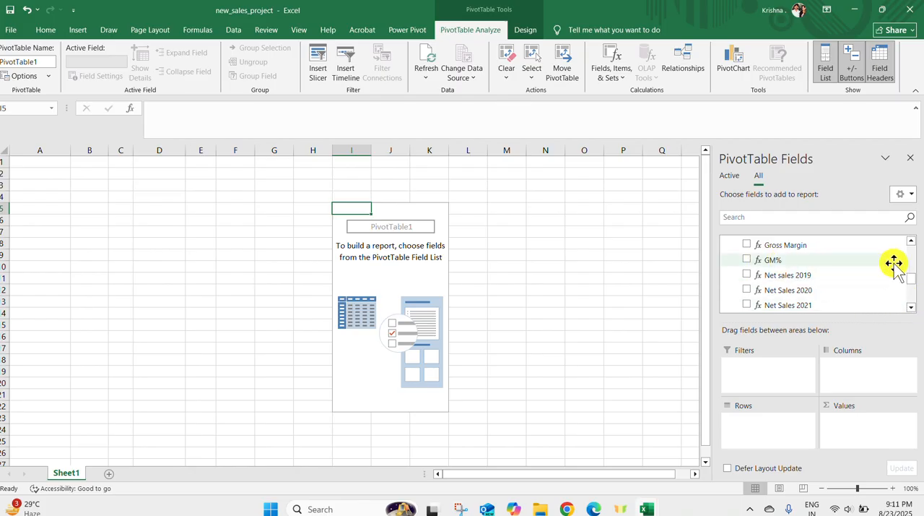
{"action": "left_click", "coordinate": [910, 242]}
{"action": "left_click", "coordinate": [911, 241]}
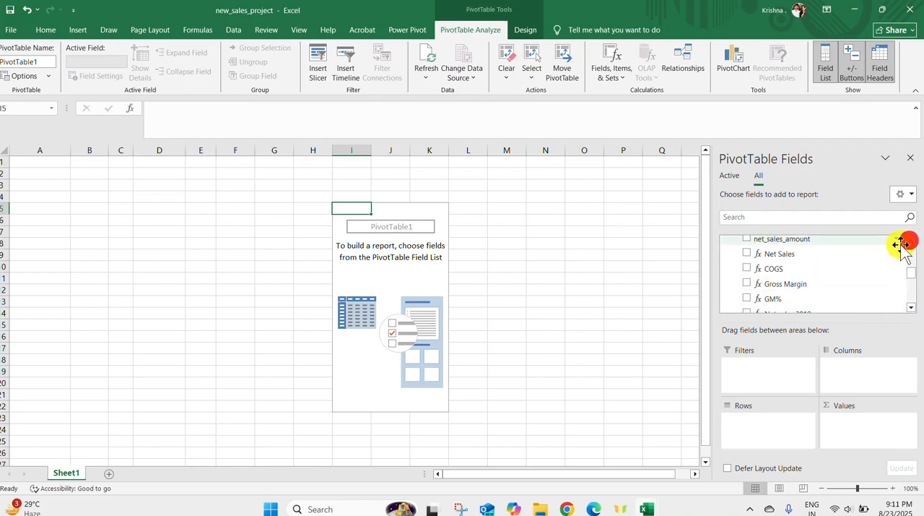
Add the Net Sales measure to the PivotTable at I5, and delete that whole PivotTable from Sheet1
{"action": "left_click", "coordinate": [747, 254]}
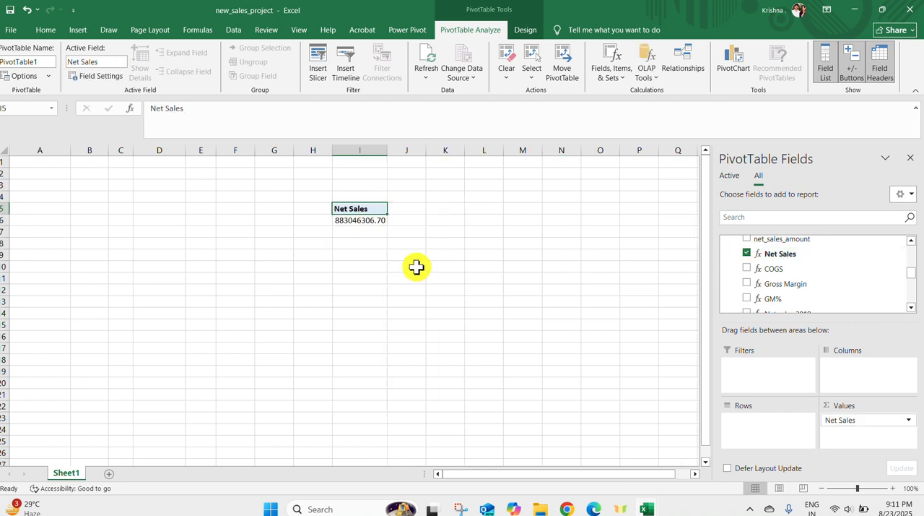
{"action": "left_click", "coordinate": [380, 252]}
{"action": "left_click", "coordinate": [356, 208]}
{"action": "mouse_move", "coordinate": [360, 208]}
{"action": "left_mouse_down"}
{"action": "mouse_move", "coordinate": [359, 238]}
{"action": "mouse_move", "coordinate": [371, 208]}
{"action": "left_mouse_up"}
{"action": "left_click", "coordinate": [461, 286]}
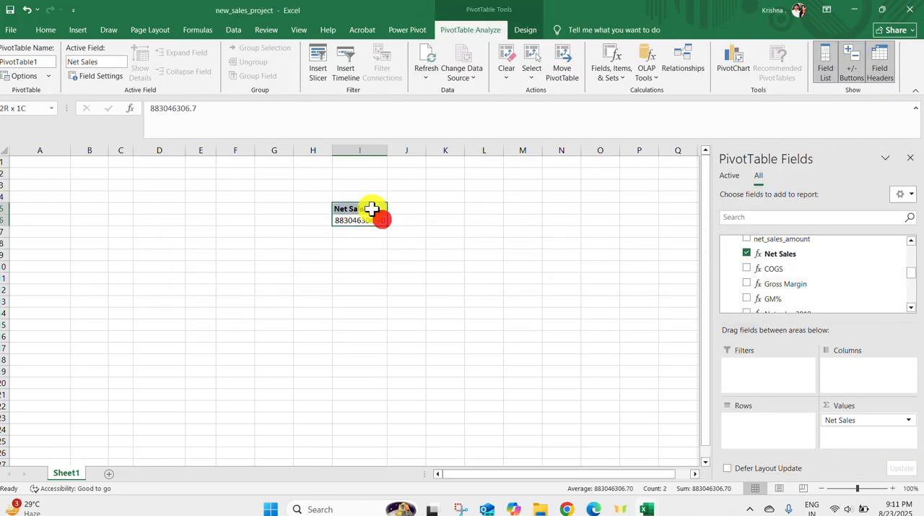
{"action": "key", "text": "Delete"}
Insert a PivotTable from the data model at cell A1 of the existing Sheet1
{"action": "left_click", "coordinate": [26, 160]}
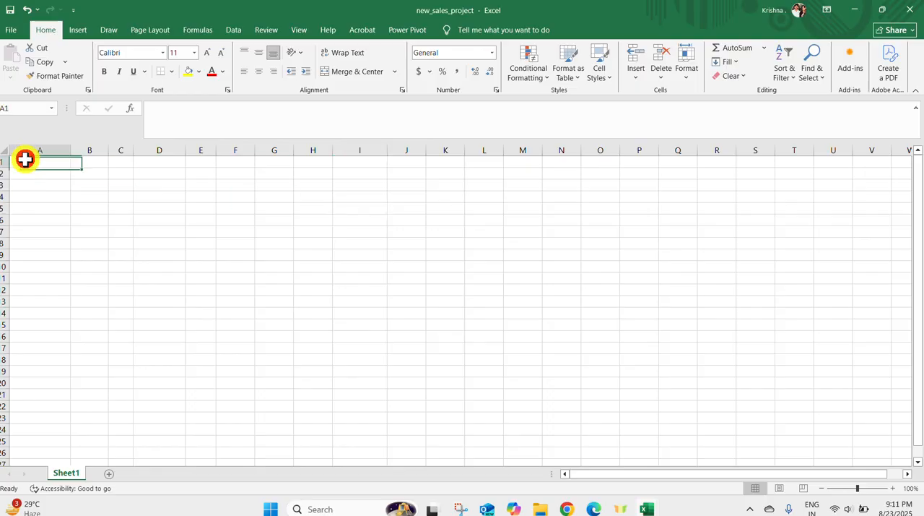
{"action": "left_click", "coordinate": [78, 30]}
{"action": "left_click", "coordinate": [18, 69]}
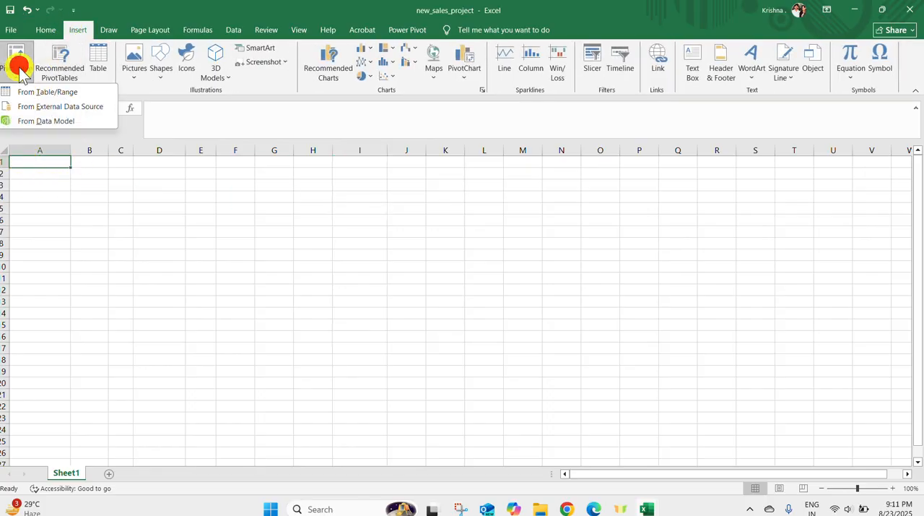
{"action": "left_click", "coordinate": [43, 121]}
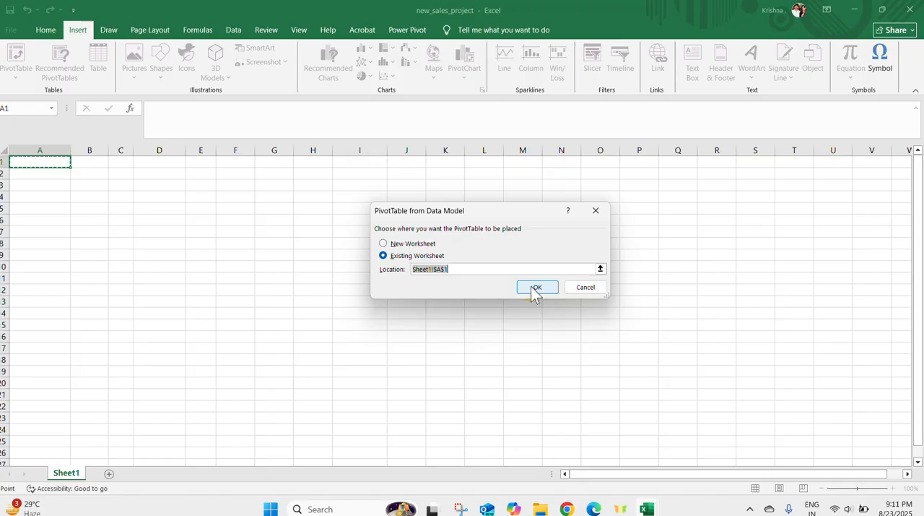
{"action": "left_click", "coordinate": [534, 287]}
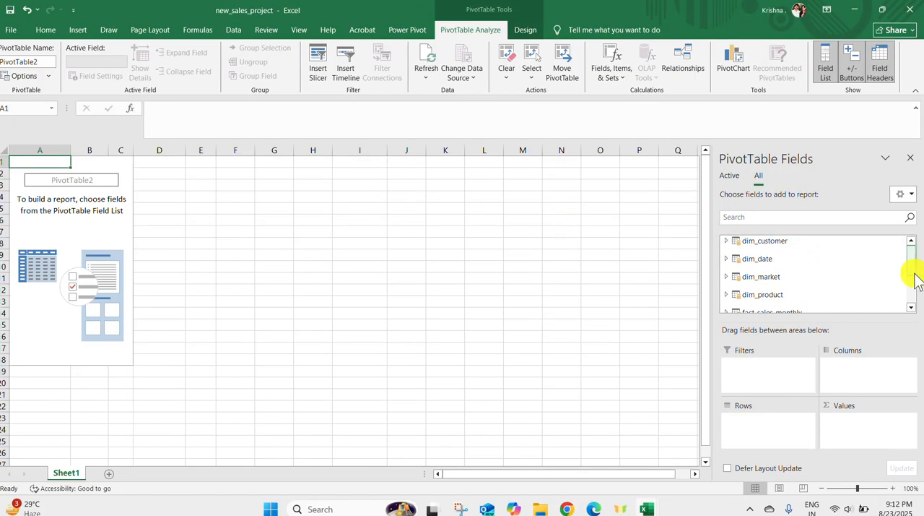
Add fact_sales_monthly's Net Sales, COGS, Gross Margin and GM% measures to the PivotTable and move Values from columns to rows
{"action": "left_click", "coordinate": [911, 307]}
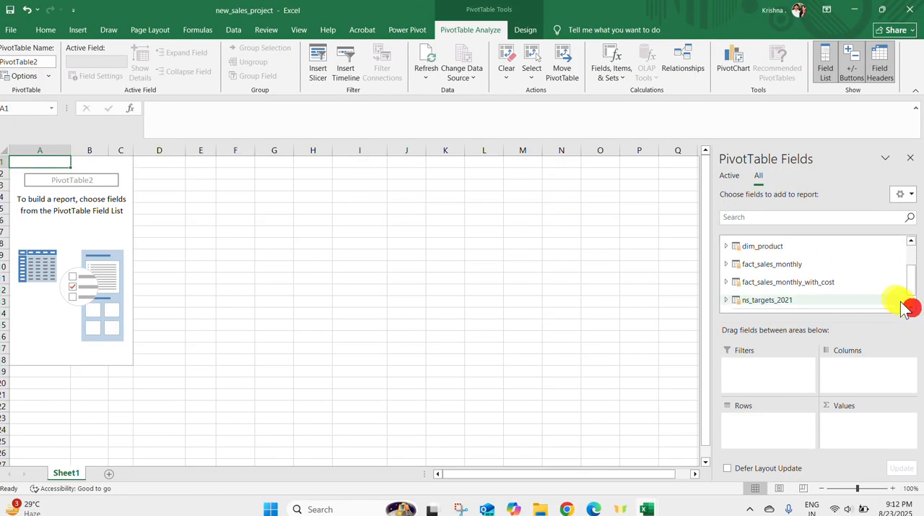
{"action": "left_click", "coordinate": [727, 263]}
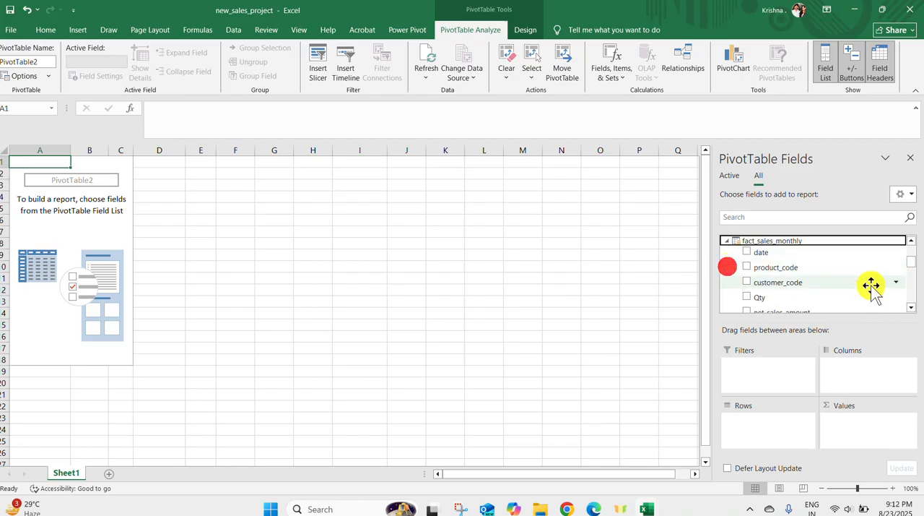
{"action": "left_click", "coordinate": [912, 307]}
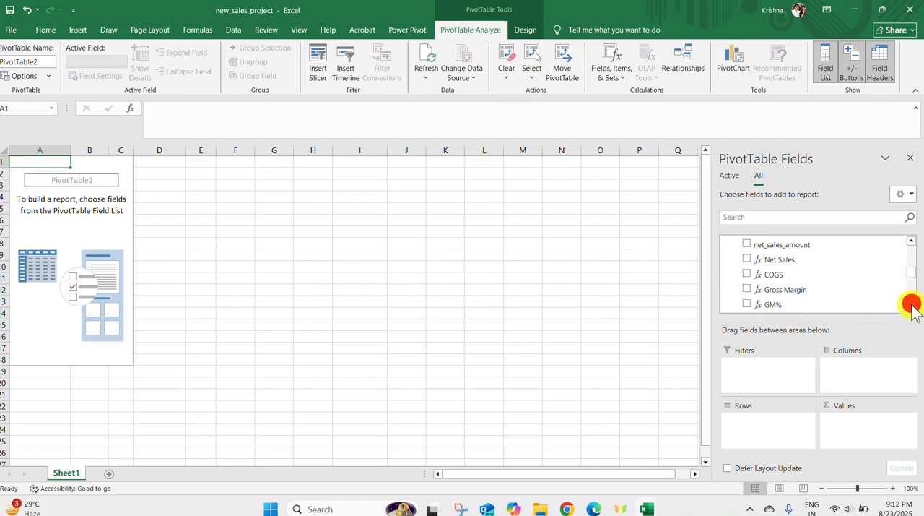
{"action": "left_click", "coordinate": [746, 259]}
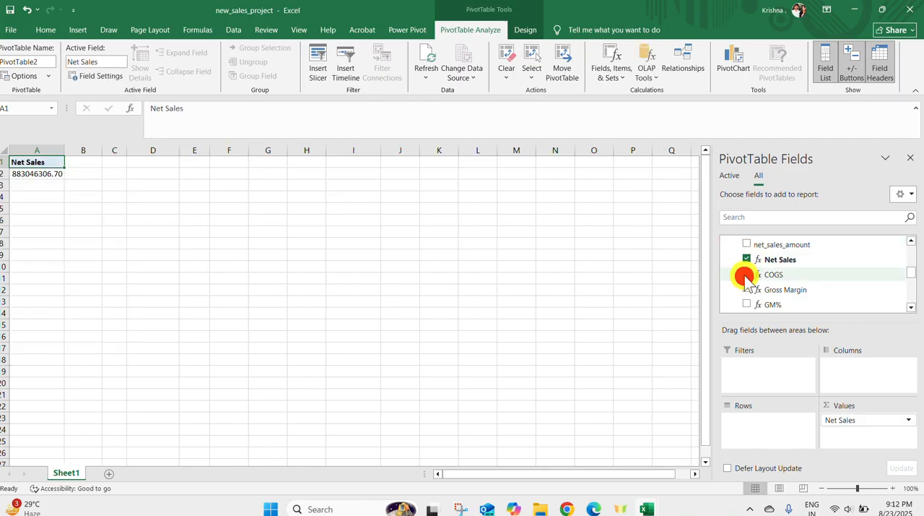
{"action": "left_click", "coordinate": [747, 275]}
{"action": "left_click", "coordinate": [746, 290]}
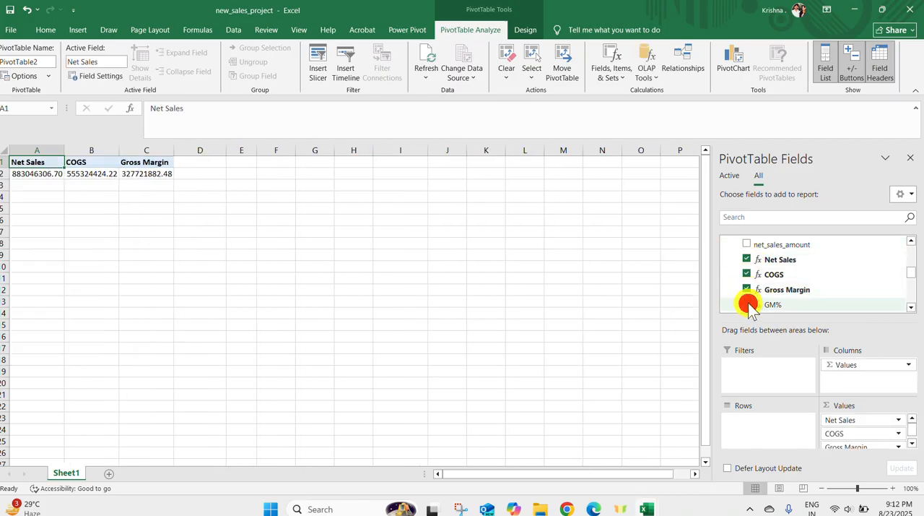
{"action": "left_click", "coordinate": [746, 304]}
{"action": "left_click_drag", "start_coordinate": [869, 367], "coordinate": [764, 434]}
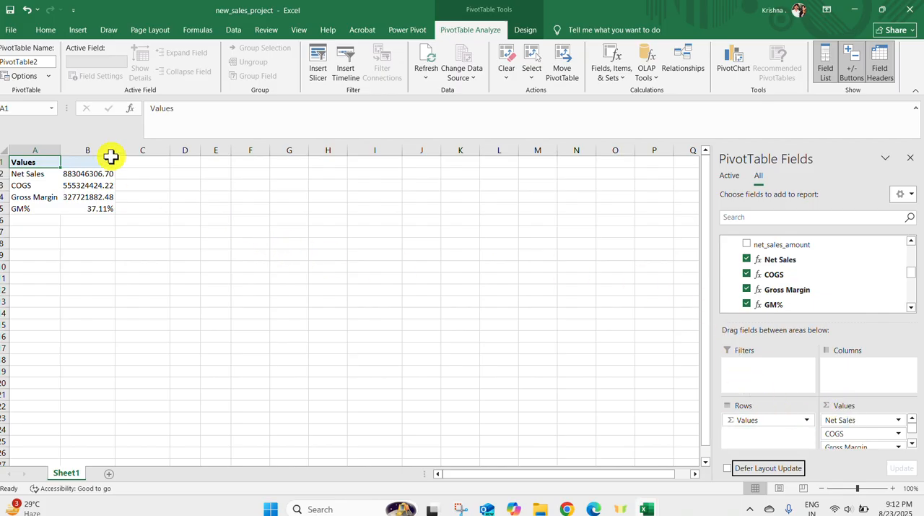
Insert four blank rows above the PivotTable so that it starts at row 5 of Sheet1
{"action": "right_click", "coordinate": [3, 160]}
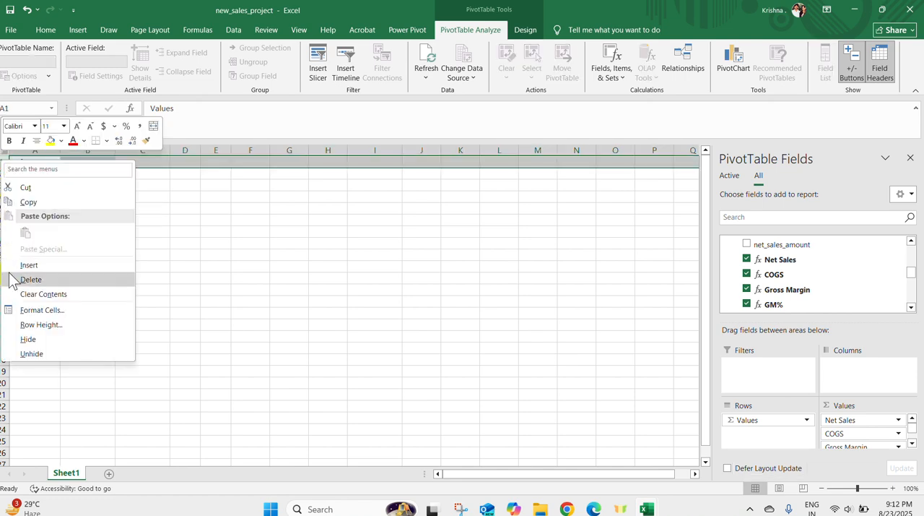
{"action": "left_click", "coordinate": [14, 265]}
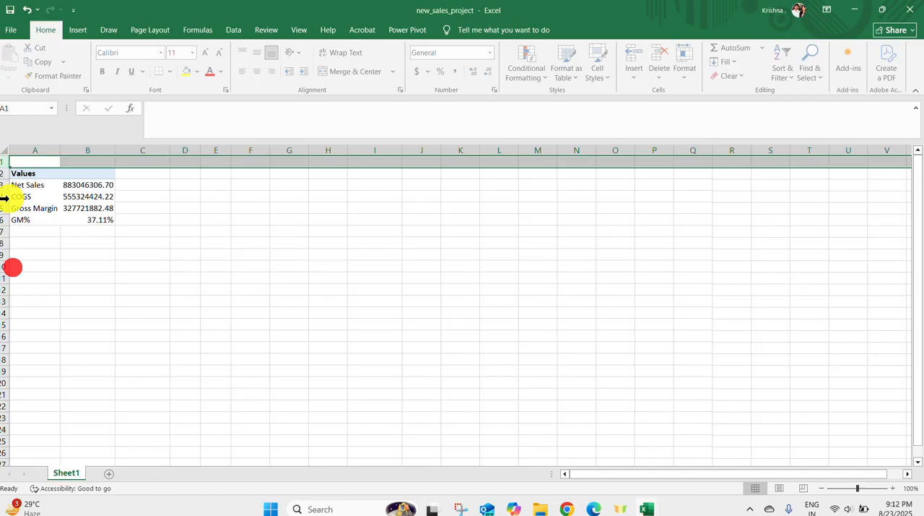
{"action": "right_click", "coordinate": [3, 163]}
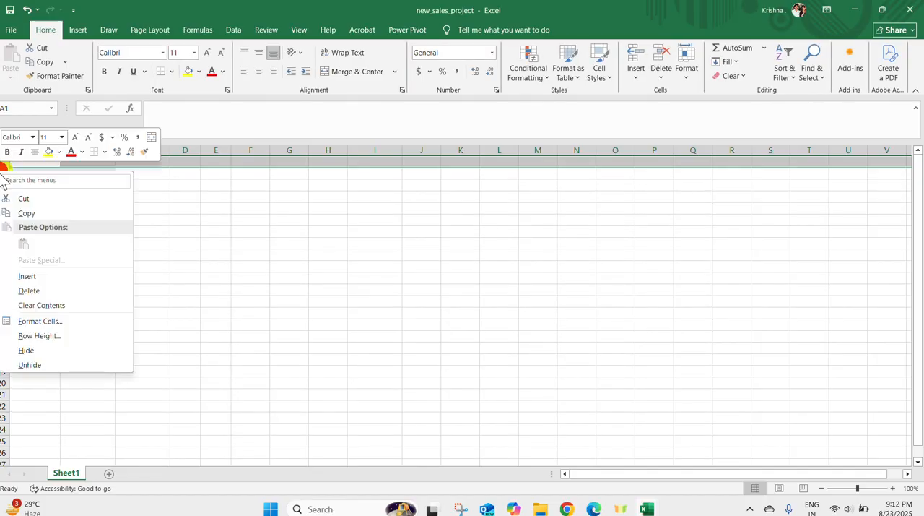
{"action": "left_click", "coordinate": [21, 275]}
{"action": "right_click", "coordinate": [3, 186]}
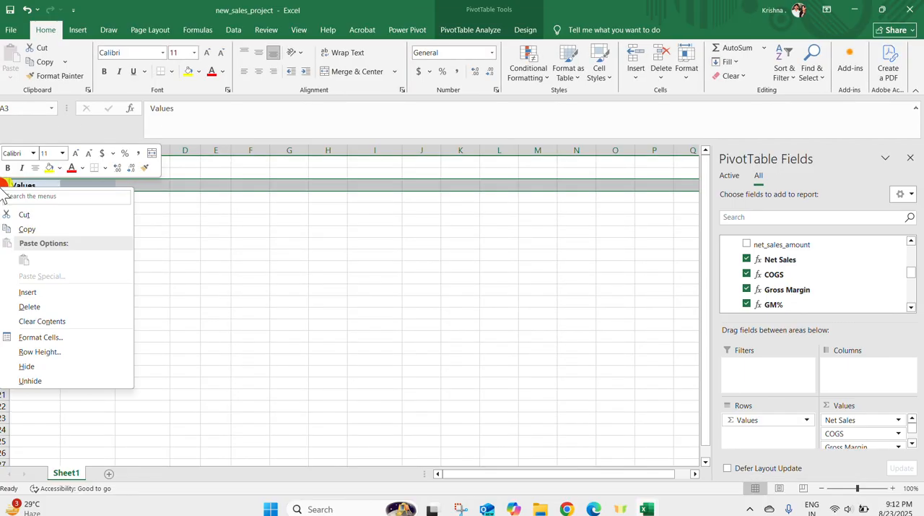
{"action": "left_click", "coordinate": [29, 289]}
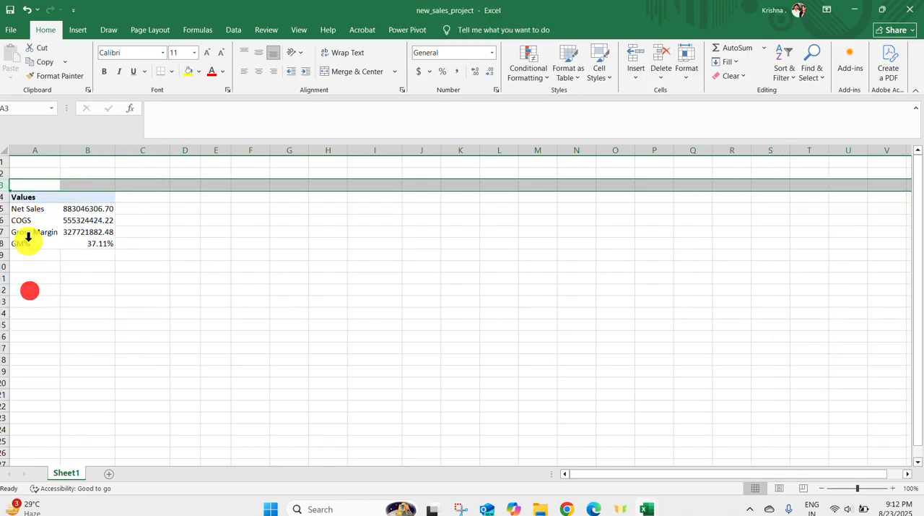
{"action": "left_click", "coordinate": [3, 196]}
{"action": "right_click", "coordinate": [4, 197]}
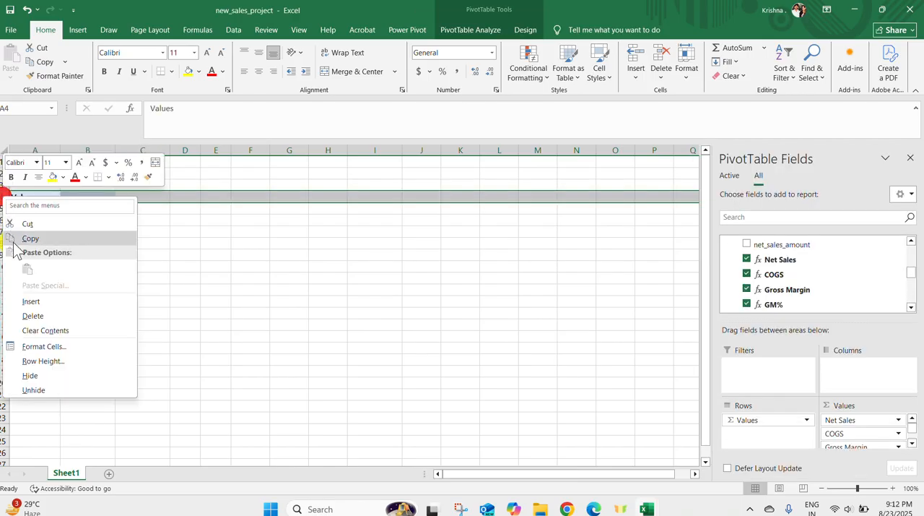
{"action": "left_click", "coordinate": [26, 297]}
{"action": "left_click", "coordinate": [34, 162]}
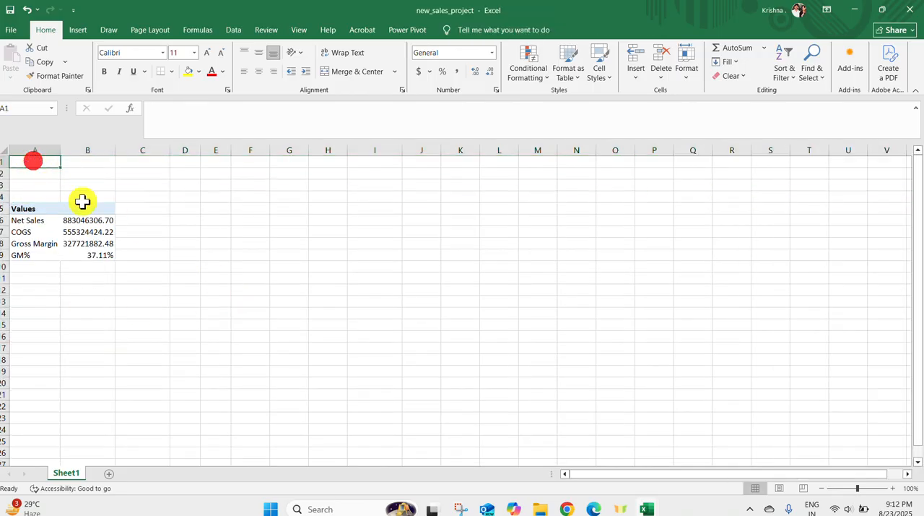
Collapse fact_sales_monthly in the field list and add dim_date's Quarter field to the PivotTable's columns
{"action": "left_click", "coordinate": [83, 232]}
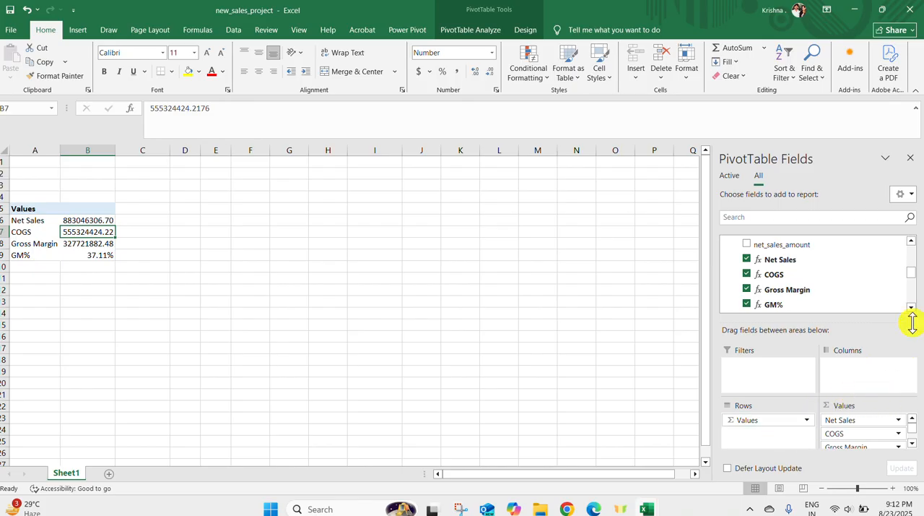
{"action": "left_click", "coordinate": [911, 242]}
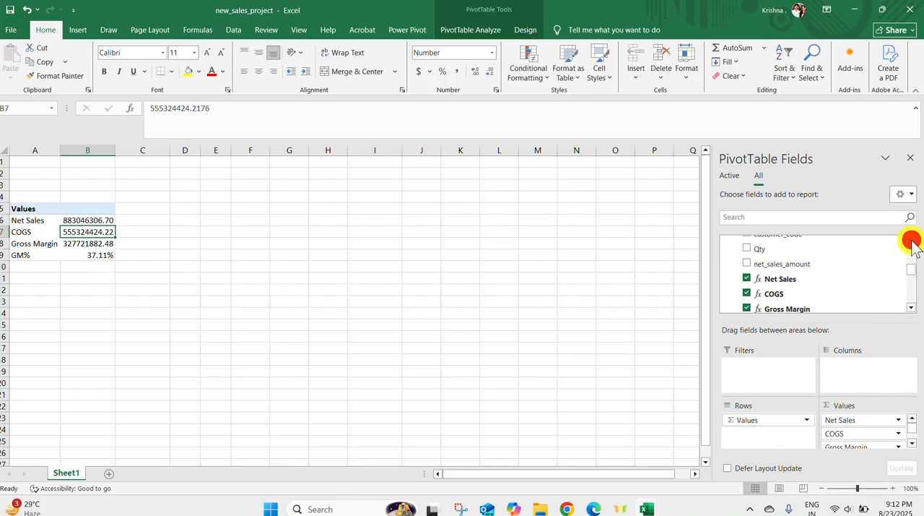
{"action": "left_click", "coordinate": [911, 243]}
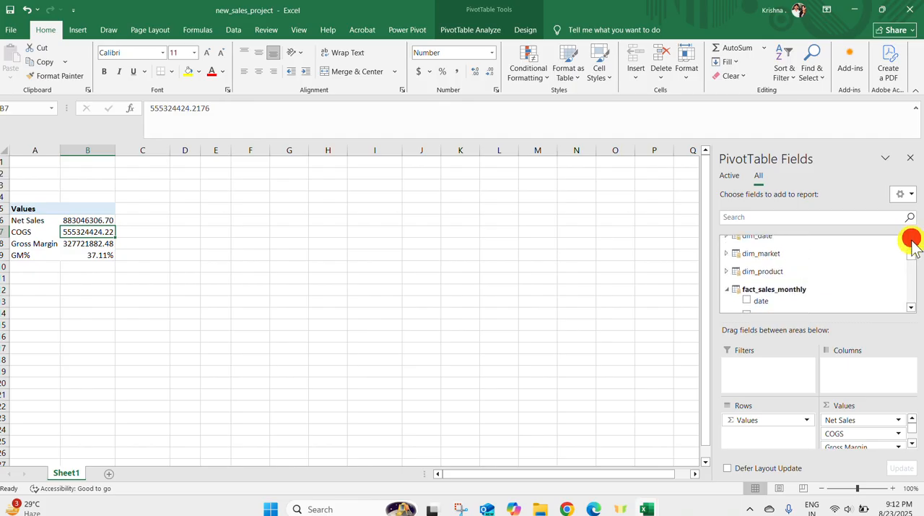
{"action": "left_click", "coordinate": [726, 289]}
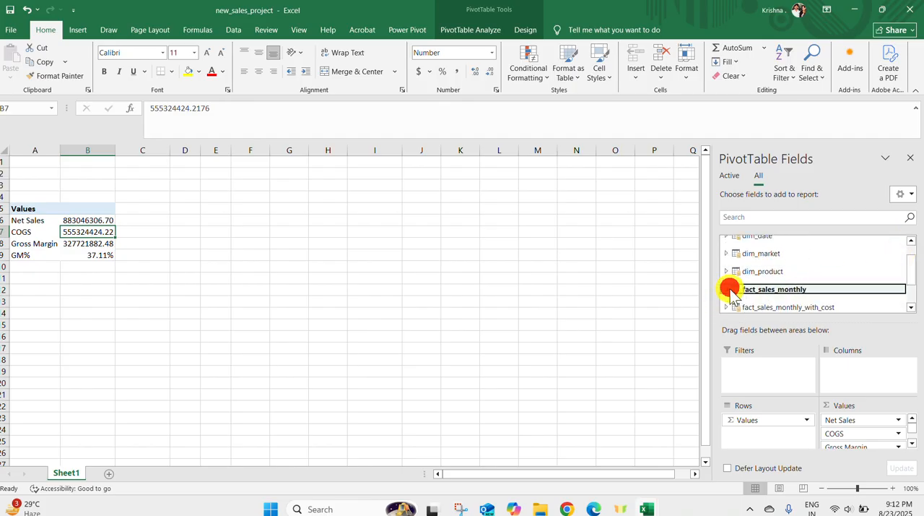
{"action": "left_click", "coordinate": [910, 241]}
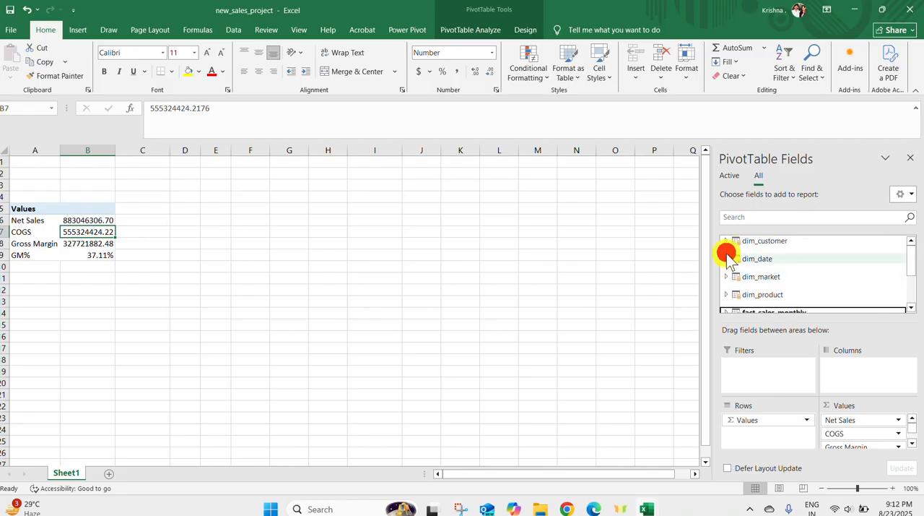
{"action": "left_click", "coordinate": [727, 259]}
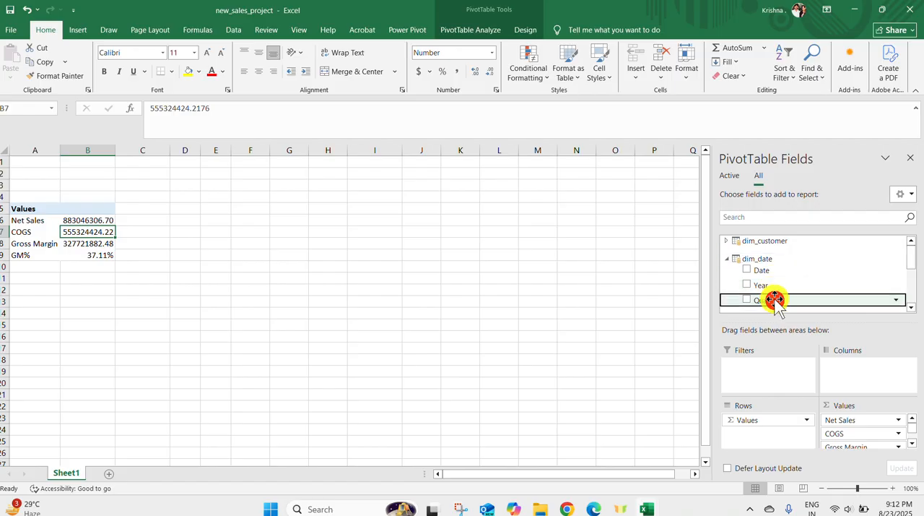
{"action": "left_click_drag", "start_coordinate": [774, 299], "coordinate": [811, 374]}
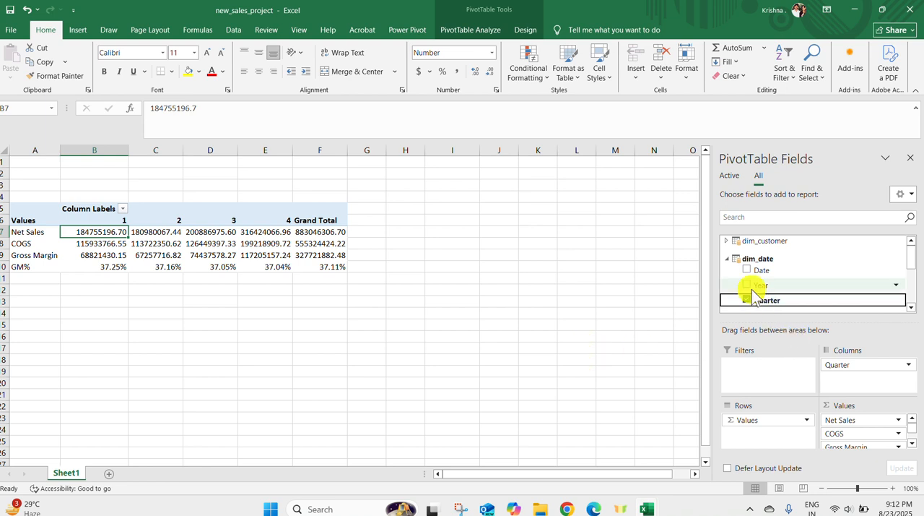
Replace Quarter in the PivotTable's columns with dim_date's Year field
{"action": "left_click_drag", "start_coordinate": [842, 363], "coordinate": [634, 287]}
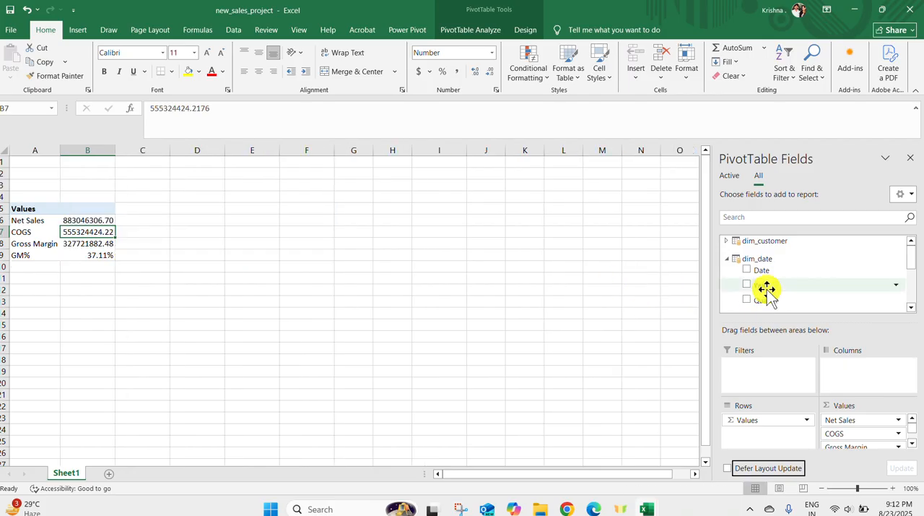
{"action": "left_click_drag", "start_coordinate": [759, 274], "coordinate": [760, 276]}
{"action": "left_click_drag", "start_coordinate": [853, 352], "coordinate": [888, 377]}
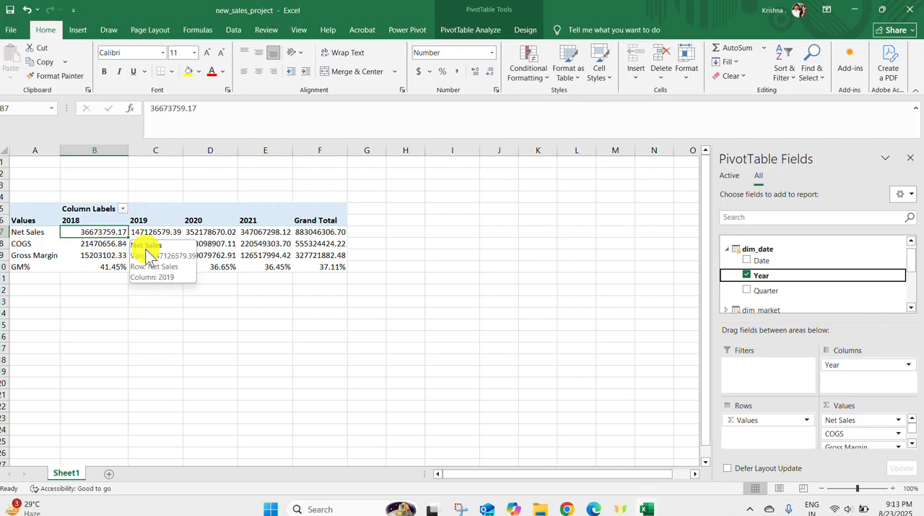
Give the Net Sales value field the custom number format 0,,"M" to show it in millions
{"action": "left_click", "coordinate": [890, 418]}
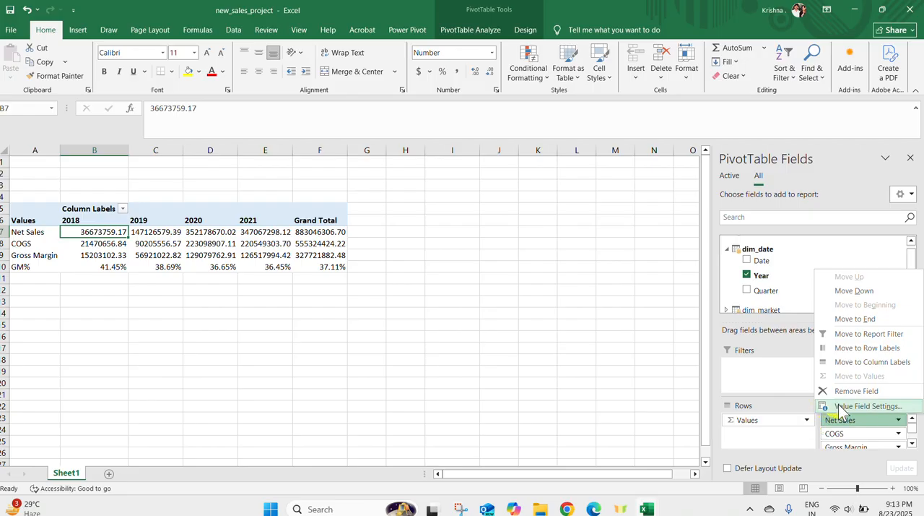
{"action": "left_click", "coordinate": [838, 406]}
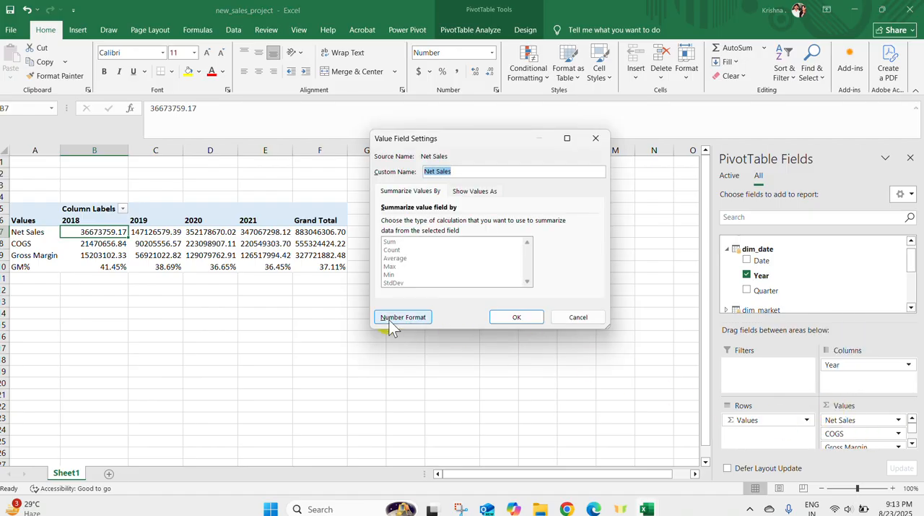
{"action": "left_click", "coordinate": [394, 316]}
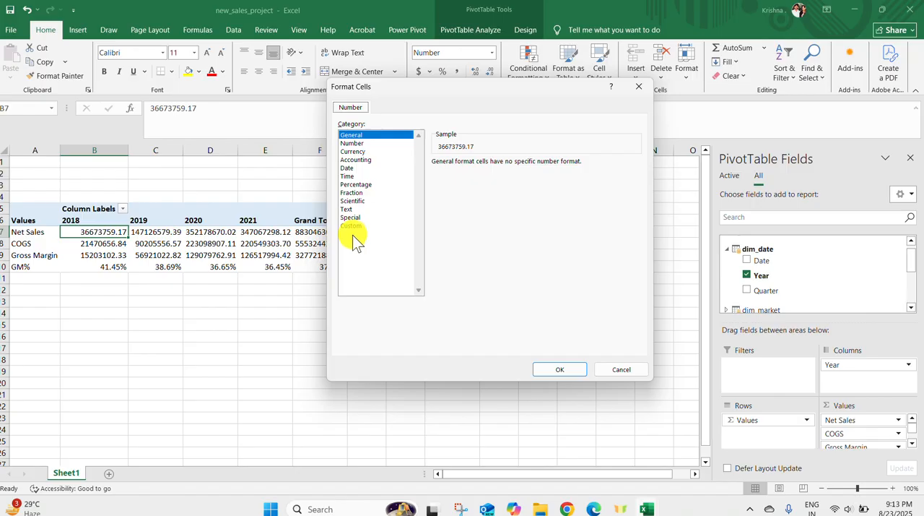
{"action": "left_click", "coordinate": [352, 226]}
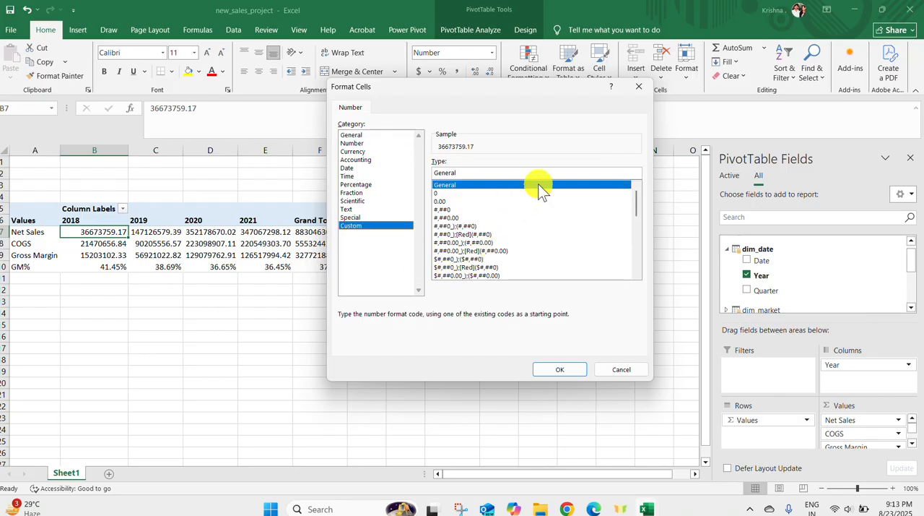
{"action": "mouse_move", "coordinate": [652, 230]}
{"action": "left_mouse_down"}
{"action": "mouse_move", "coordinate": [671, 276]}
{"action": "mouse_move", "coordinate": [633, 154]}
{"action": "left_mouse_up"}
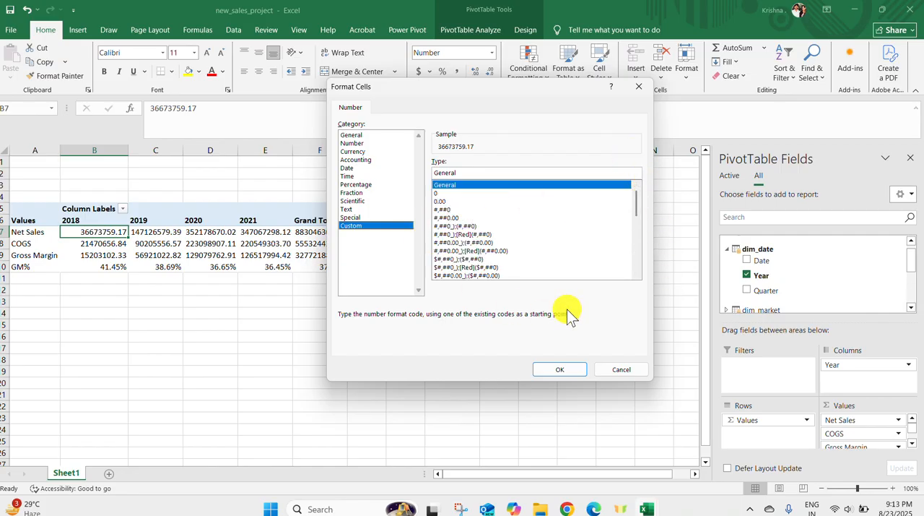
{"action": "left_click", "coordinate": [468, 145]}
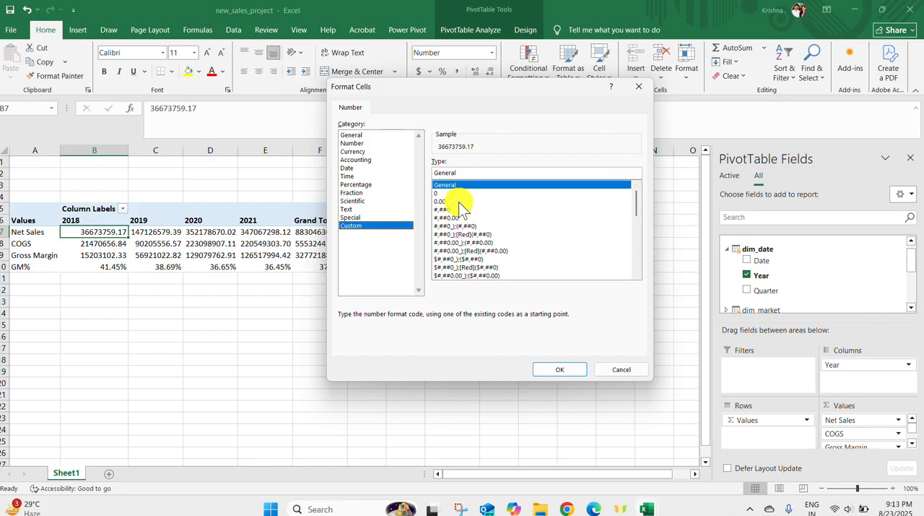
{"action": "left_click", "coordinate": [351, 208]}
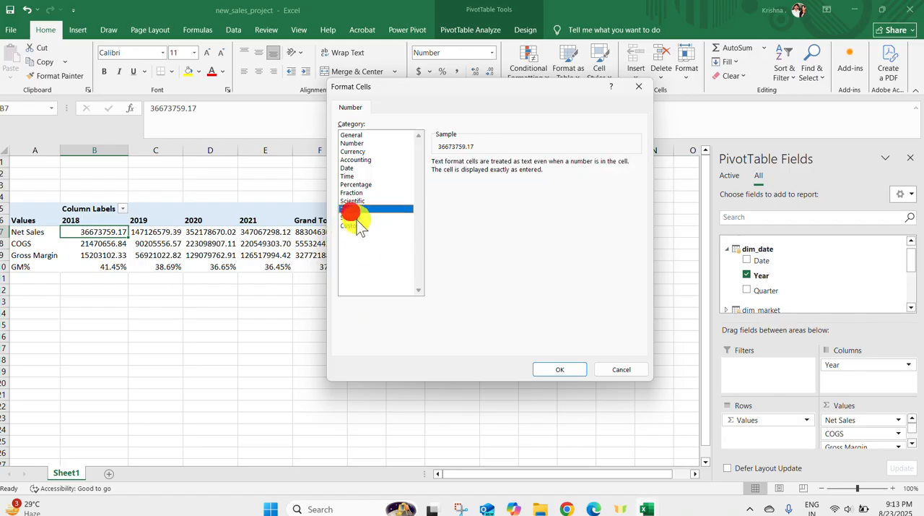
{"action": "left_click", "coordinate": [356, 217]}
{"action": "left_click", "coordinate": [356, 225]}
{"action": "left_click", "coordinate": [467, 170]}
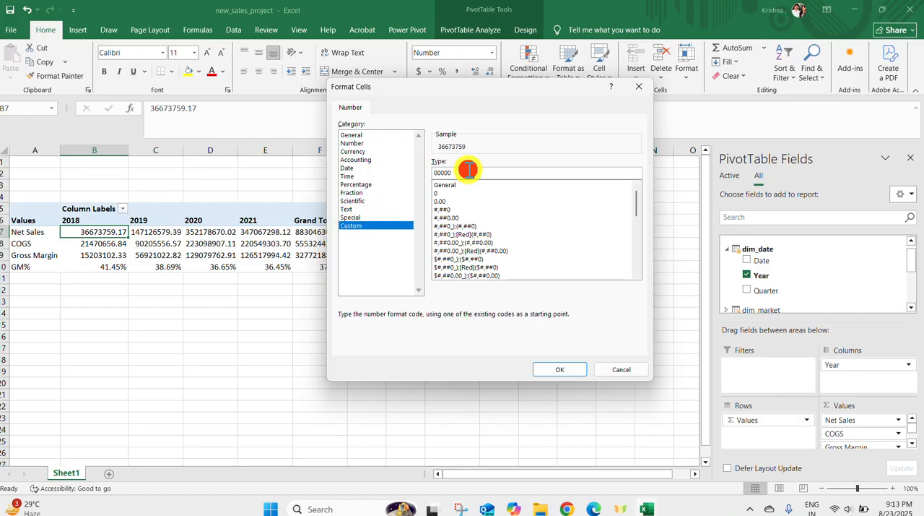
{"action": "left_click_drag", "start_coordinate": [636, 205], "coordinate": [618, 134]}
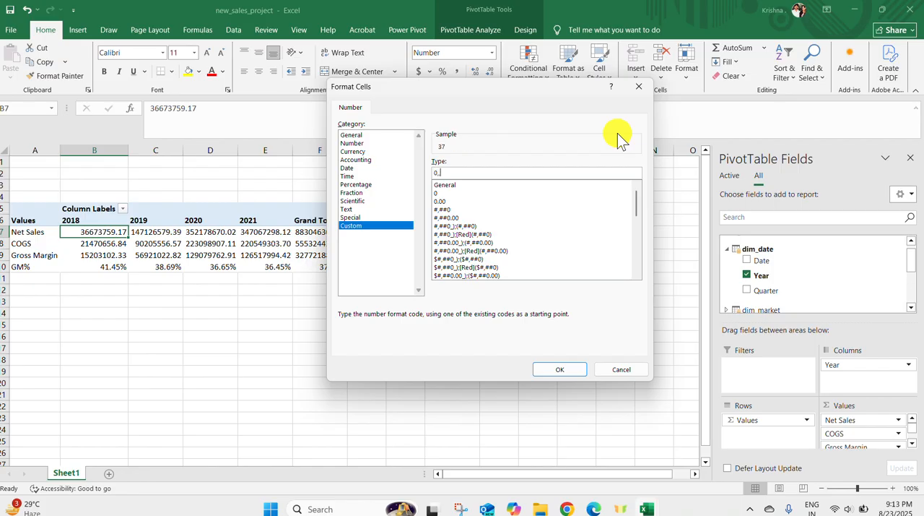
{"action": "type", "text": ","}
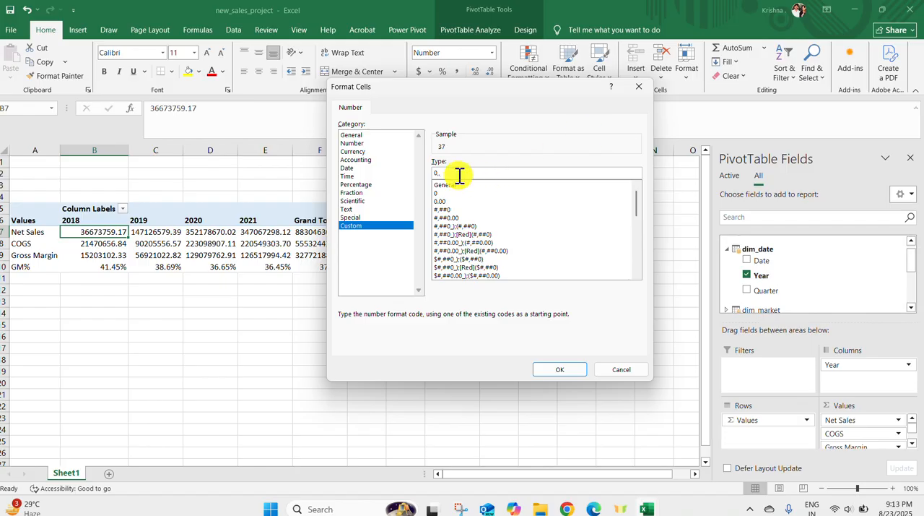
{"action": "key", "text": "BackSpace"}
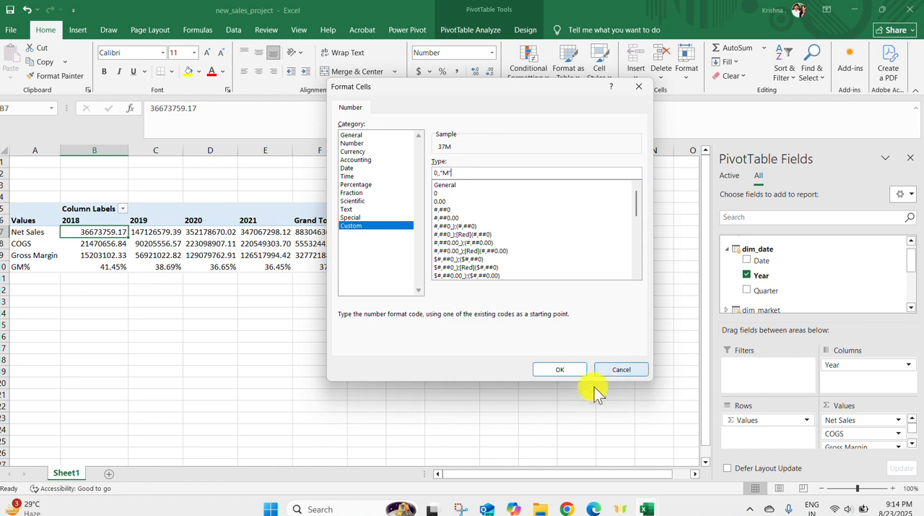
{"action": "left_click", "coordinate": [569, 370]}
{"action": "left_click", "coordinate": [516, 317]}
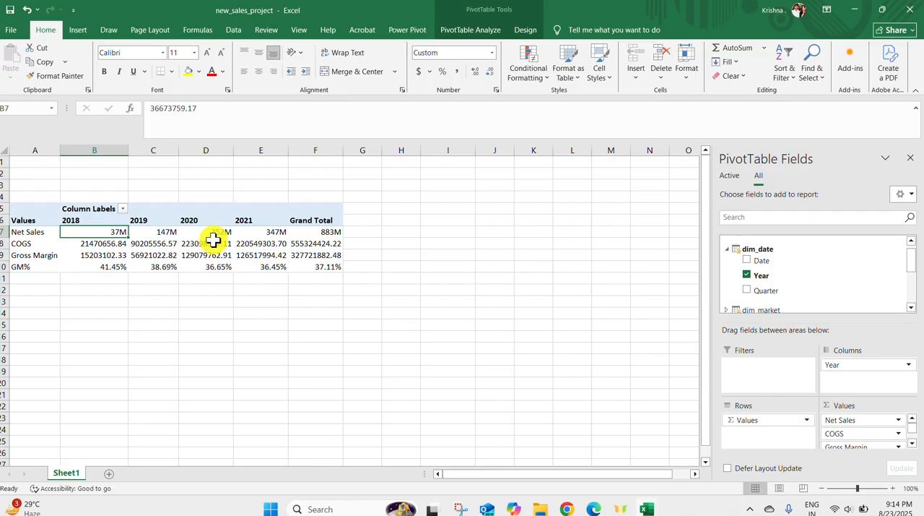
Apply the existing custom number format 0,,"M" to the COGS value field
{"action": "left_click", "coordinate": [863, 433]}
{"action": "left_click", "coordinate": [846, 419]}
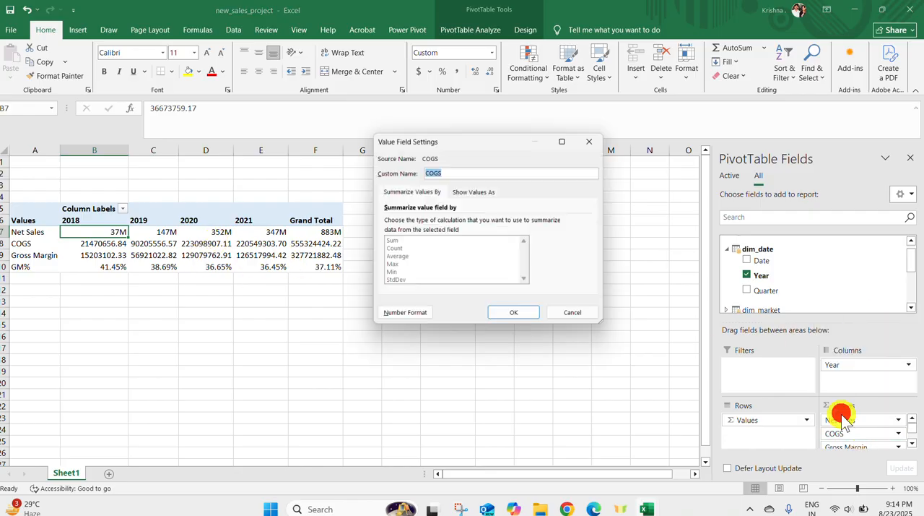
{"action": "left_click", "coordinate": [397, 318]}
{"action": "left_click", "coordinate": [354, 226]}
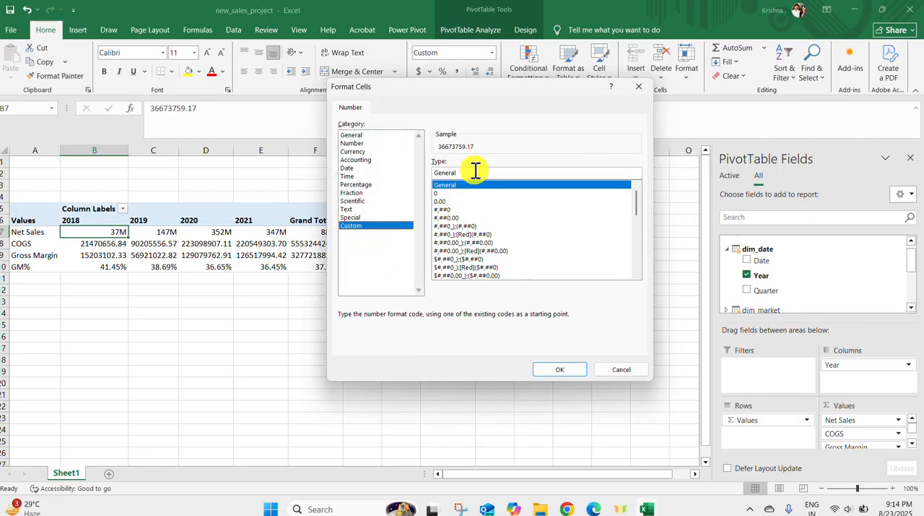
{"action": "left_click", "coordinate": [376, 217]}
{"action": "left_click", "coordinate": [370, 224]}
{"action": "left_click", "coordinate": [469, 172]}
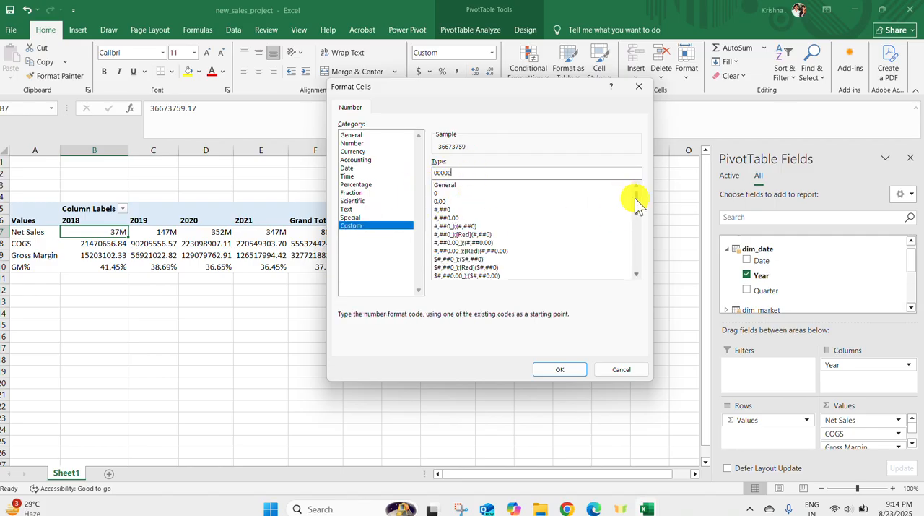
{"action": "left_click_drag", "start_coordinate": [635, 198], "coordinate": [477, 293]}
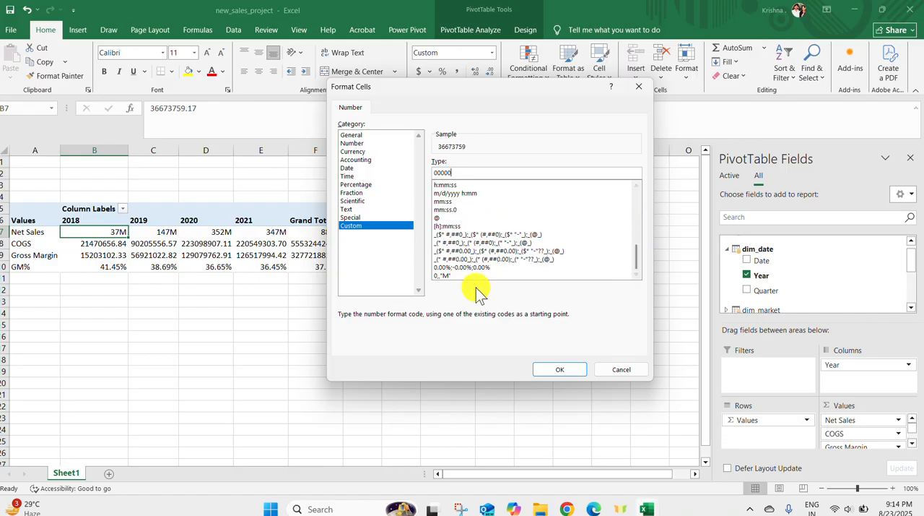
{"action": "left_click", "coordinate": [468, 276]}
{"action": "left_click", "coordinate": [556, 369]}
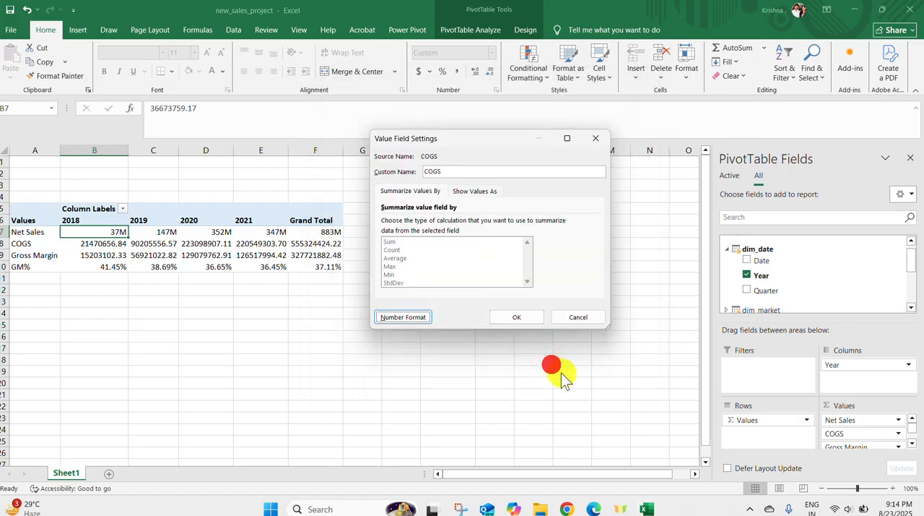
{"action": "left_click", "coordinate": [522, 317]}
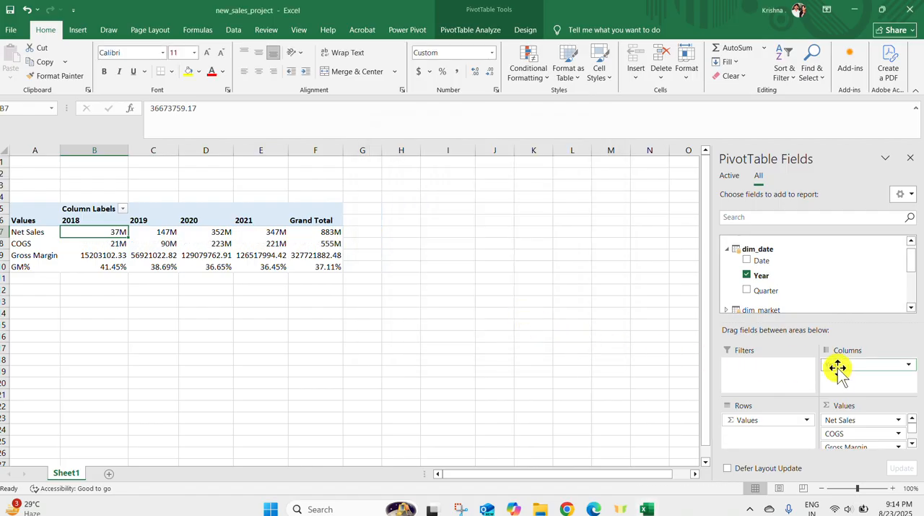
Apply the existing custom number format 0,,"M" to the Gross Margin value field
{"action": "left_click", "coordinate": [912, 442]}
{"action": "left_click", "coordinate": [899, 428]}
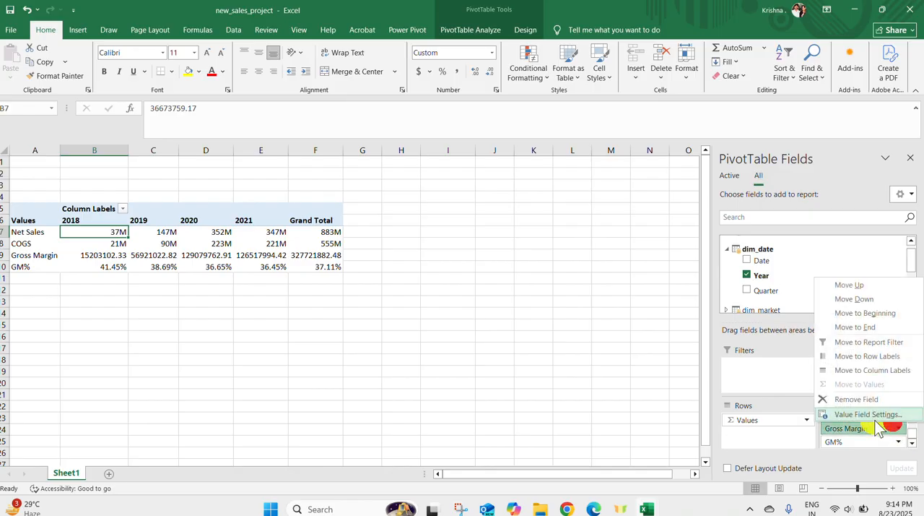
{"action": "left_click", "coordinate": [867, 410]}
{"action": "left_click", "coordinate": [402, 316]}
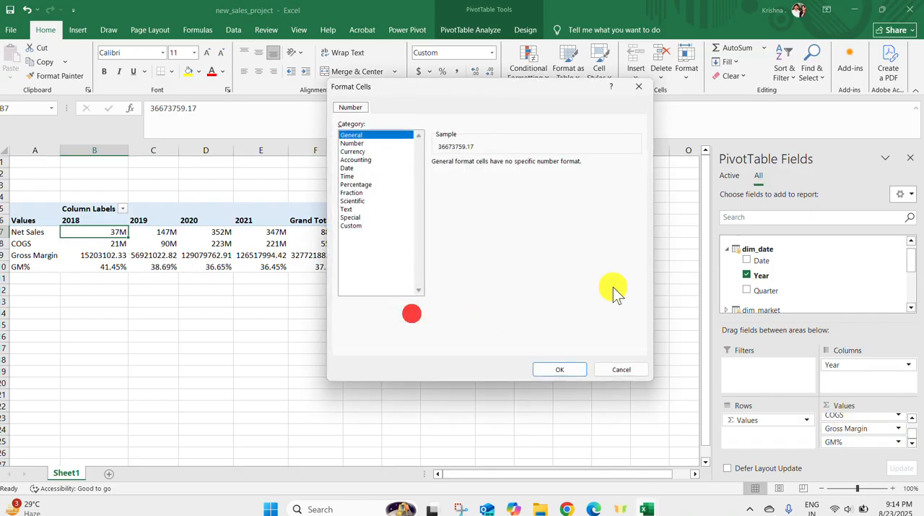
{"action": "left_click", "coordinate": [346, 226]}
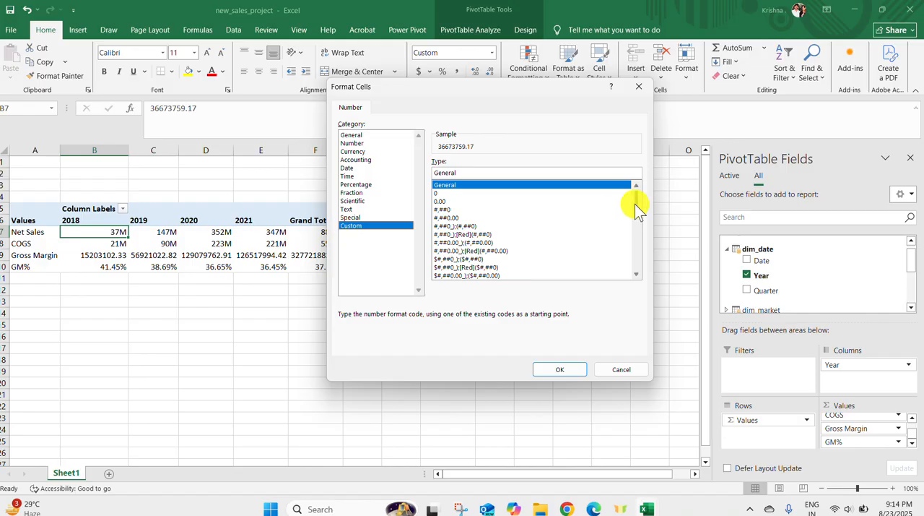
{"action": "left_click_drag", "start_coordinate": [637, 207], "coordinate": [638, 265]}
{"action": "left_click", "coordinate": [455, 275]}
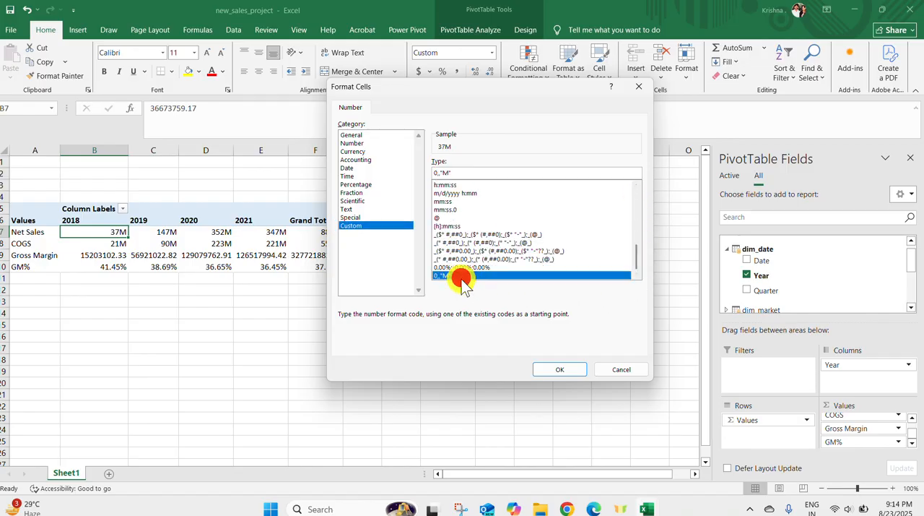
{"action": "left_click", "coordinate": [560, 369]}
{"action": "left_click", "coordinate": [516, 318]}
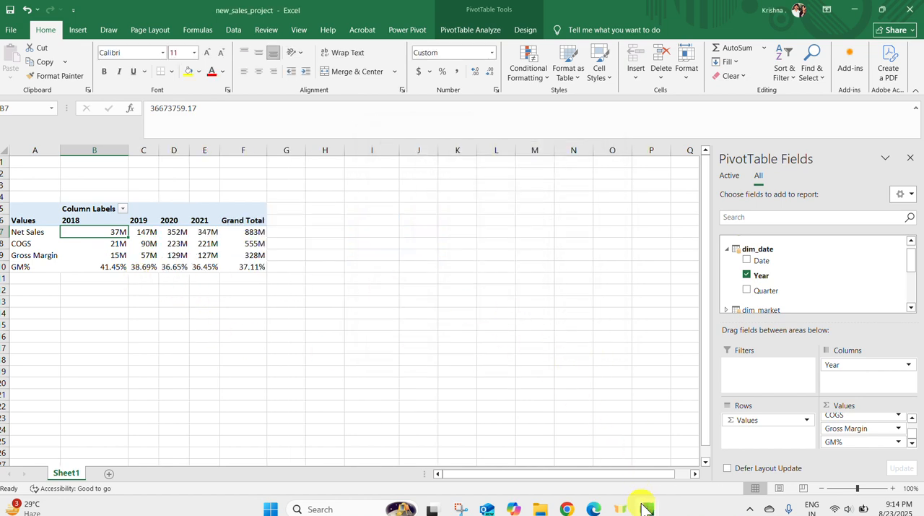
Following the Sales_Project workbook's layout, replace Year with Quarter in the new_sales_project PivotTable's columns and add Year as a report filter
{"action": "mouse_move", "coordinate": [642, 502]}
{"action": "left_click", "coordinate": [665, 453]}
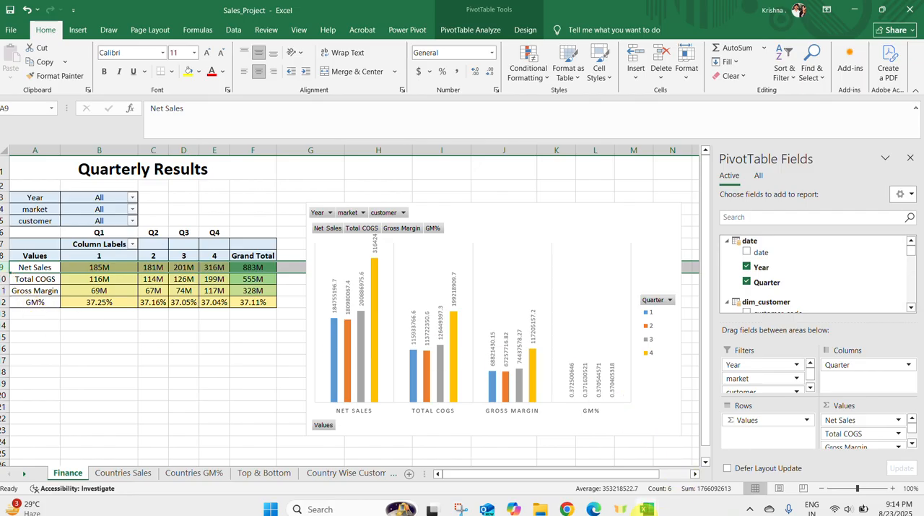
{"action": "mouse_move", "coordinate": [646, 509]}
{"action": "left_click", "coordinate": [589, 470]}
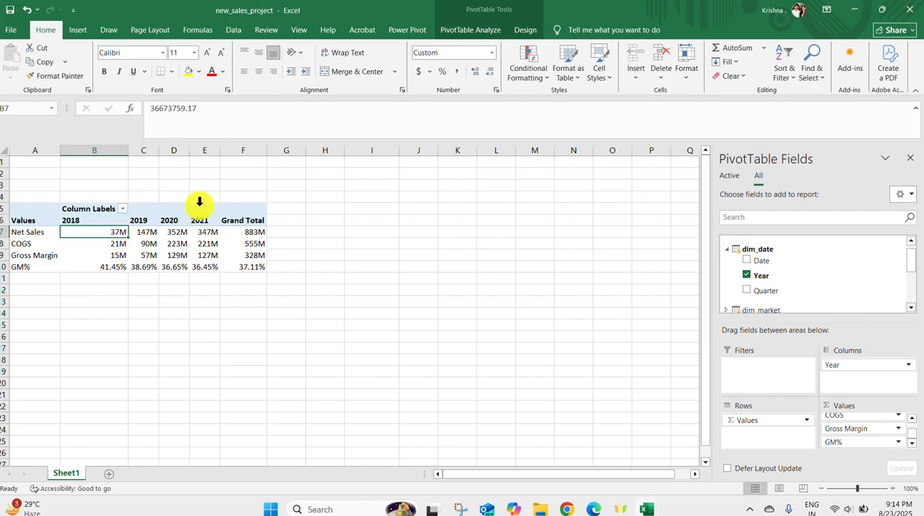
{"action": "left_click", "coordinate": [827, 365]}
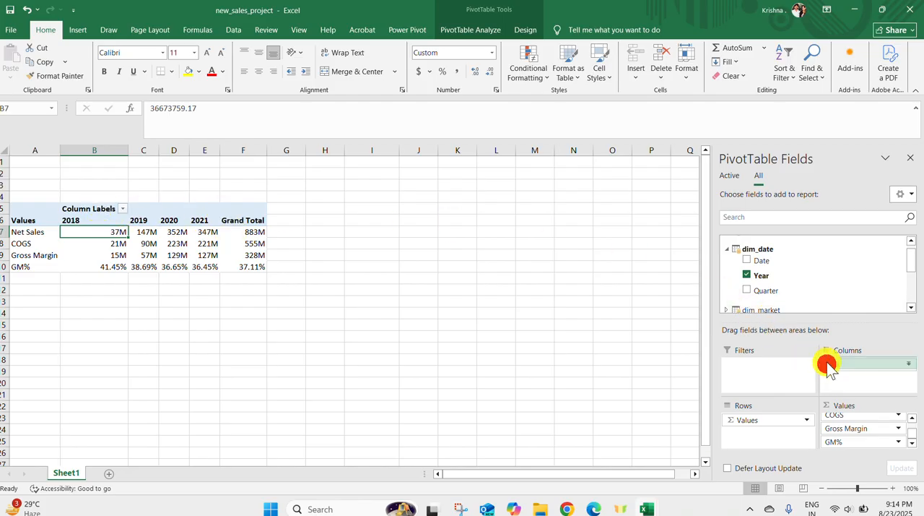
{"action": "left_click_drag", "start_coordinate": [827, 365], "coordinate": [679, 291]}
{"action": "left_click_drag", "start_coordinate": [766, 290], "coordinate": [861, 379]}
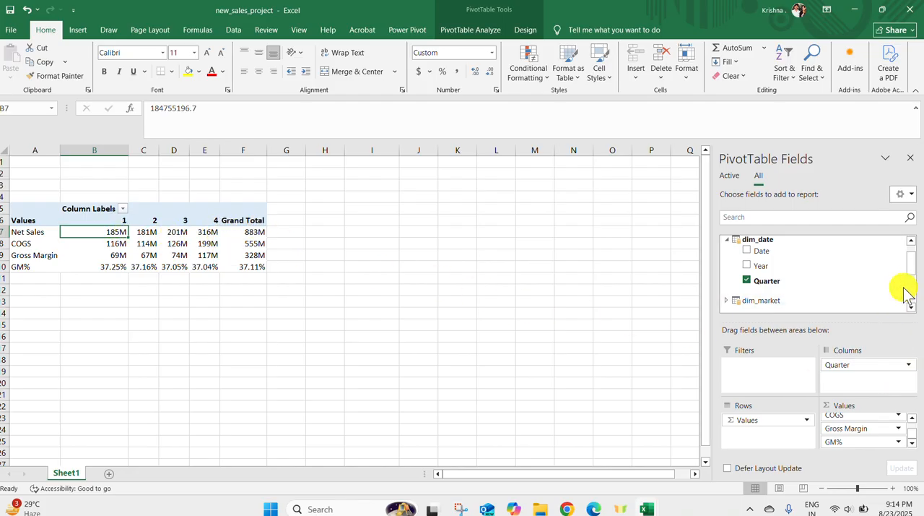
{"action": "left_click_drag", "start_coordinate": [911, 269], "coordinate": [912, 260]}
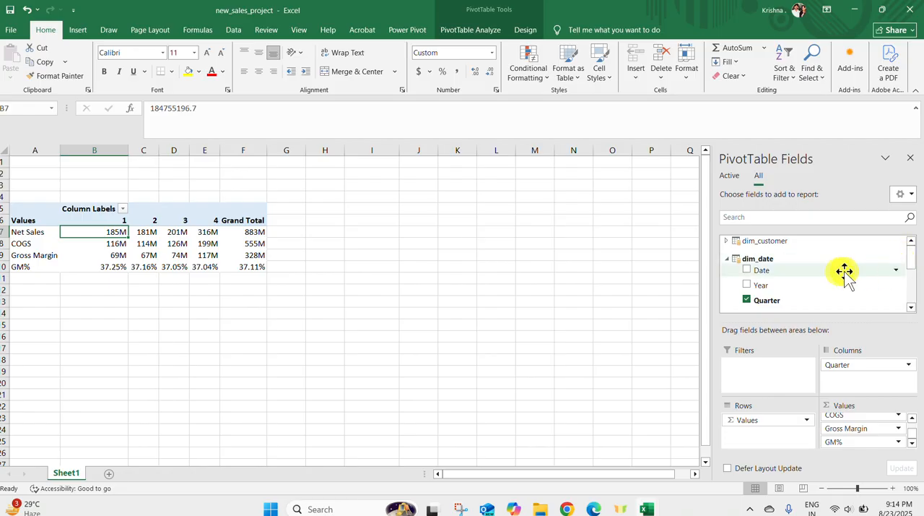
{"action": "left_click_drag", "start_coordinate": [794, 282], "coordinate": [773, 372]}
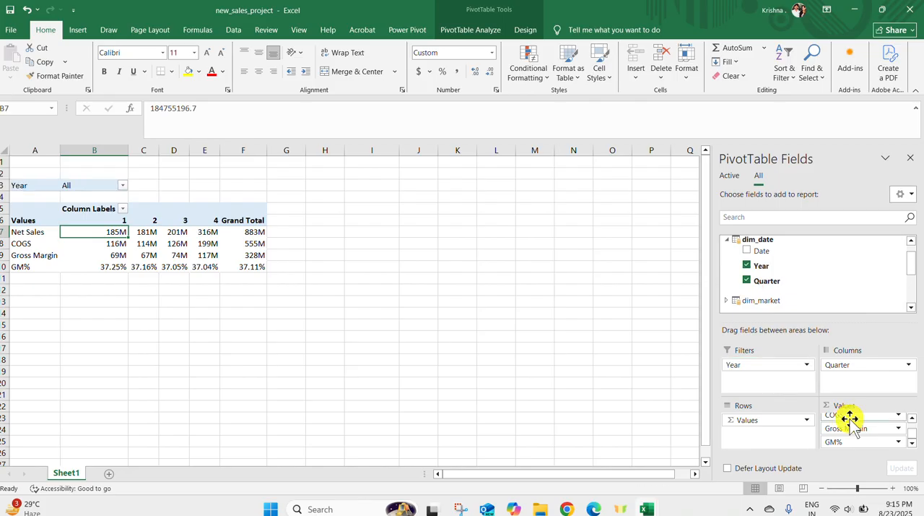
Filter the PivotTable to the year 2018, and switch the Year filter to 2019
{"action": "left_click", "coordinate": [123, 185]}
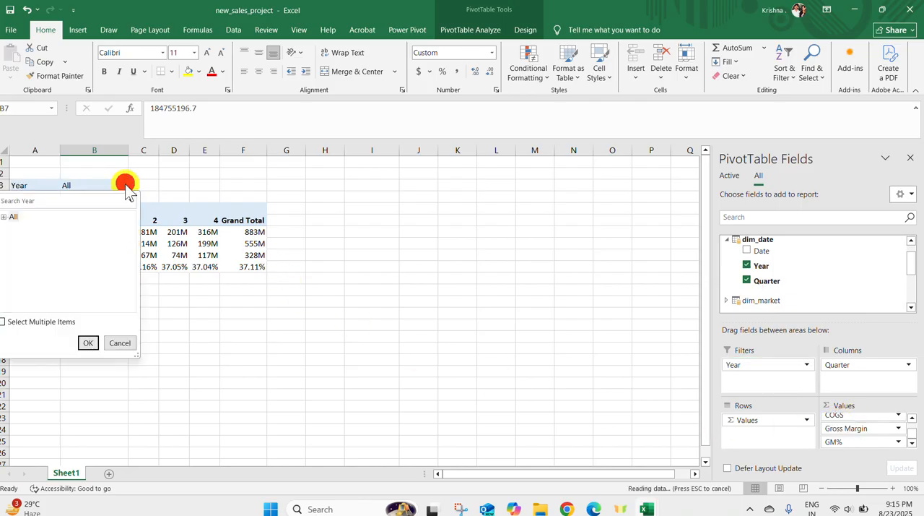
{"action": "left_click", "coordinate": [6, 219]}
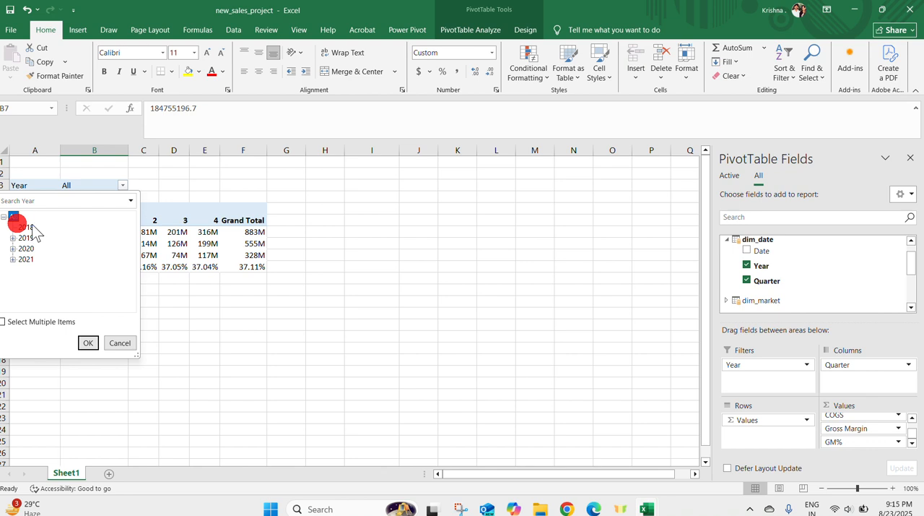
{"action": "left_click", "coordinate": [26, 227]}
{"action": "left_click", "coordinate": [87, 342]}
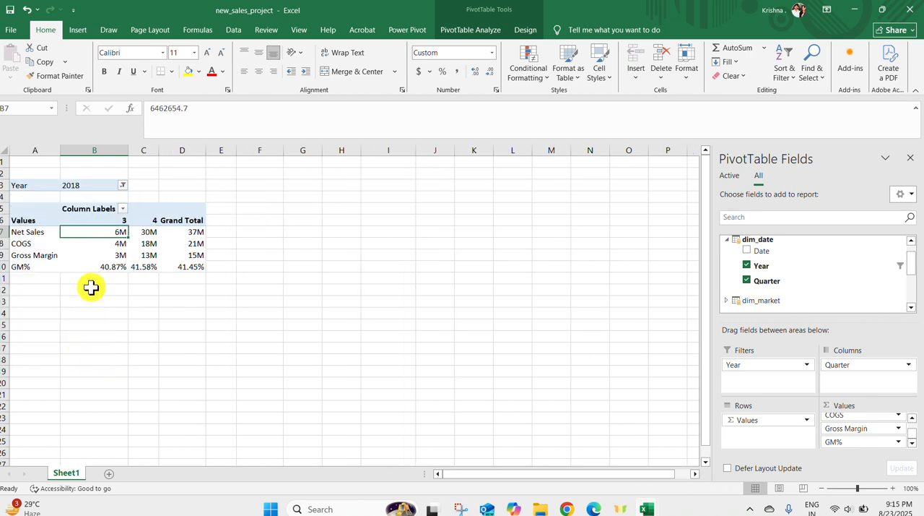
{"action": "left_click", "coordinate": [122, 186]}
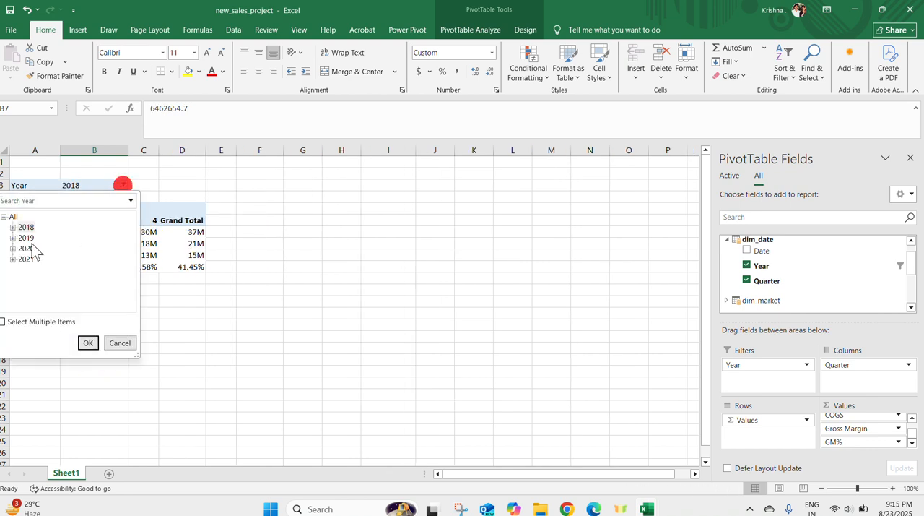
{"action": "left_click", "coordinate": [88, 343]}
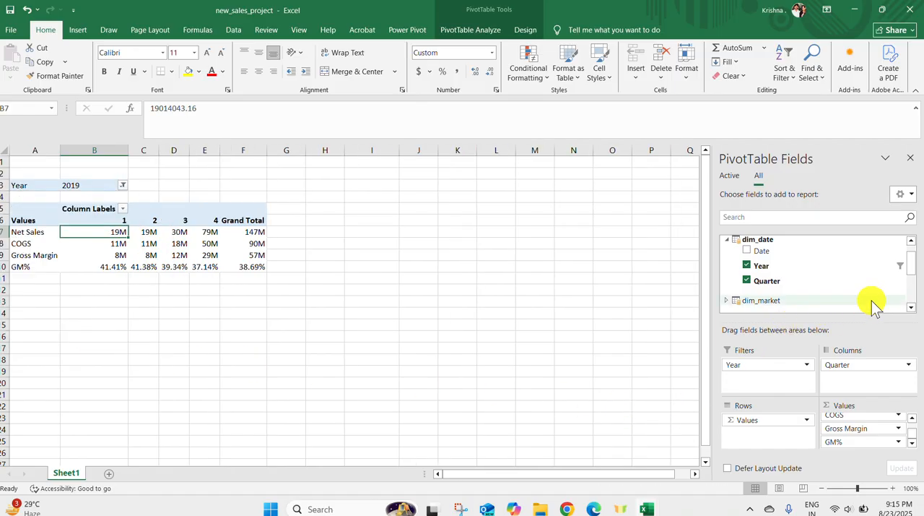
Check the report filters in the Sales_Project workbook and add dim_market's market field to the new_sales_project PivotTable's filters
{"action": "scroll", "coordinate": [908, 261], "scroll_direction": "up", "scroll_amount": 1}
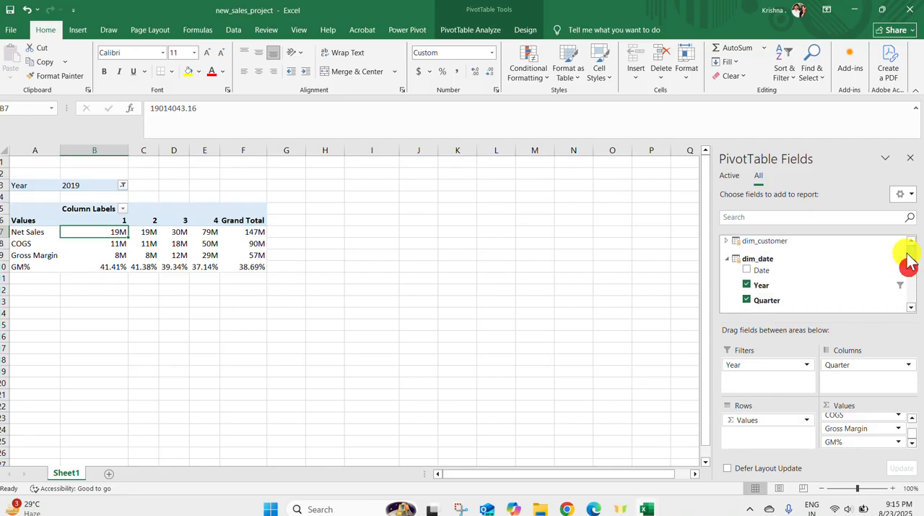
{"action": "left_click", "coordinate": [726, 258]}
{"action": "left_click", "coordinate": [728, 242]}
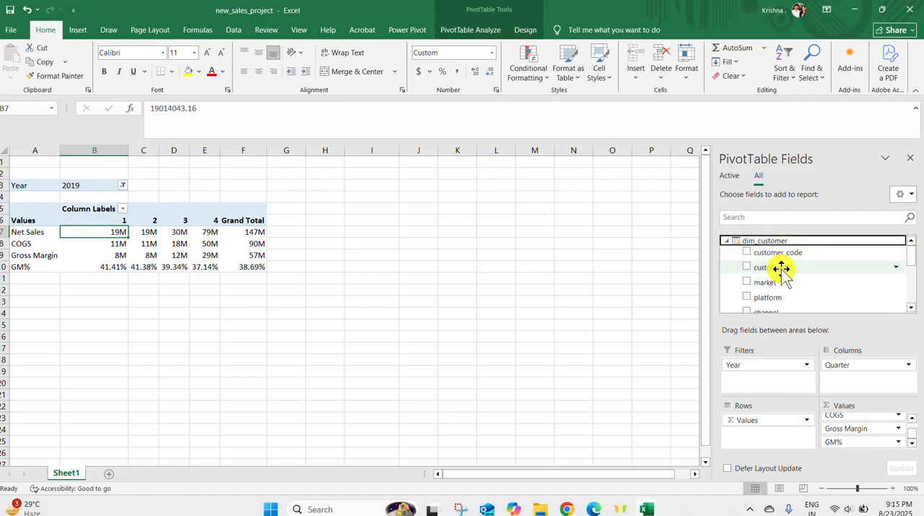
{"action": "mouse_move", "coordinate": [647, 509]}
{"action": "left_click", "coordinate": [691, 462]}
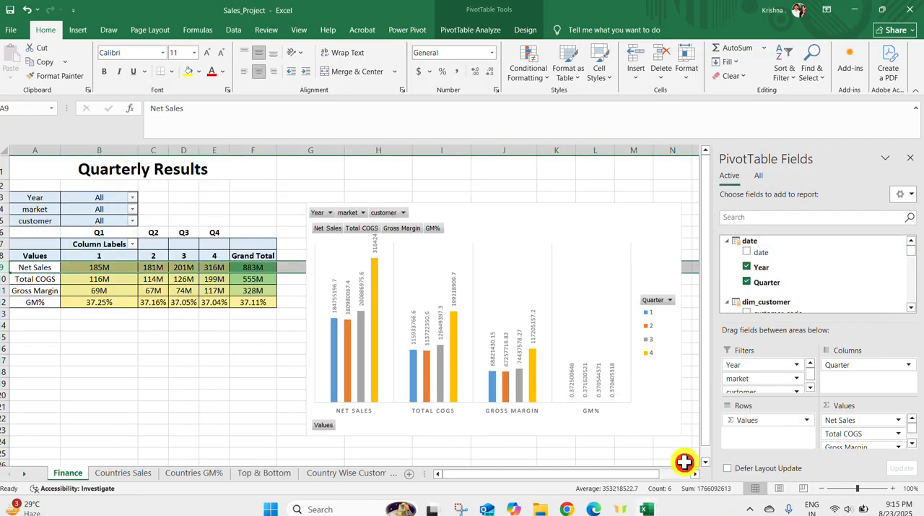
{"action": "left_click", "coordinate": [598, 438]}
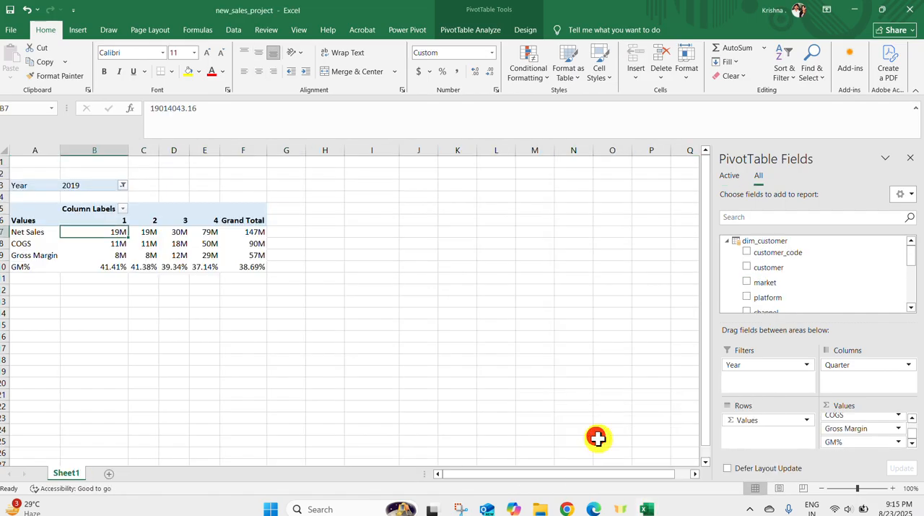
{"action": "left_click", "coordinate": [727, 242]}
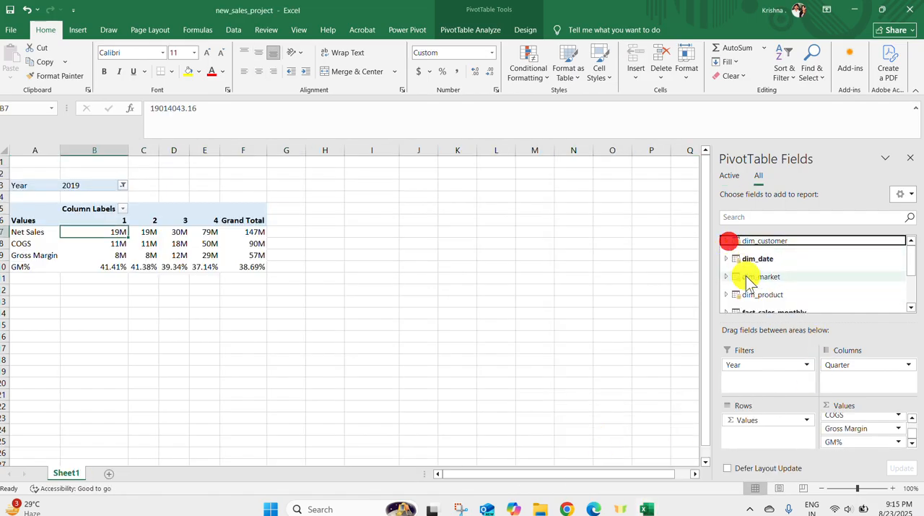
{"action": "left_click", "coordinate": [725, 277]}
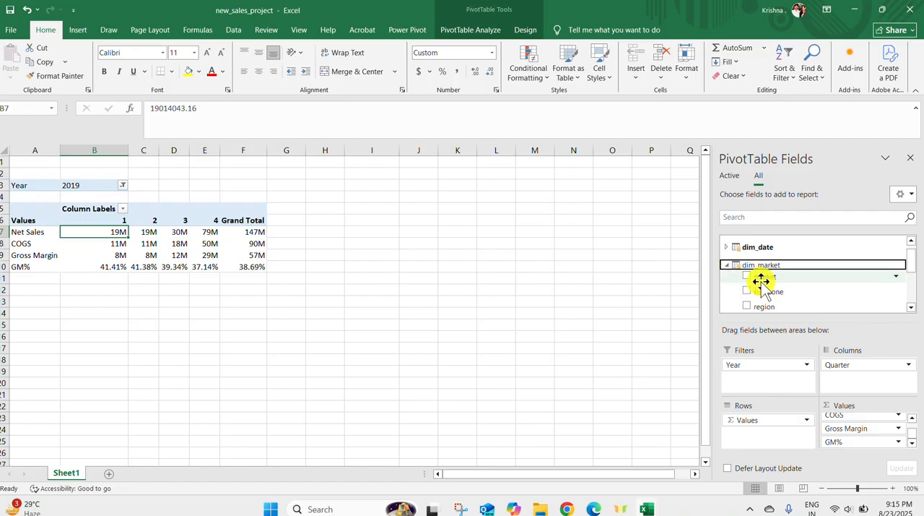
{"action": "left_click_drag", "start_coordinate": [760, 280], "coordinate": [770, 382]}
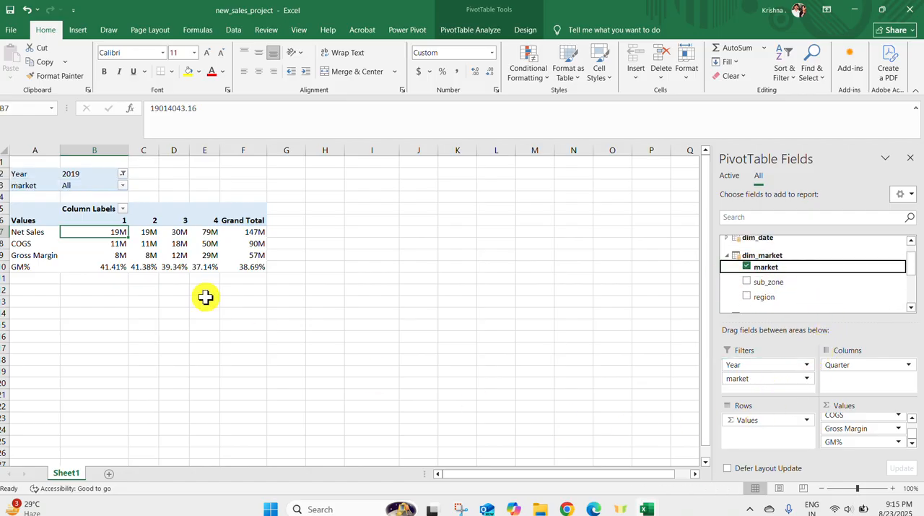
Filter the PivotTable by market to show only Germany
{"action": "left_click", "coordinate": [124, 176]}
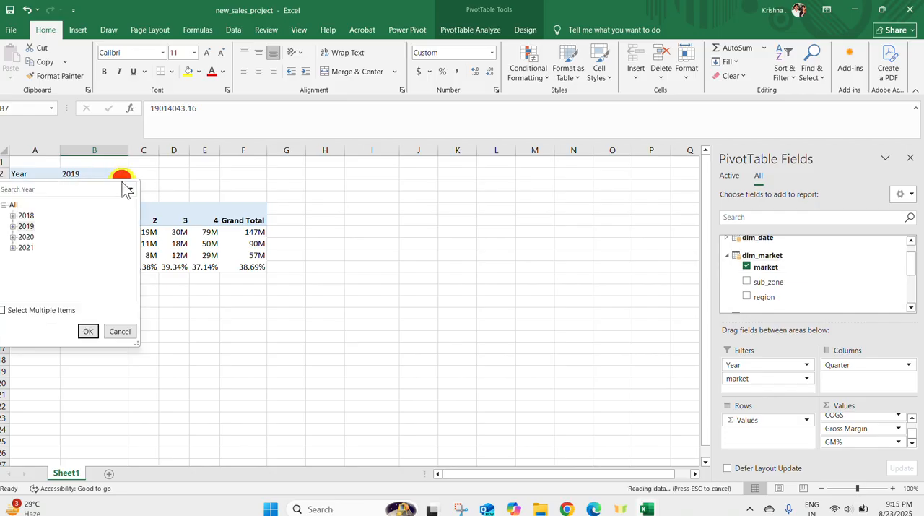
{"action": "left_click", "coordinate": [152, 177]}
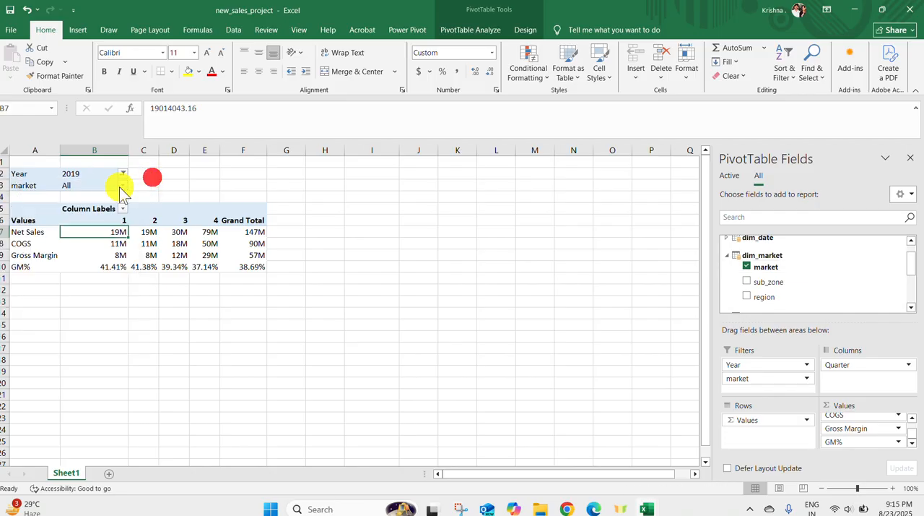
{"action": "left_click", "coordinate": [122, 186]}
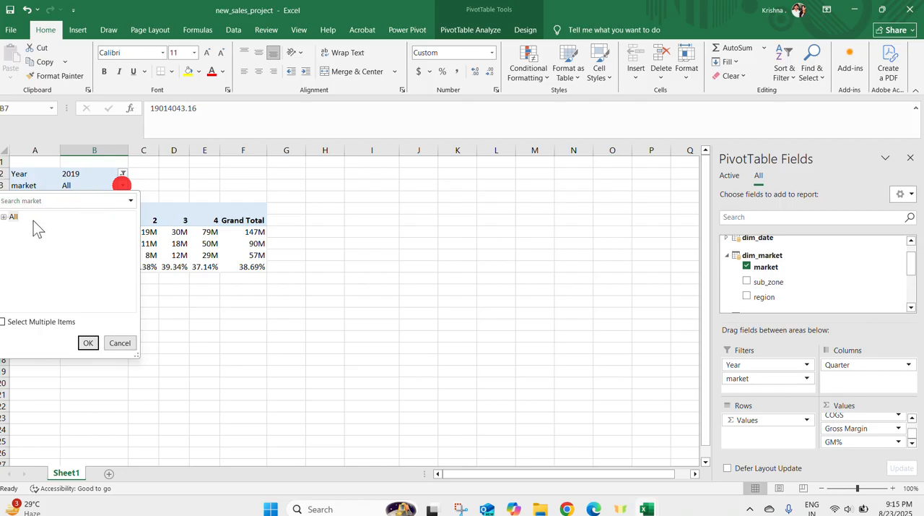
{"action": "left_click", "coordinate": [4, 216]}
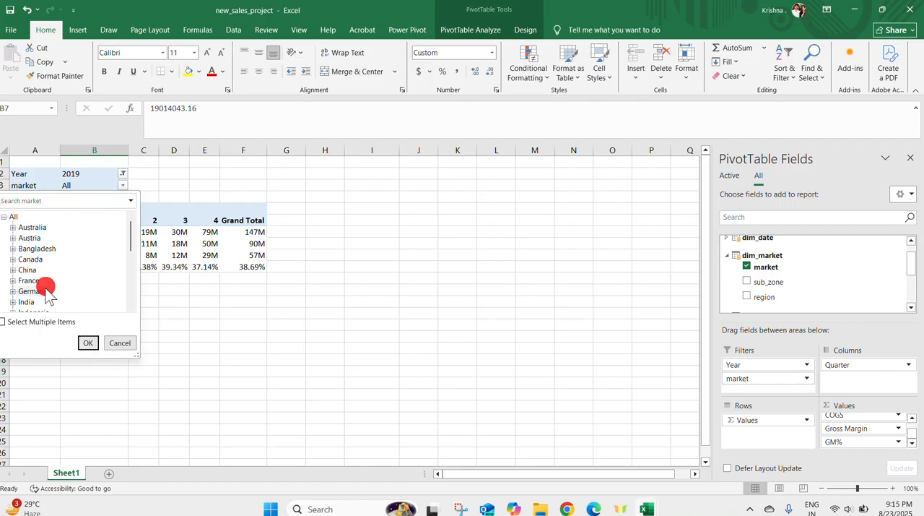
{"action": "left_click", "coordinate": [88, 343]}
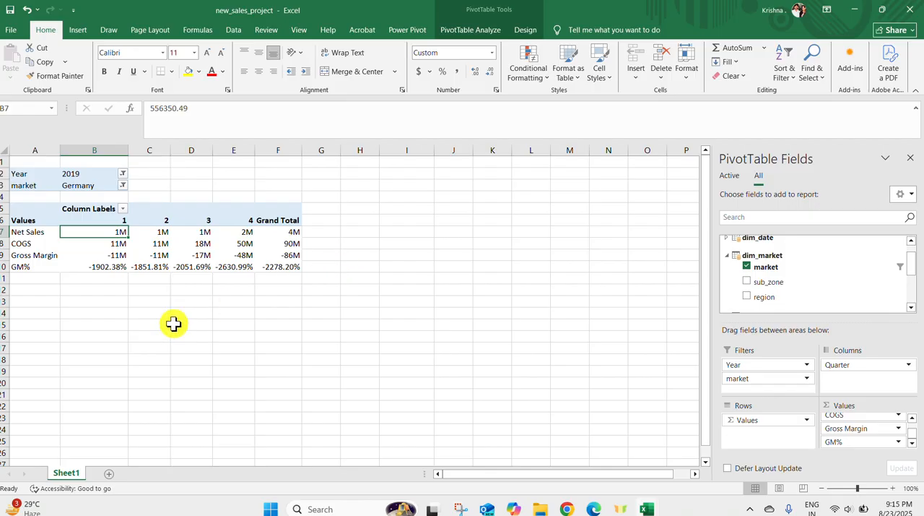
Change the PivotTable's market filter to Netherlands and inspect the first quarter's GM%
{"action": "left_click", "coordinate": [122, 185]}
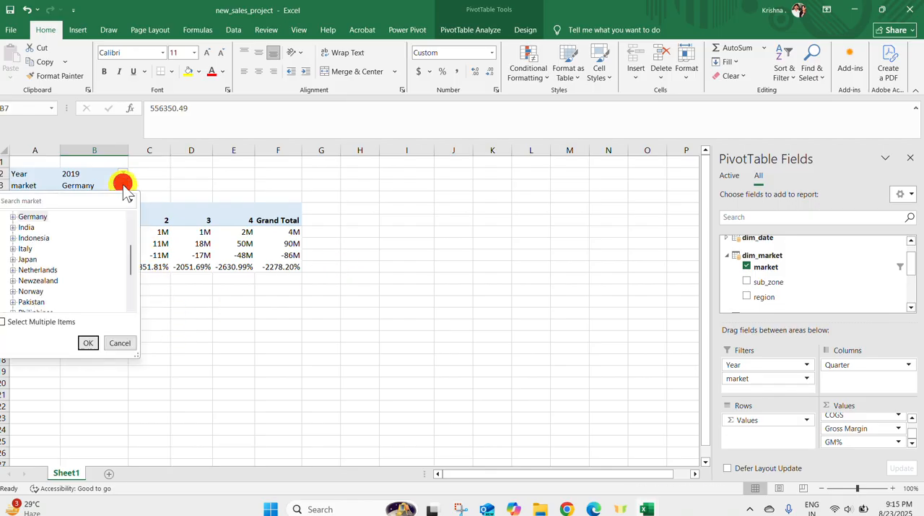
{"action": "left_click", "coordinate": [23, 269]}
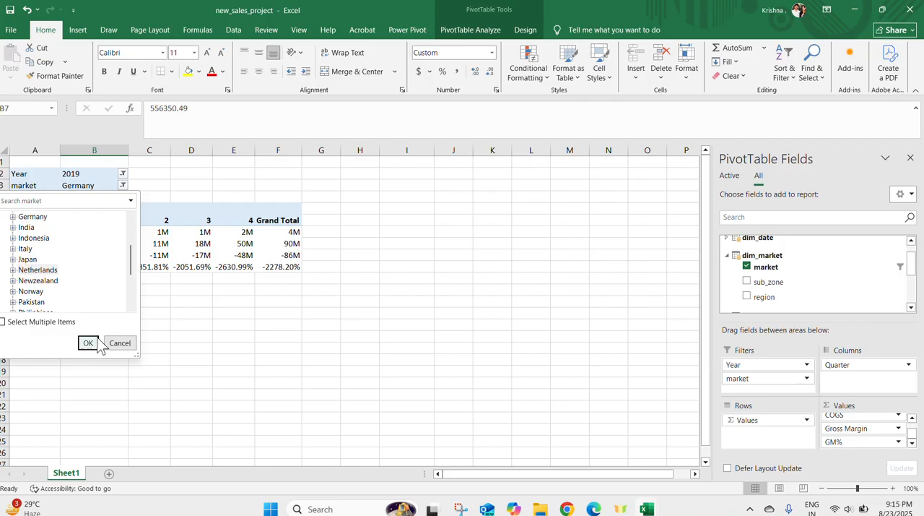
{"action": "left_click", "coordinate": [88, 342]}
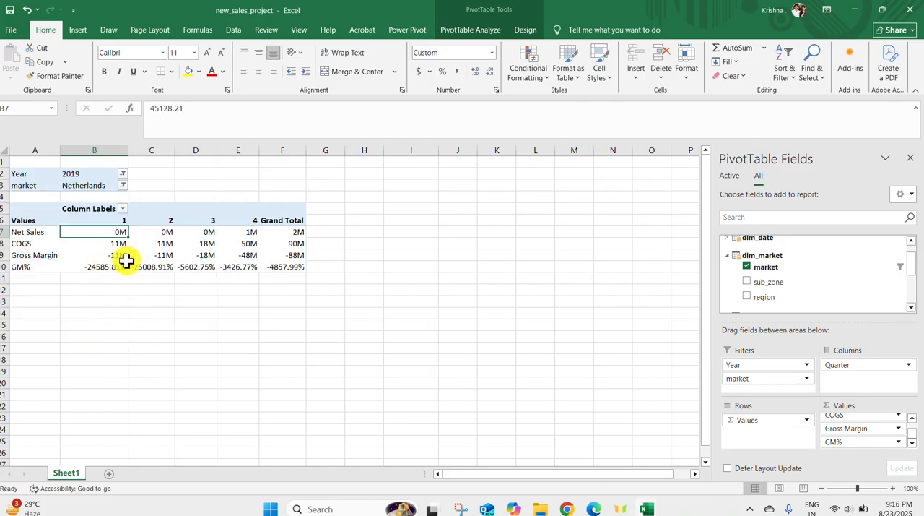
{"action": "mouse_move", "coordinate": [127, 261]}
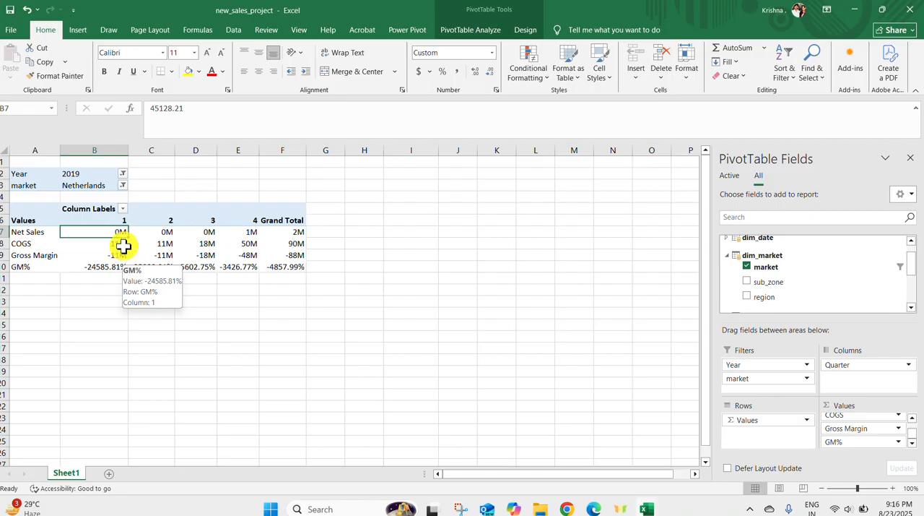
{"action": "left_click", "coordinate": [123, 185]}
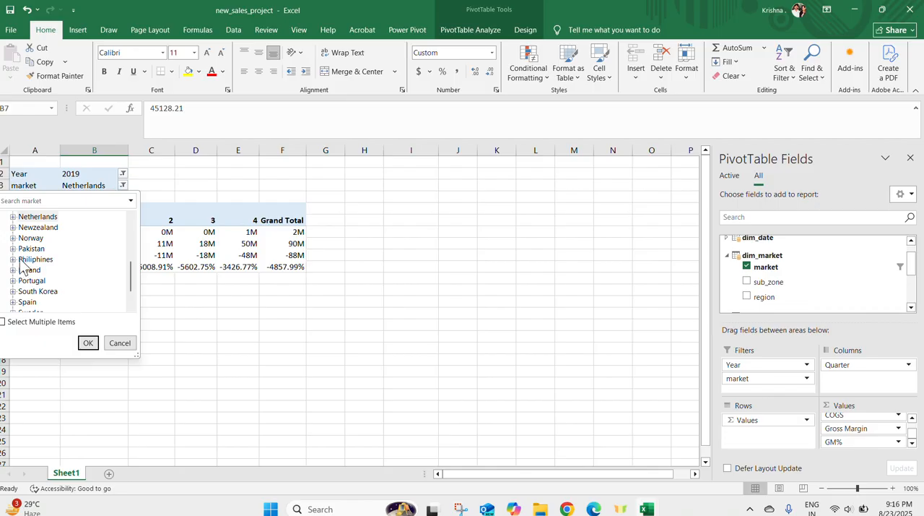
{"action": "scroll", "coordinate": [26, 268], "scroll_direction": "up", "scroll_amount": 5}
{"action": "left_click", "coordinate": [4, 217]}
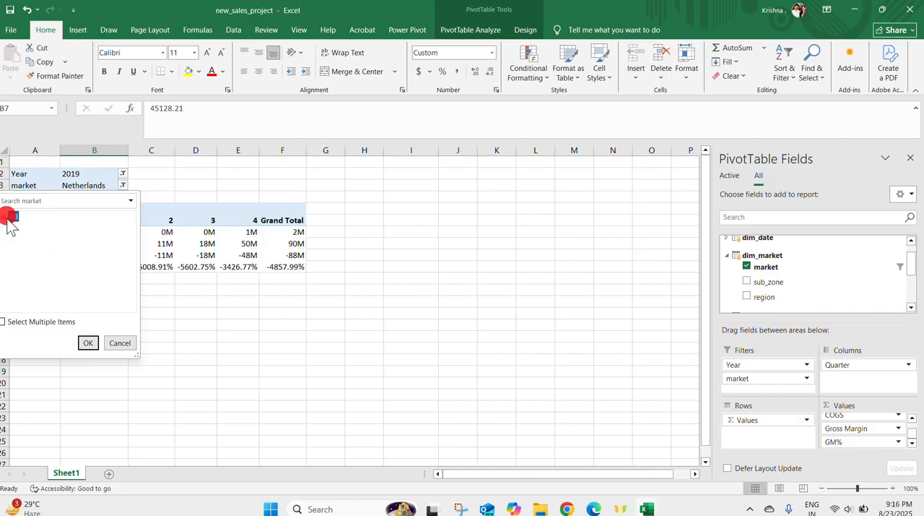
Check the report filters in the Sales_Project workbook and add dim_customer's customer field to the new_sales_project PivotTable's filters
{"action": "mouse_move", "coordinate": [639, 509]}
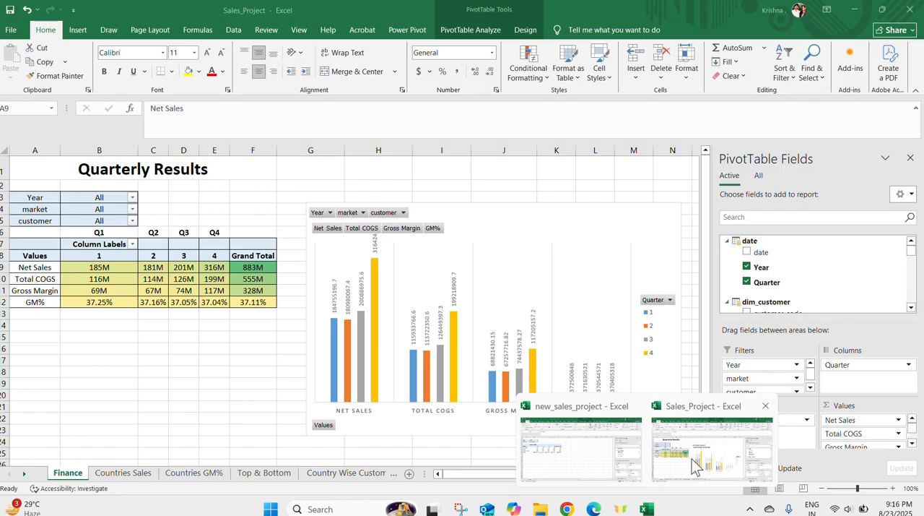
{"action": "left_click", "coordinate": [689, 455]}
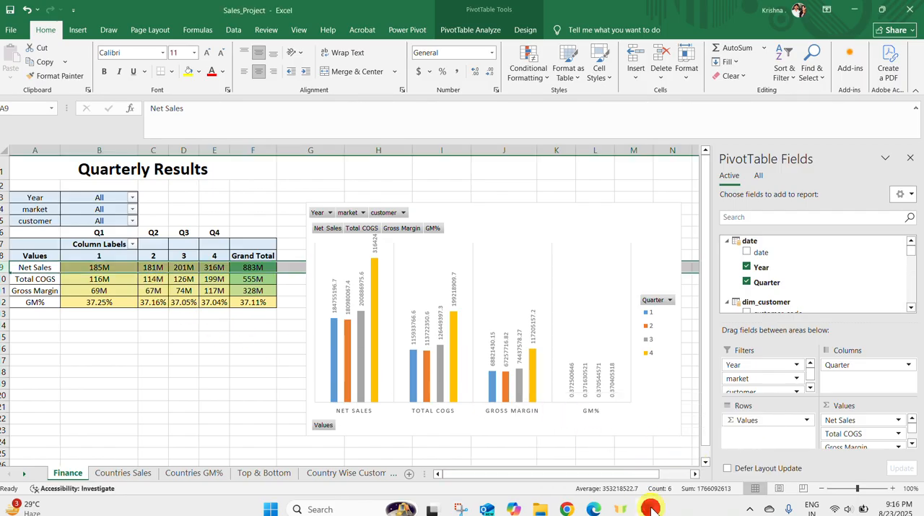
{"action": "left_click", "coordinate": [586, 456]}
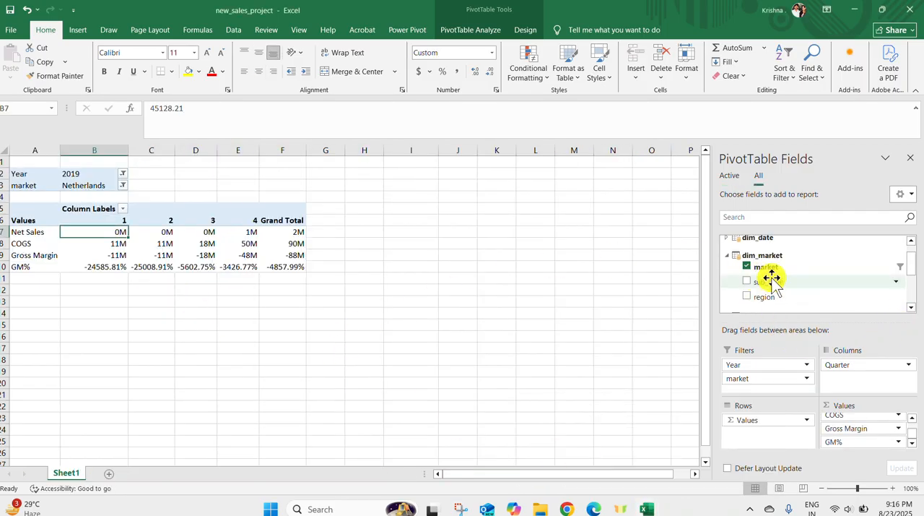
{"action": "scroll", "coordinate": [767, 270], "scroll_direction": "up", "scroll_amount": 1}
{"action": "left_click", "coordinate": [728, 241]}
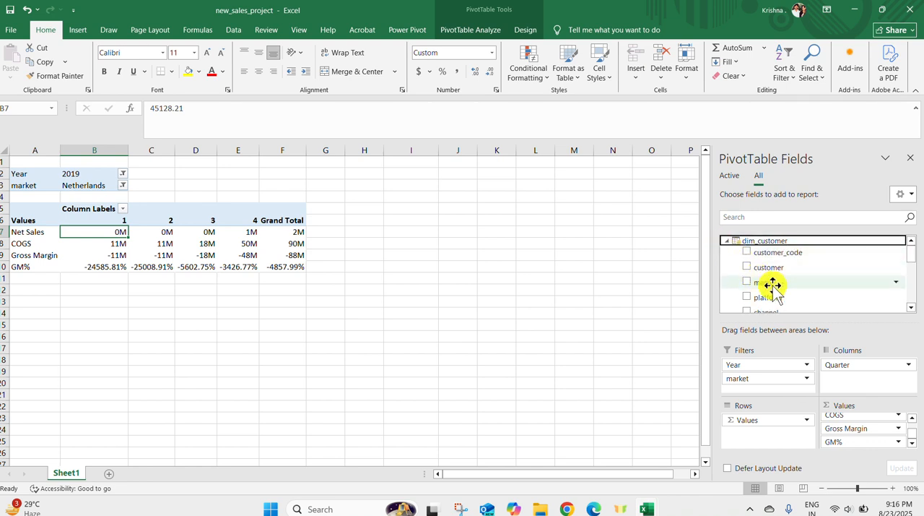
{"action": "scroll", "coordinate": [780, 285], "scroll_direction": "down", "scroll_amount": 3}
{"action": "scroll", "coordinate": [908, 266], "scroll_direction": "up", "scroll_amount": 3}
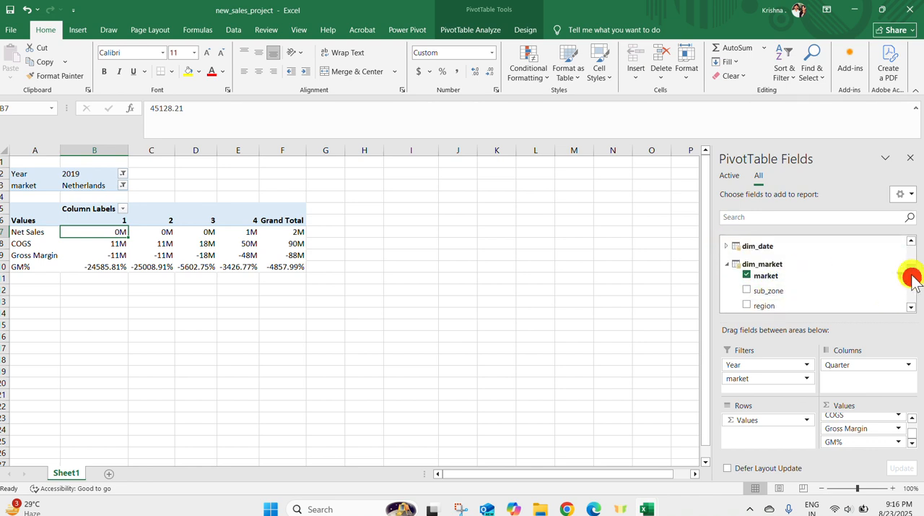
{"action": "left_click_drag", "start_coordinate": [780, 256], "coordinate": [760, 388]}
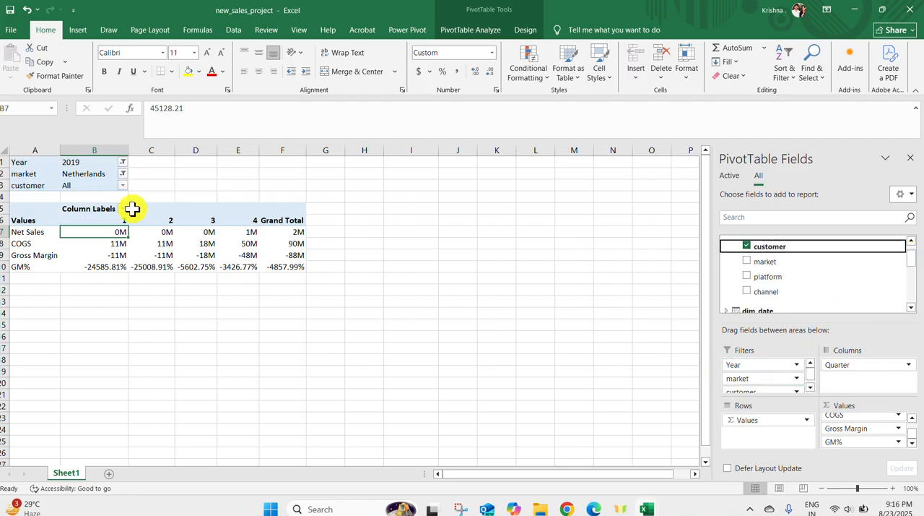
Filter the PivotTable by customer to show only Amazon
{"action": "left_click", "coordinate": [123, 186]}
{"action": "left_click", "coordinate": [9, 217]}
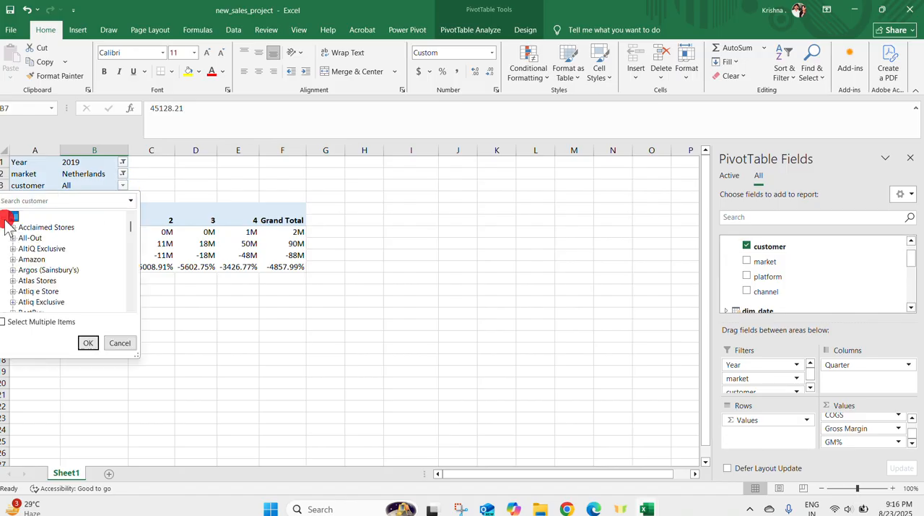
{"action": "left_click", "coordinate": [31, 259]}
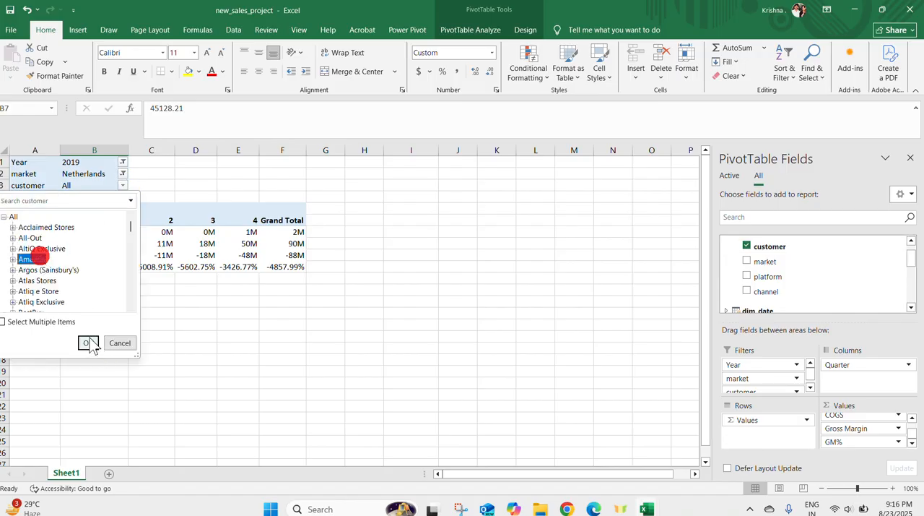
{"action": "left_click", "coordinate": [86, 343]}
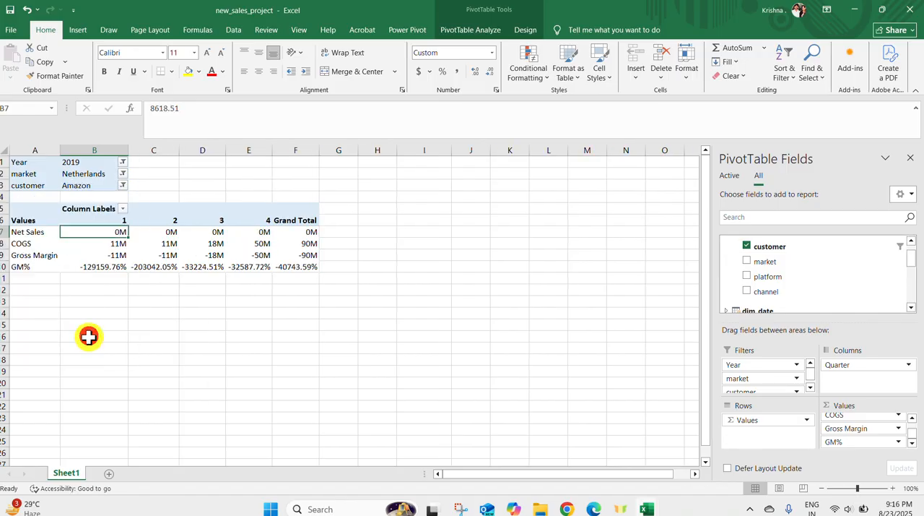
Reset the PivotTable's Year, market and customer filters to All
{"action": "left_click", "coordinate": [123, 162]}
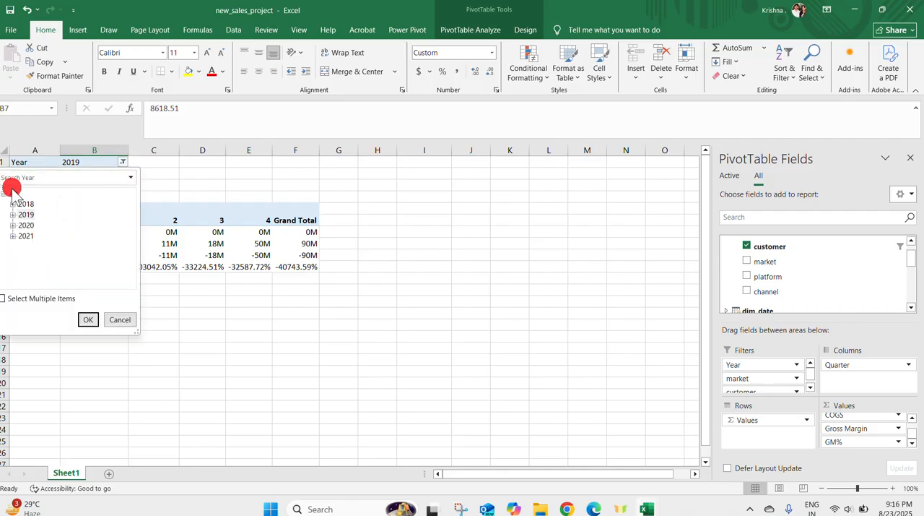
{"action": "left_click", "coordinate": [87, 319]}
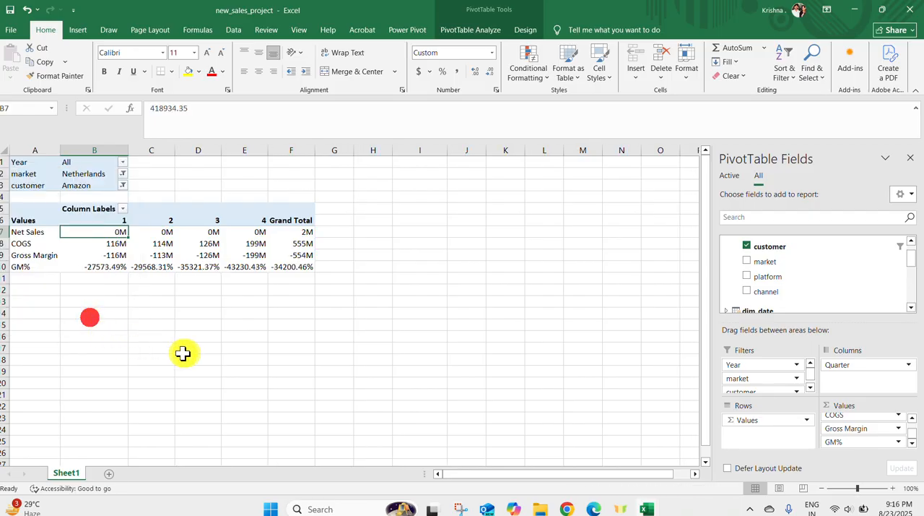
{"action": "left_click", "coordinate": [123, 173]}
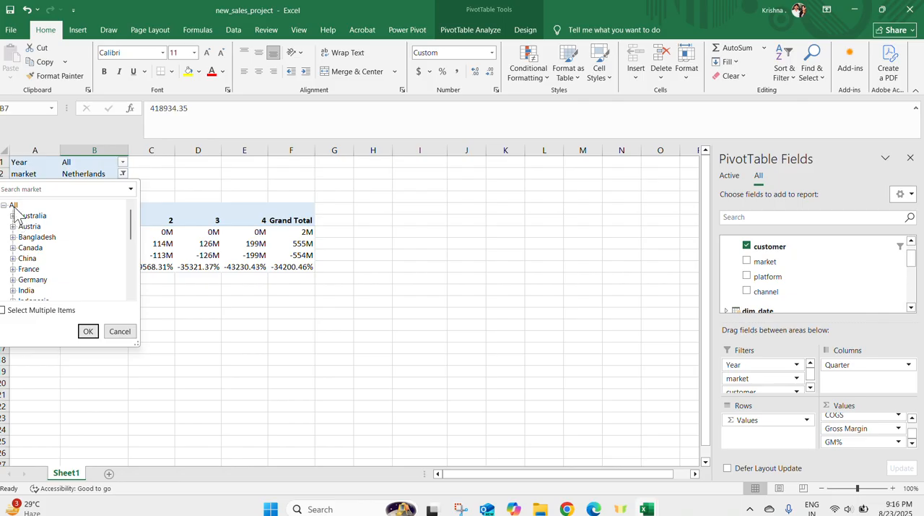
{"action": "left_click", "coordinate": [87, 330]}
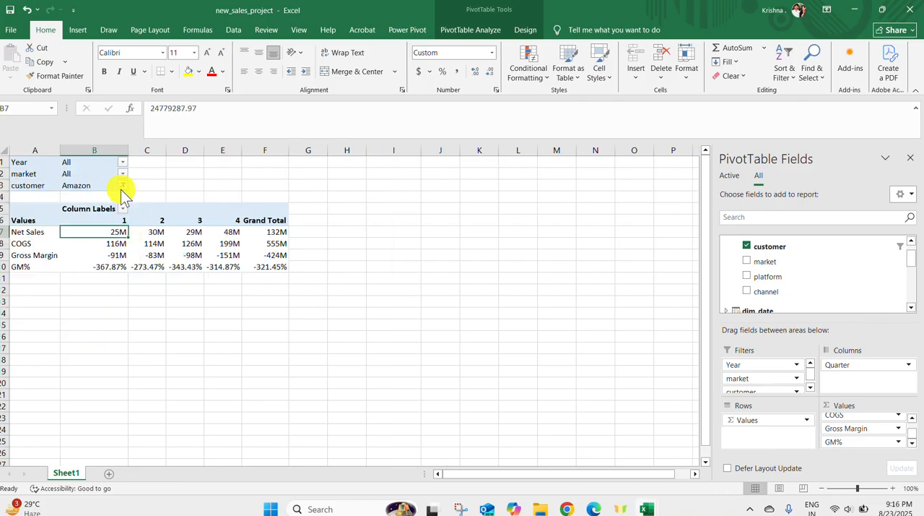
{"action": "left_click", "coordinate": [121, 185]}
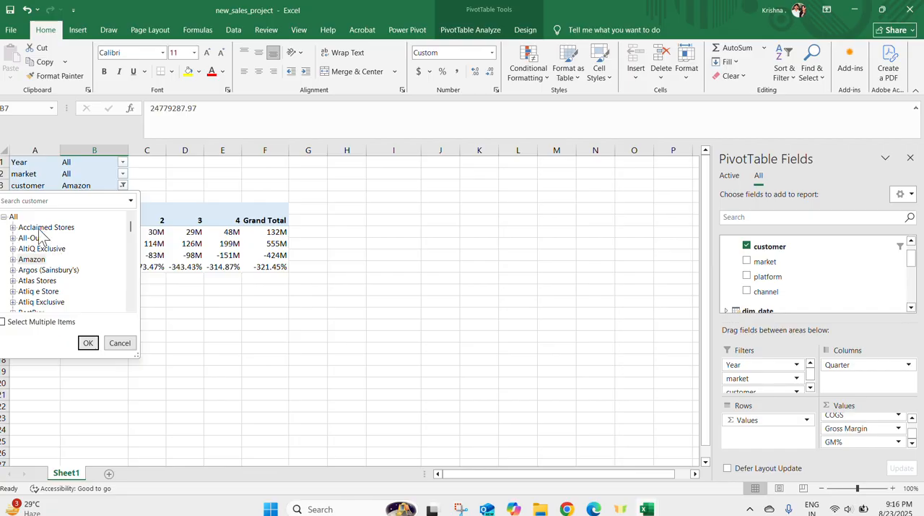
{"action": "left_click", "coordinate": [87, 342]}
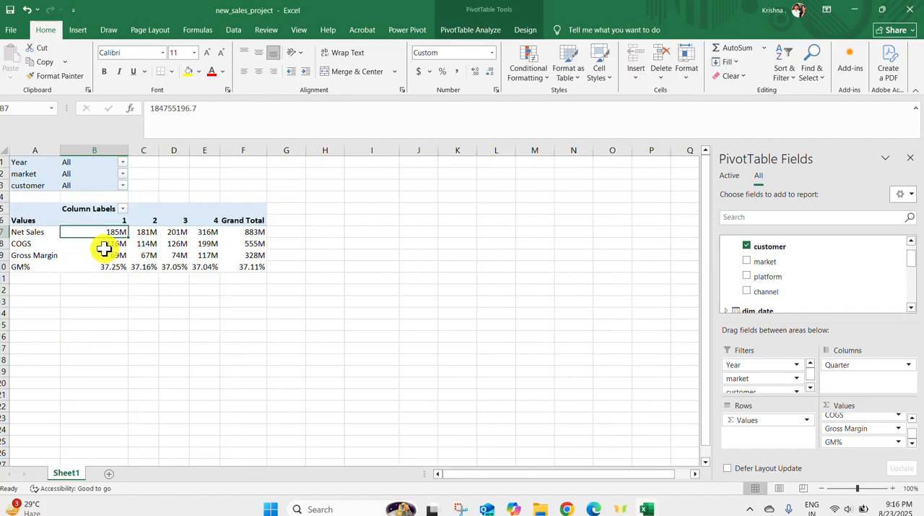
Apply the Red-White color scale to the PivotTable's Net Sales, COGS, Gross Margin and GM% rows, including the Grand Total column
{"action": "left_click", "coordinate": [113, 325]}
{"action": "left_click_drag", "start_coordinate": [60, 233], "coordinate": [255, 262]}
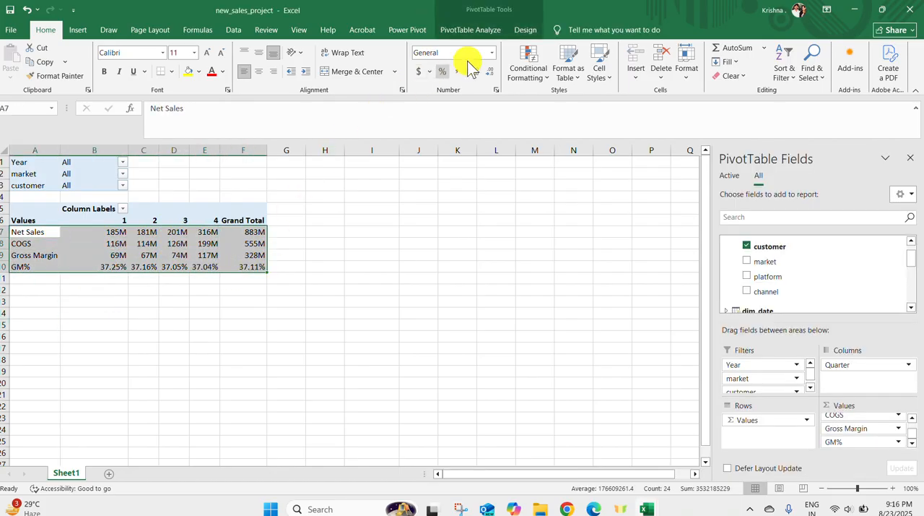
{"action": "left_click", "coordinate": [530, 59]}
{"action": "mouse_move", "coordinate": [586, 172]}
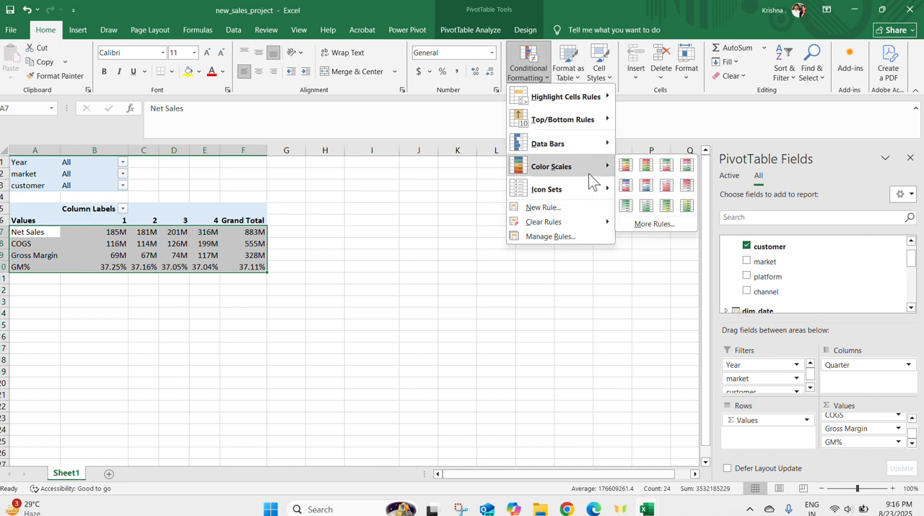
{"action": "left_click", "coordinate": [683, 190]}
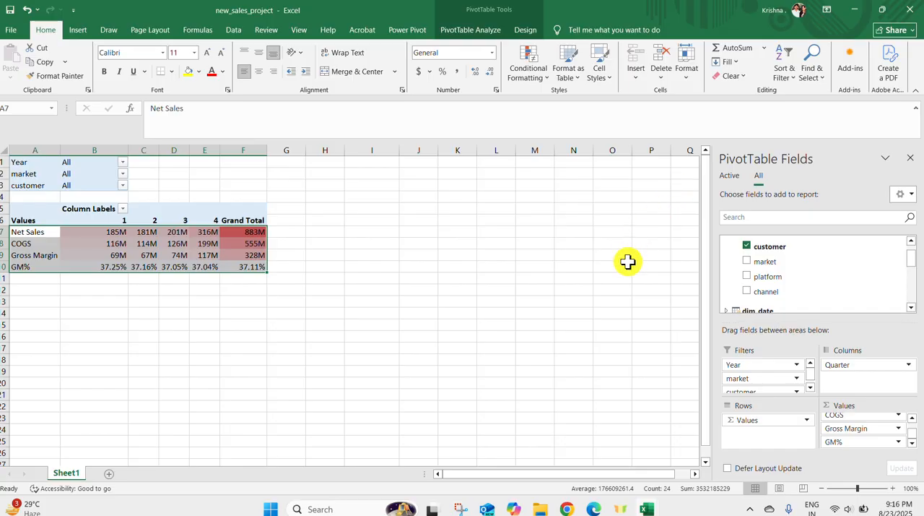
Look at the quarterly results chart on the Finance sheet of the Sales_Project workbook and return to new_sales_project
{"action": "mouse_move", "coordinate": [647, 508]}
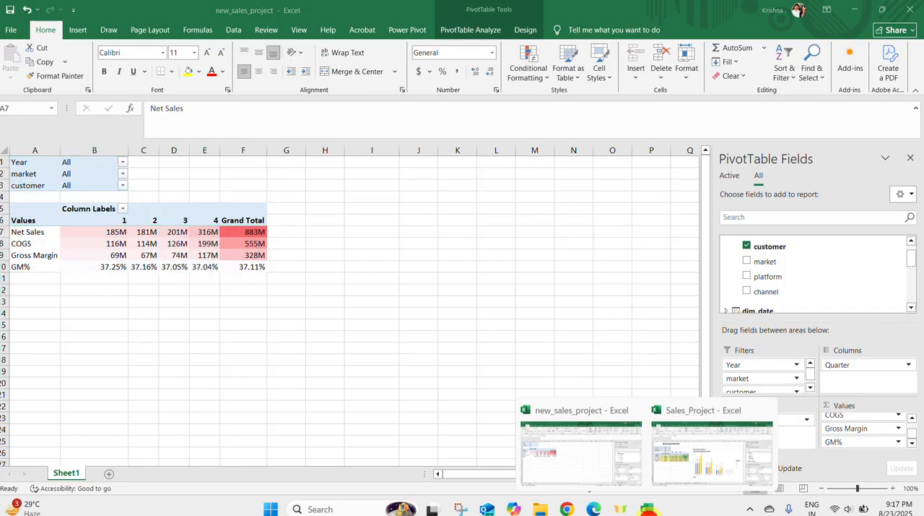
{"action": "mouse_move", "coordinate": [711, 480]}
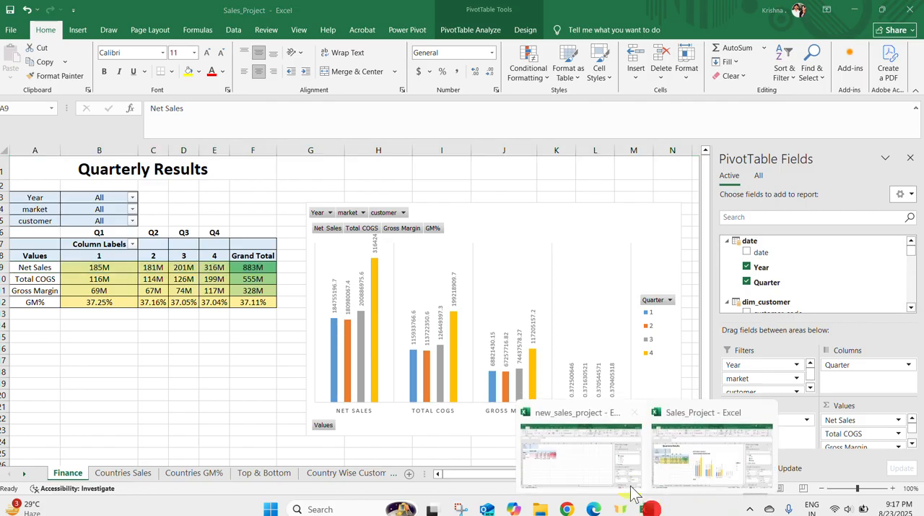
{"action": "left_click", "coordinate": [597, 458]}
Insert a clustered column PivotChart for the quarterly PivotTable and place it to the right of the table
{"action": "left_click", "coordinate": [245, 384]}
{"action": "left_click_drag", "start_coordinate": [73, 234], "coordinate": [241, 268]}
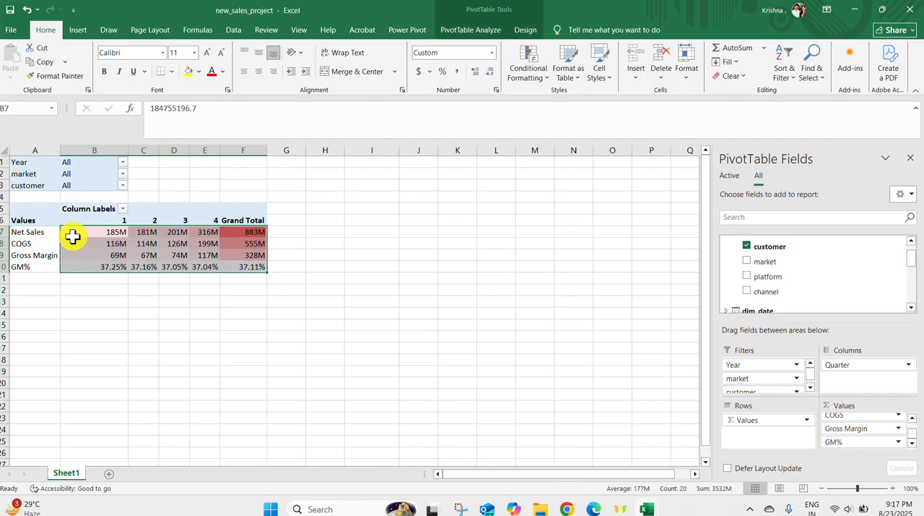
{"action": "left_click_drag", "start_coordinate": [30, 226], "coordinate": [260, 266]}
{"action": "left_click", "coordinate": [77, 31]}
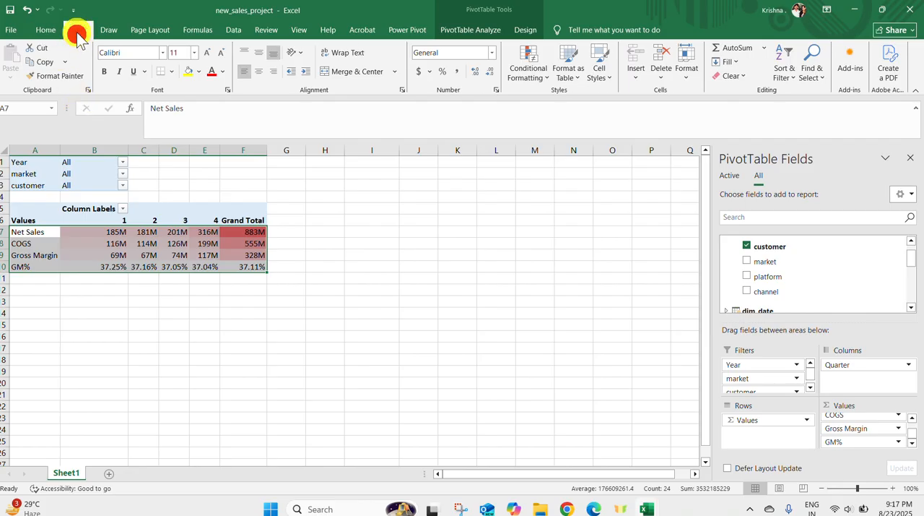
{"action": "left_click", "coordinate": [463, 77]}
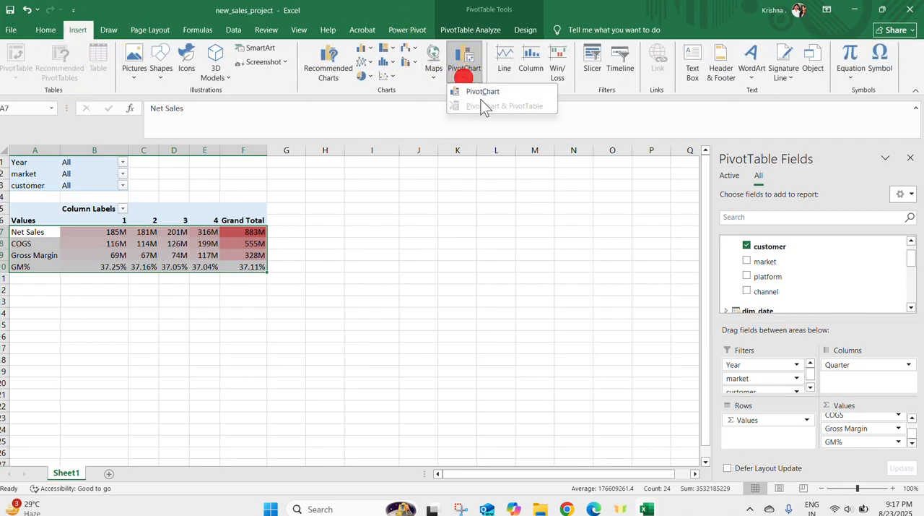
{"action": "left_click", "coordinate": [478, 93]}
{"action": "left_click", "coordinate": [446, 199]}
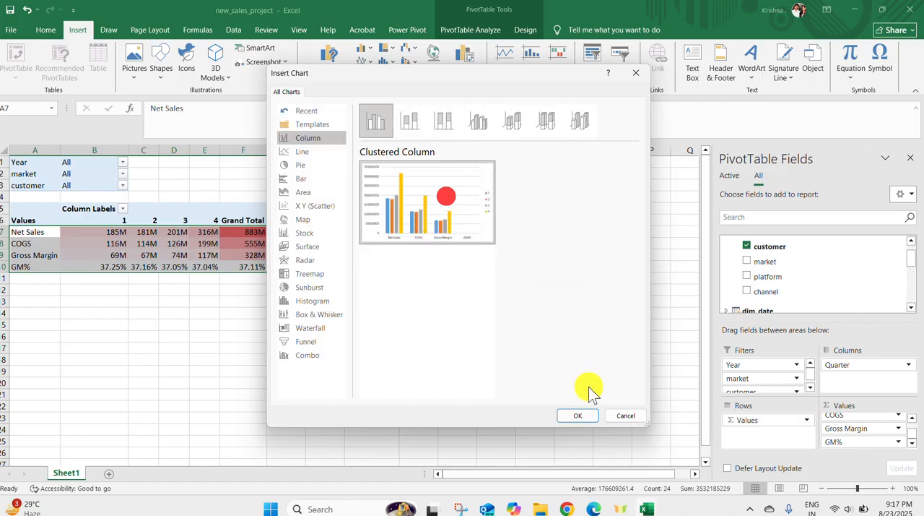
{"action": "left_click", "coordinate": [581, 416]}
{"action": "left_click_drag", "start_coordinate": [437, 240], "coordinate": [574, 224]}
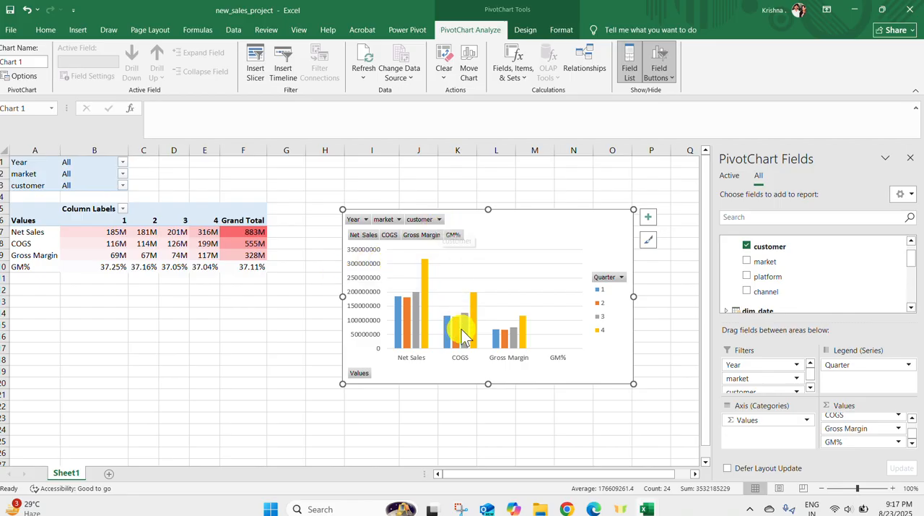
{"action": "mouse_move", "coordinate": [462, 334]}
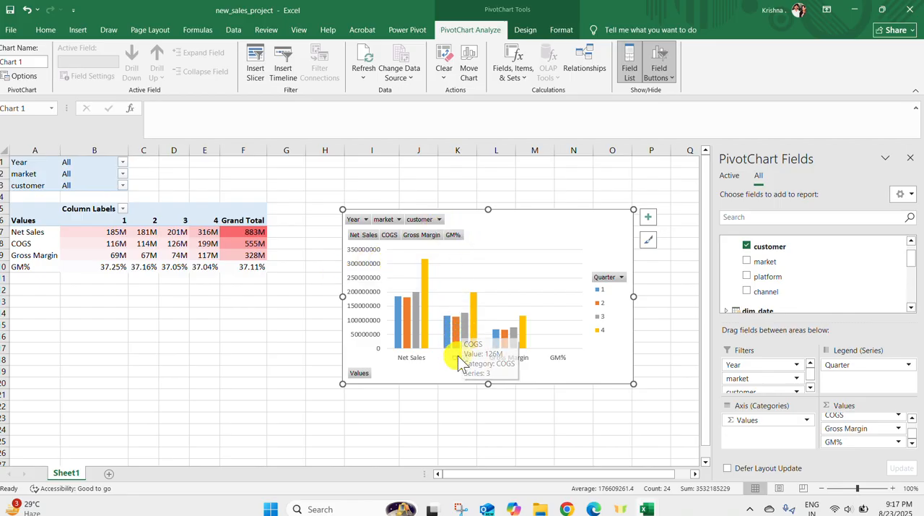
{"action": "left_click", "coordinate": [123, 174]}
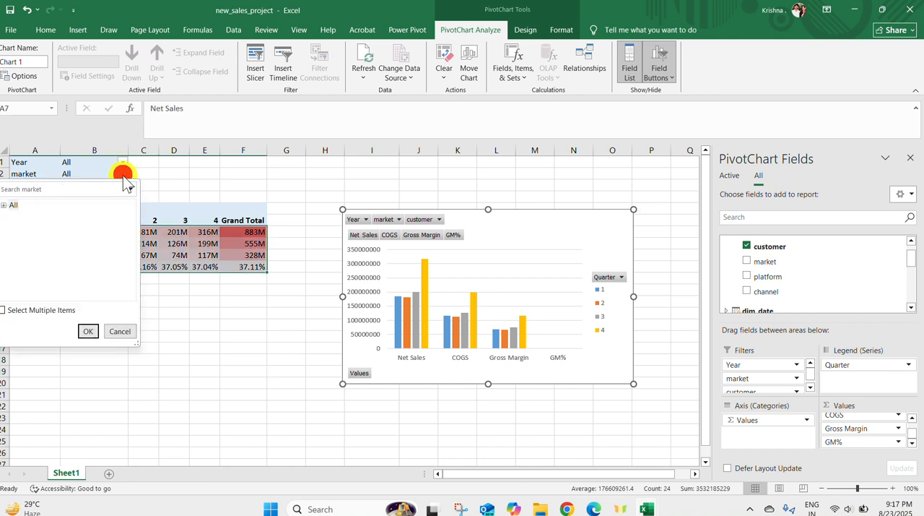
{"action": "left_click", "coordinate": [123, 174]}
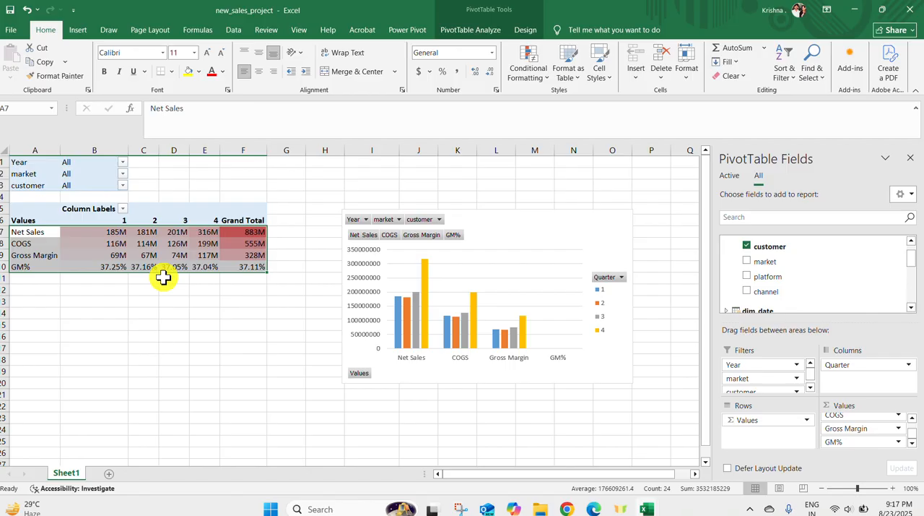
Add a second worksheet to new_sales_project, review the country-wide report on the Countries Sales sheet of Sales_Project, and return to the new sheet
{"action": "left_click", "coordinate": [113, 475]}
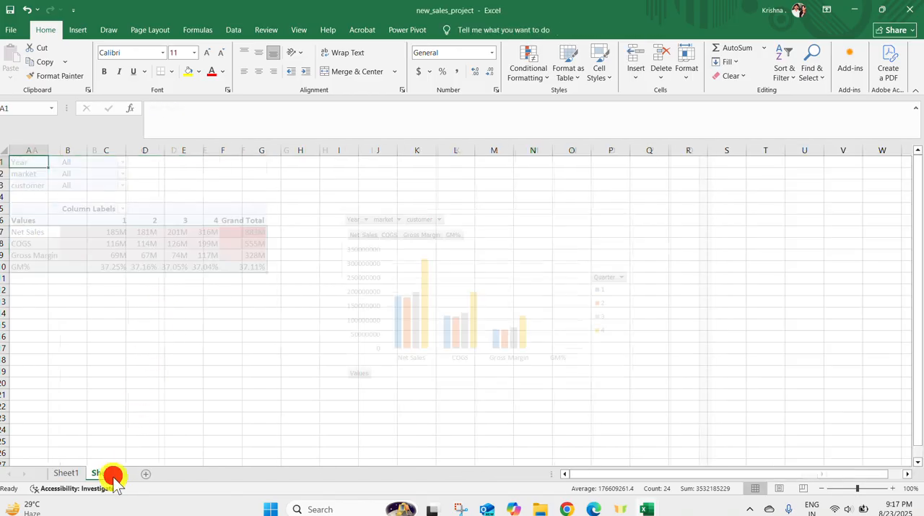
{"action": "left_click", "coordinate": [650, 508]}
{"action": "left_click", "coordinate": [743, 433]}
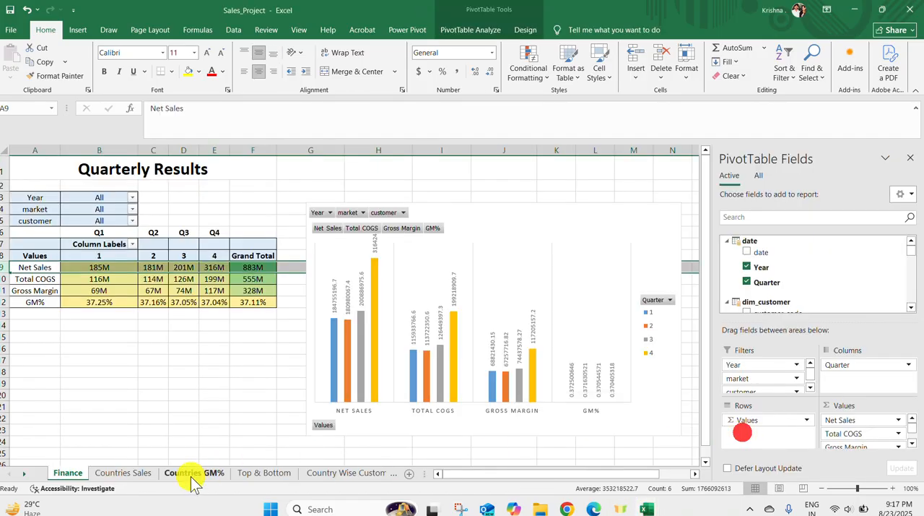
{"action": "left_click", "coordinate": [148, 477]}
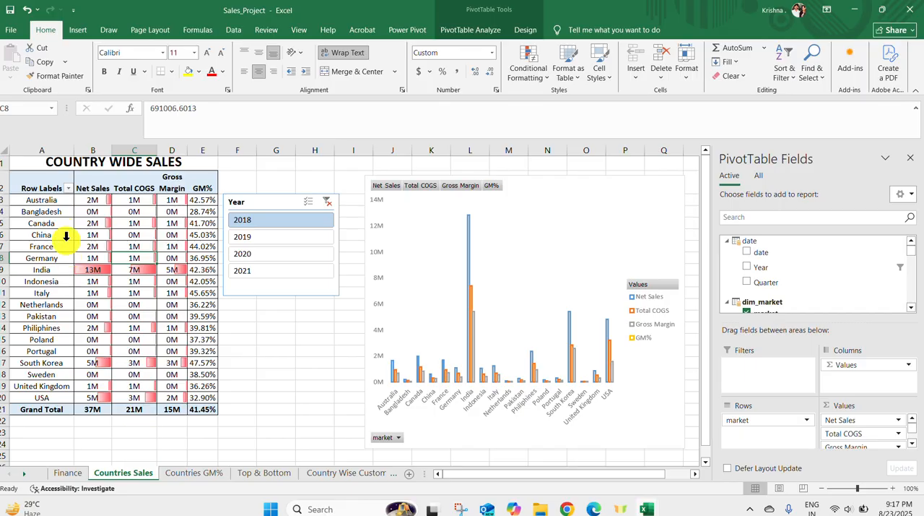
{"action": "left_click_drag", "start_coordinate": [44, 199], "coordinate": [43, 386]}
{"action": "left_click_drag", "start_coordinate": [99, 212], "coordinate": [238, 399]}
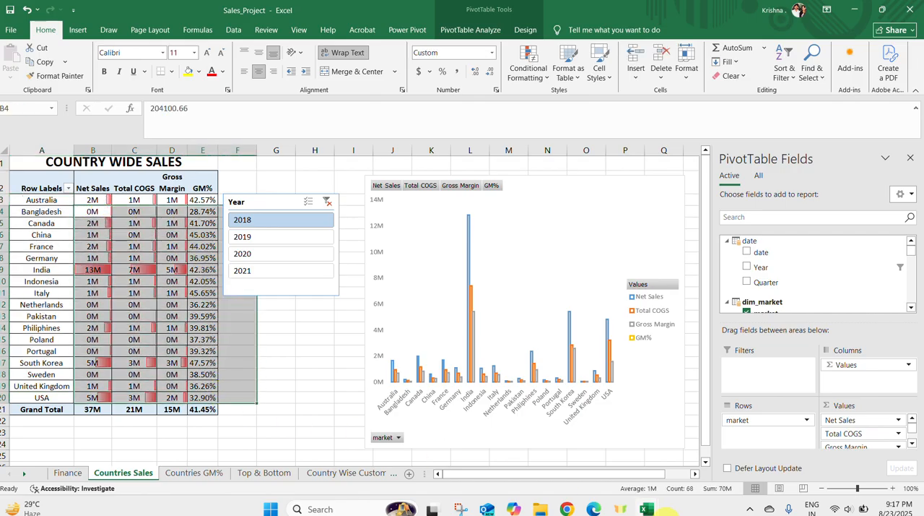
{"action": "mouse_move", "coordinate": [649, 509]}
{"action": "left_click", "coordinate": [561, 451]}
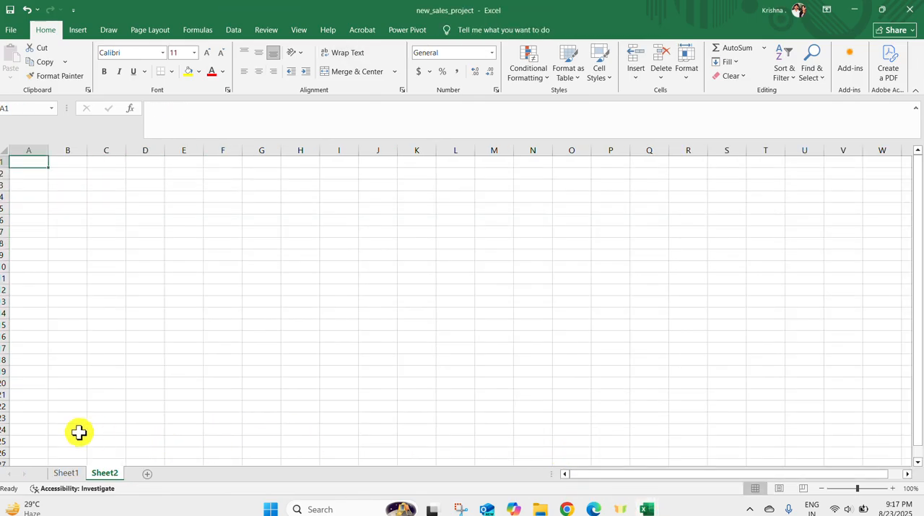
Insert a PivotTable based on the data model at cell A1 of Sheet2
{"action": "left_click", "coordinate": [79, 29]}
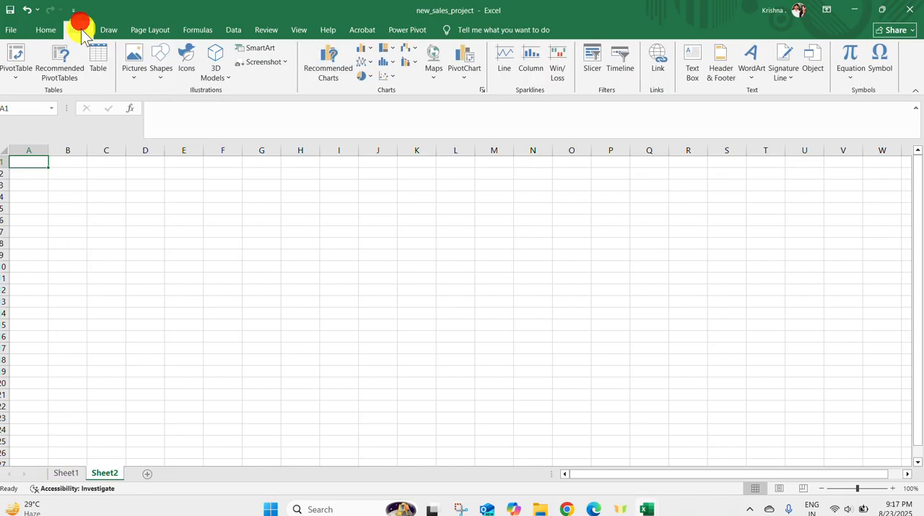
{"action": "left_click", "coordinate": [14, 75]}
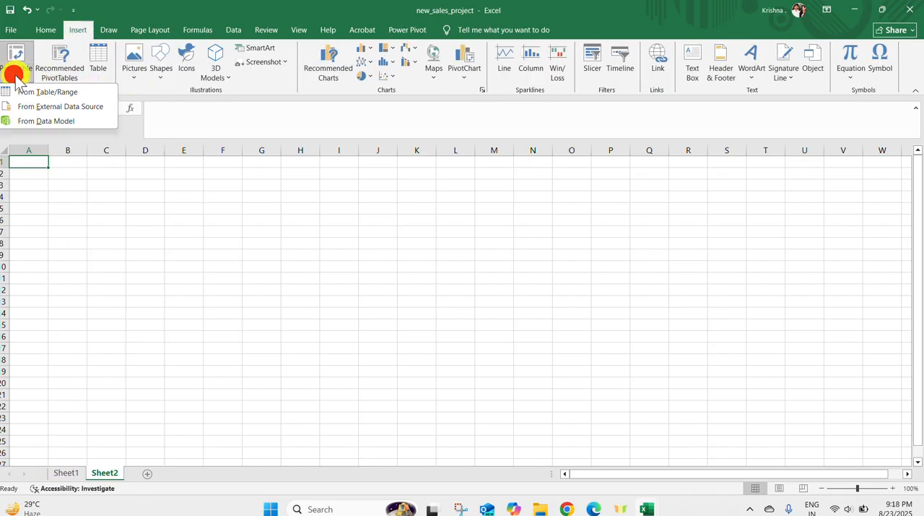
{"action": "left_click", "coordinate": [45, 121]}
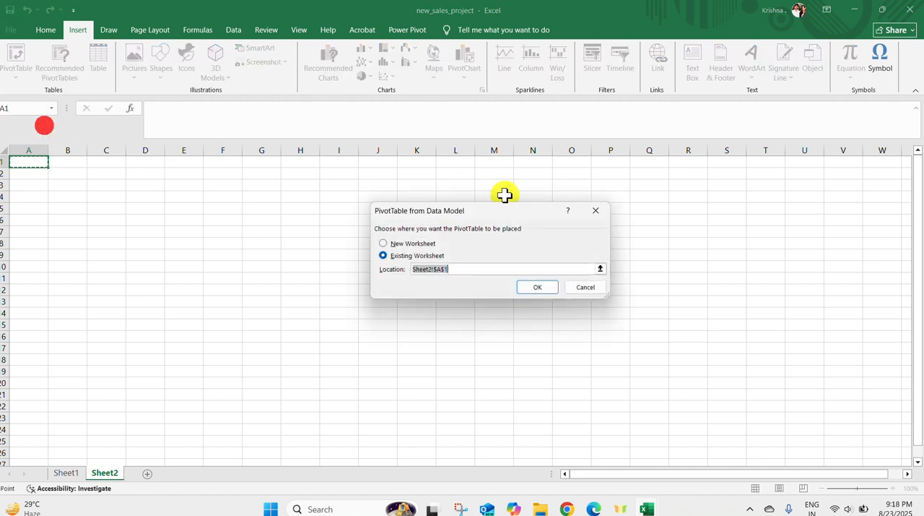
{"action": "left_click", "coordinate": [534, 288]}
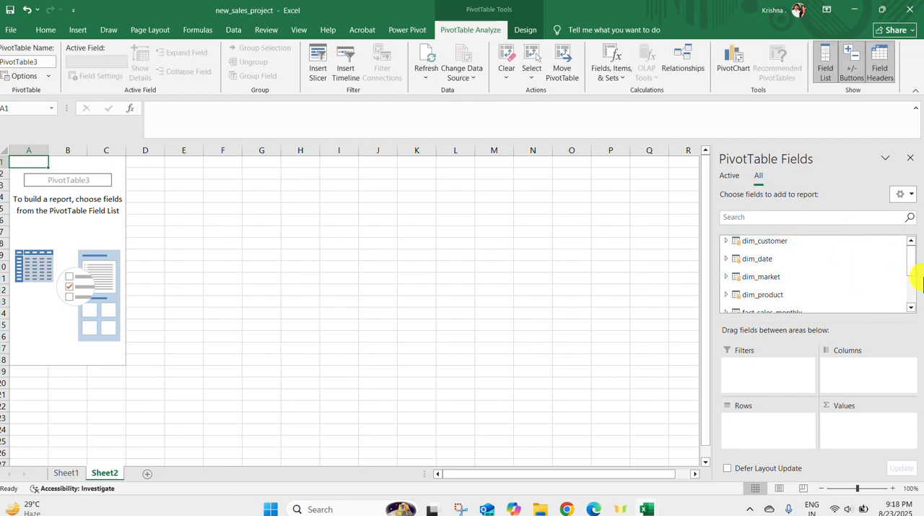
Add the market field from dim_market to the rows of the new PivotTable on Sheet2
{"action": "left_click_drag", "start_coordinate": [914, 264], "coordinate": [920, 323]}
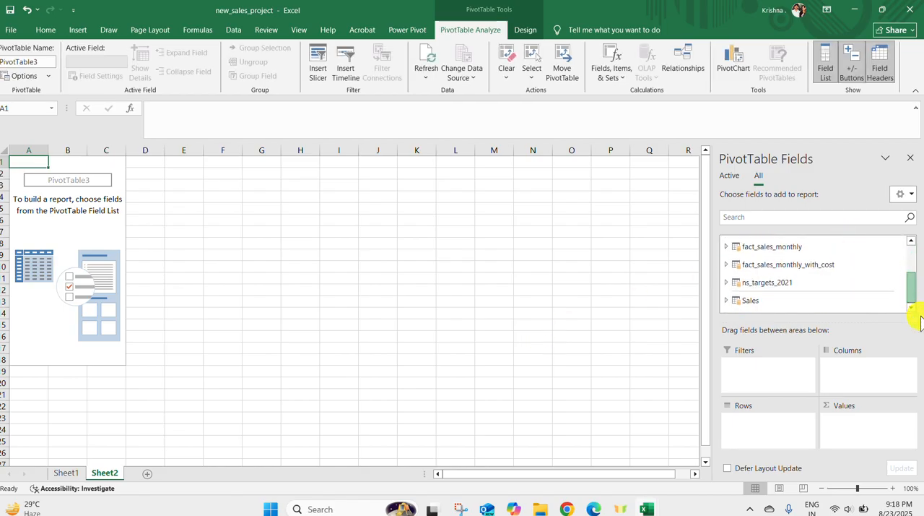
{"action": "scroll", "coordinate": [794, 287], "scroll_direction": "up", "scroll_amount": 2}
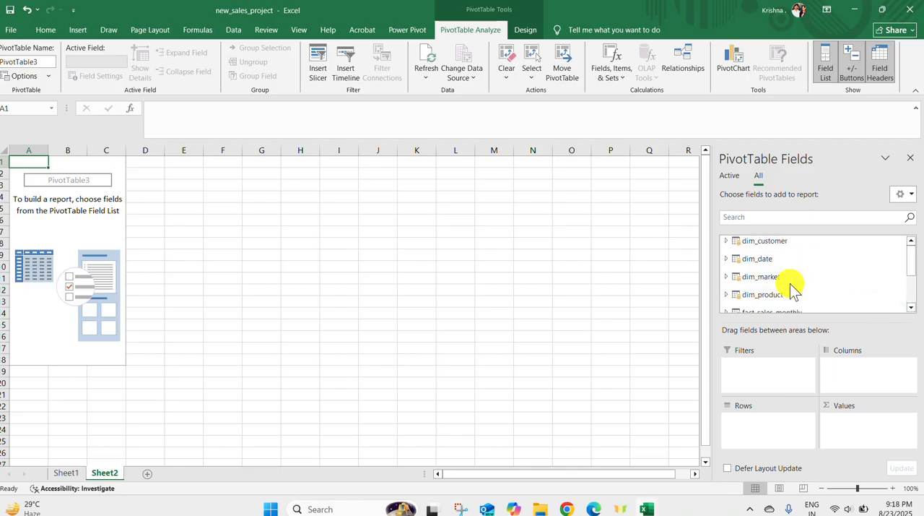
{"action": "left_click", "coordinate": [66, 472]}
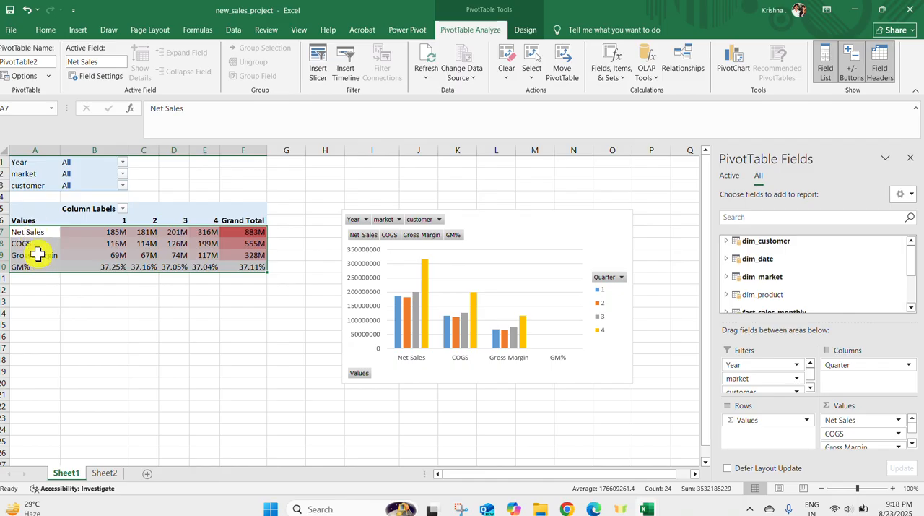
{"action": "left_click", "coordinate": [104, 472]}
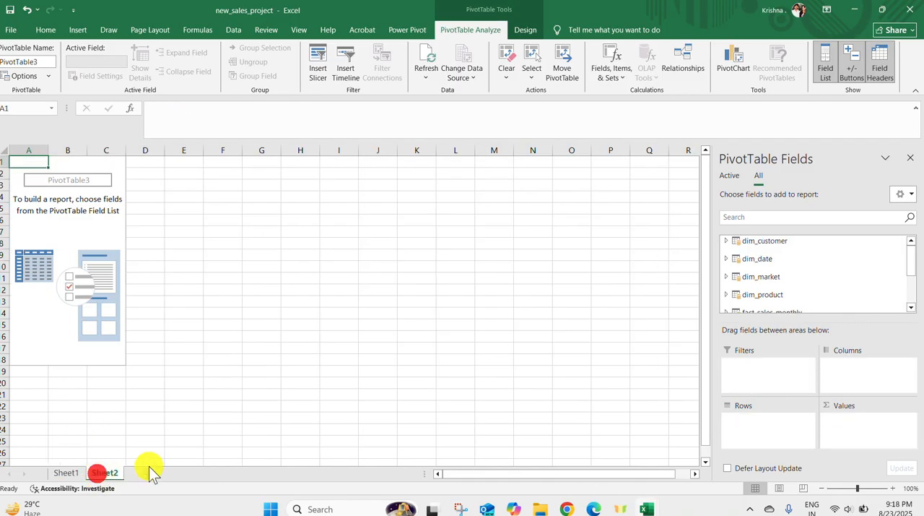
{"action": "left_click", "coordinate": [727, 277]}
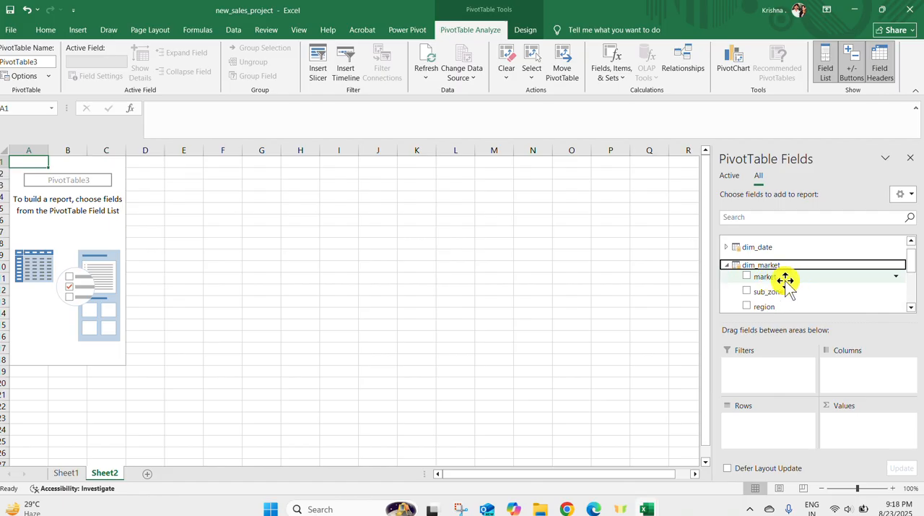
{"action": "left_click_drag", "start_coordinate": [766, 276], "coordinate": [771, 425]}
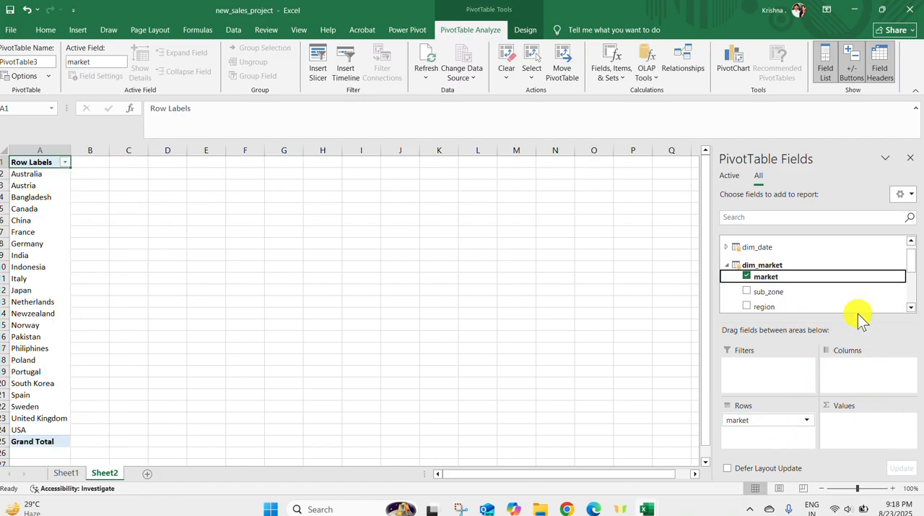
Add the Net Sales, COGS, Gross Margin and GM% measures from fact_sales_monthly to the PivotTable's values
{"action": "left_click_drag", "start_coordinate": [911, 267], "coordinate": [914, 295]}
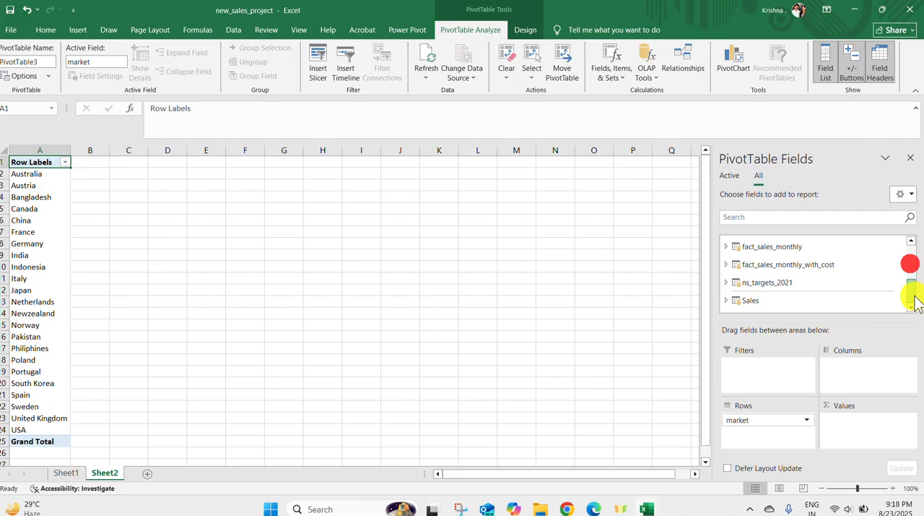
{"action": "left_click", "coordinate": [727, 246]}
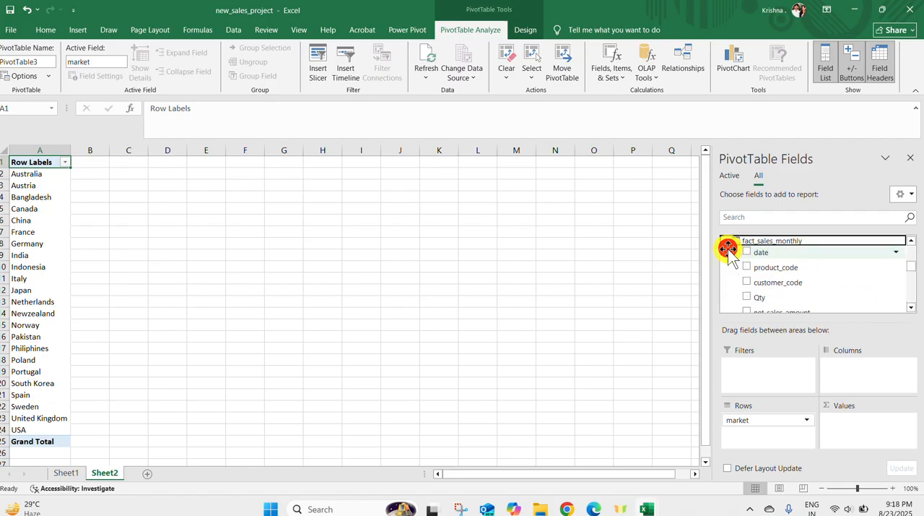
{"action": "left_click", "coordinate": [911, 308]}
{"action": "left_click", "coordinate": [911, 308]}
{"action": "left_click", "coordinate": [912, 307]}
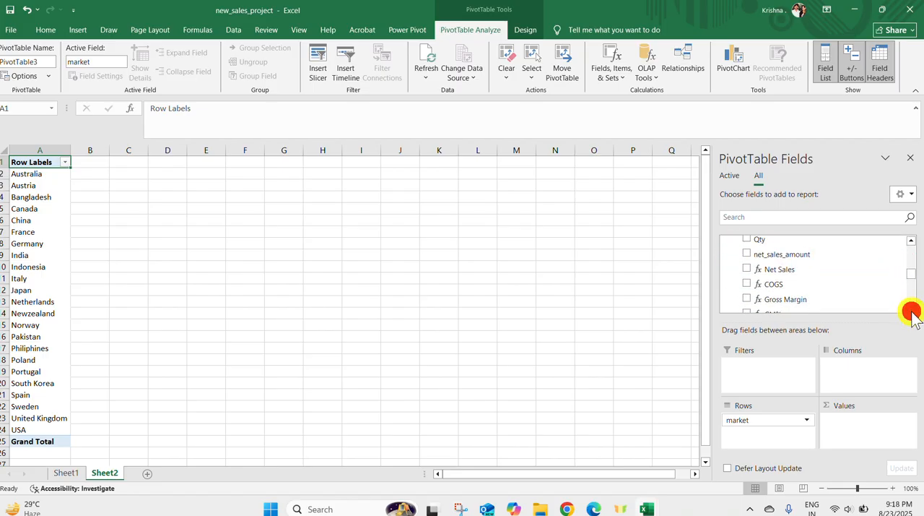
{"action": "left_click", "coordinate": [911, 307]}
{"action": "left_click_drag", "start_coordinate": [790, 257], "coordinate": [881, 434]}
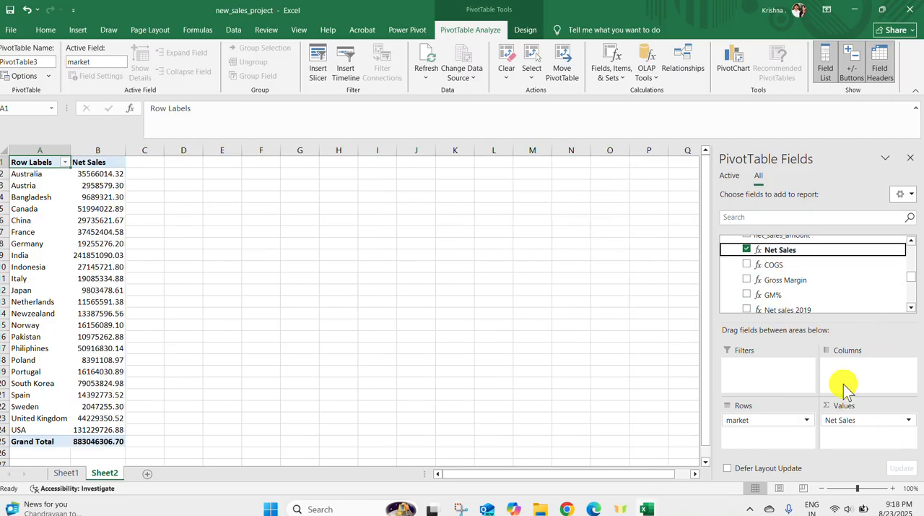
{"action": "left_click_drag", "start_coordinate": [770, 265], "coordinate": [854, 434]}
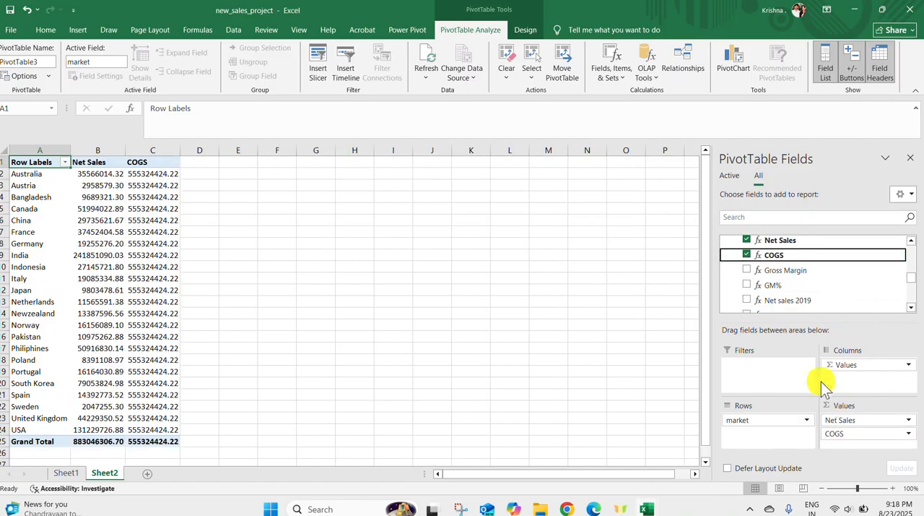
{"action": "left_click_drag", "start_coordinate": [784, 280], "coordinate": [850, 440]}
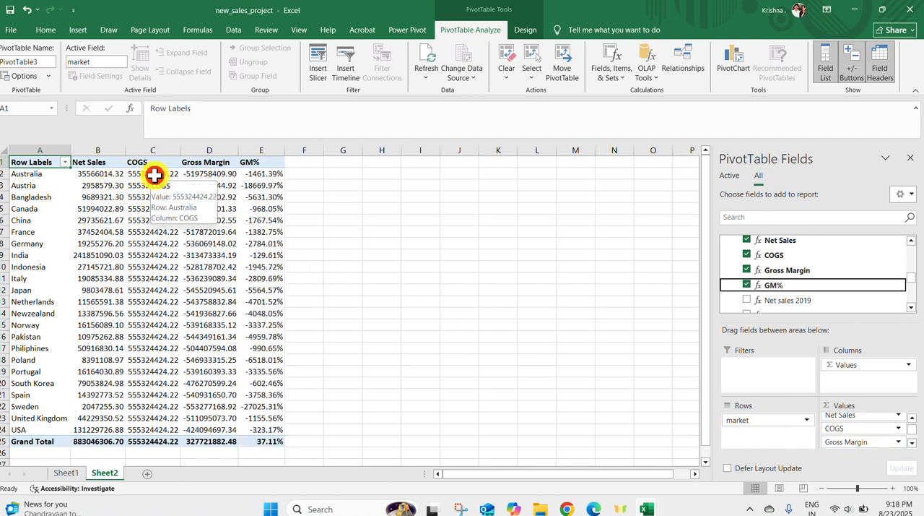
Select the COGS values from Australia to USA for inspection and save the workbook
{"action": "left_click_drag", "start_coordinate": [154, 175], "coordinate": [171, 429]}
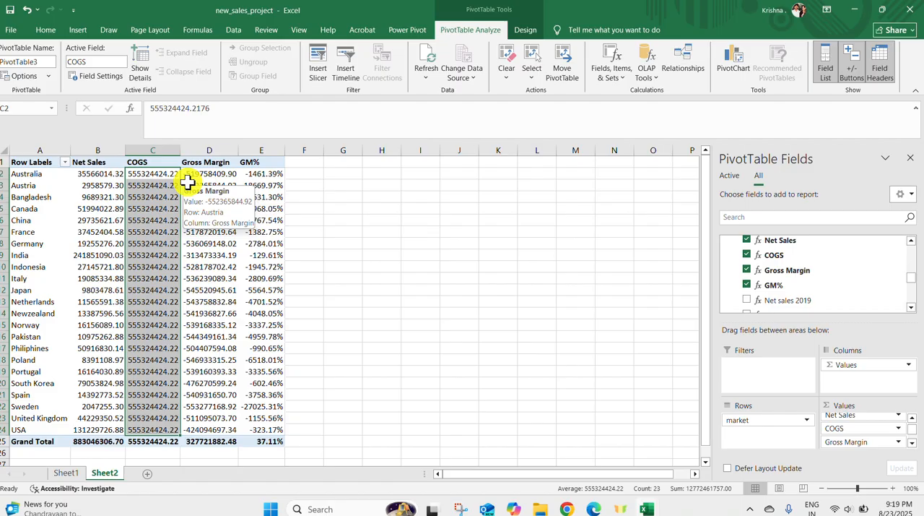
{"action": "left_click", "coordinate": [10, 10]}
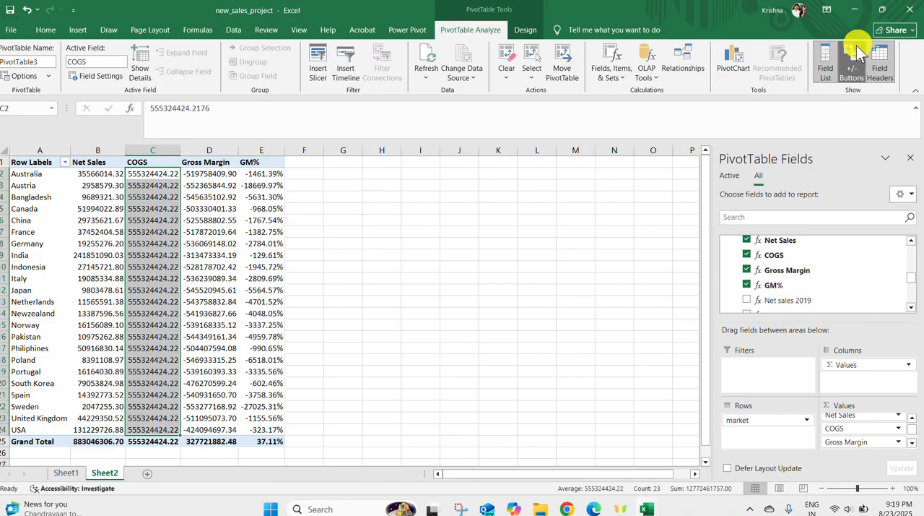
{"action": "left_click", "coordinate": [883, 10]}
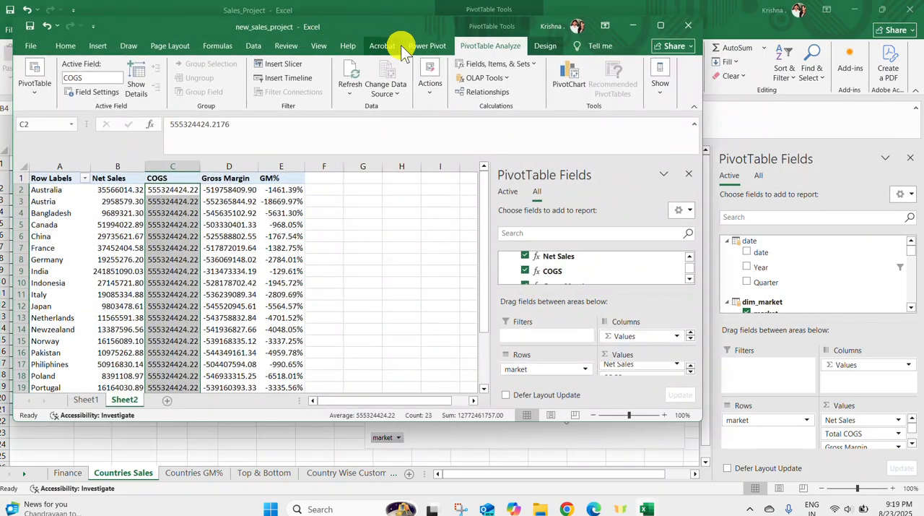
Open the new_sales_project data model in Power Pivot and show its tables in Diagram View
{"action": "left_click", "coordinate": [425, 49]}
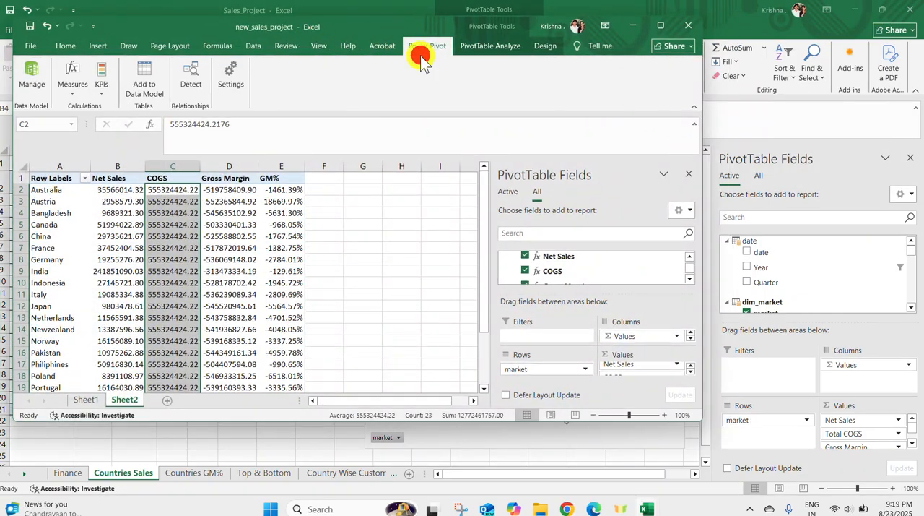
{"action": "left_click", "coordinate": [33, 81]}
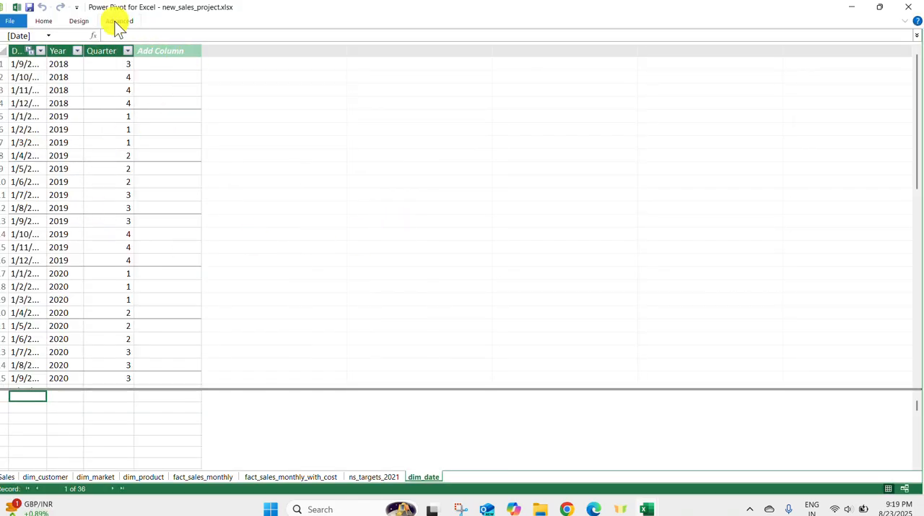
{"action": "left_click", "coordinate": [45, 21]}
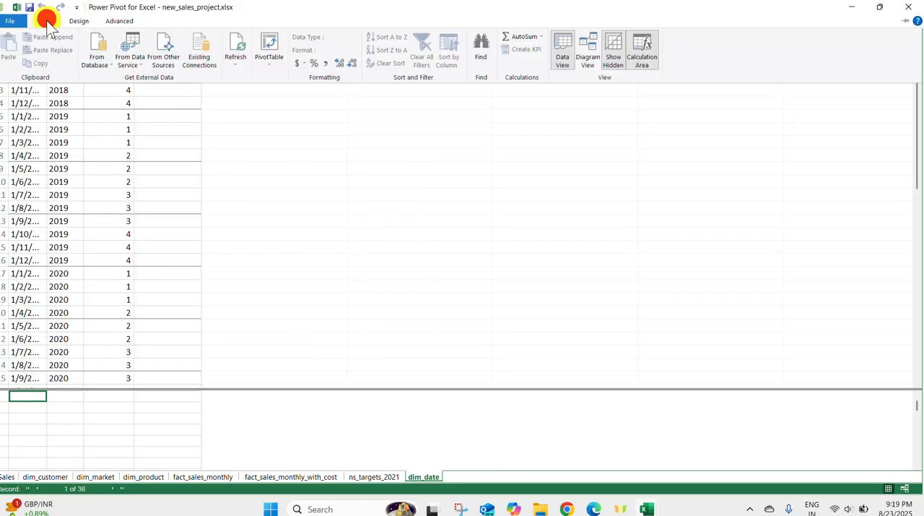
{"action": "left_click", "coordinate": [586, 55]}
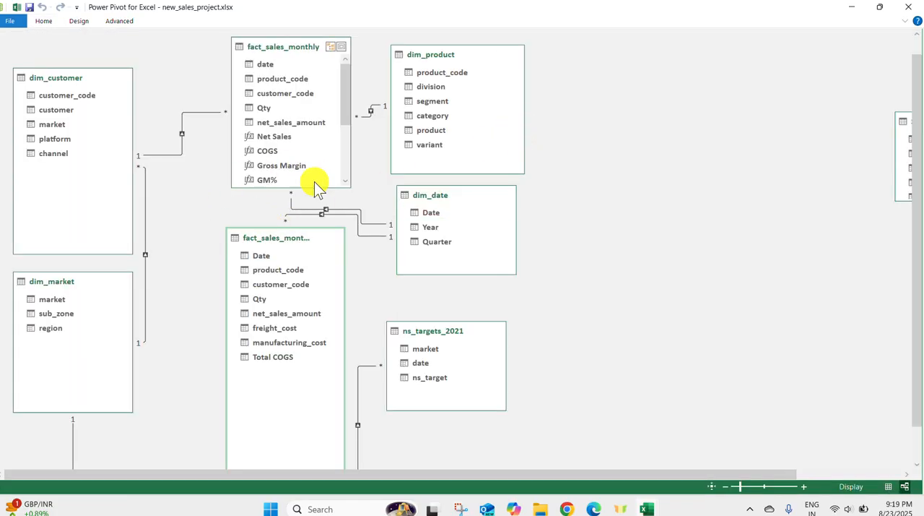
Relate customer_code in fact_sales_monthly_with_cost to customer_code in dim_customer, and return to the maximized new_sales_project workbook
{"action": "left_click_drag", "start_coordinate": [276, 149], "coordinate": [289, 164]}
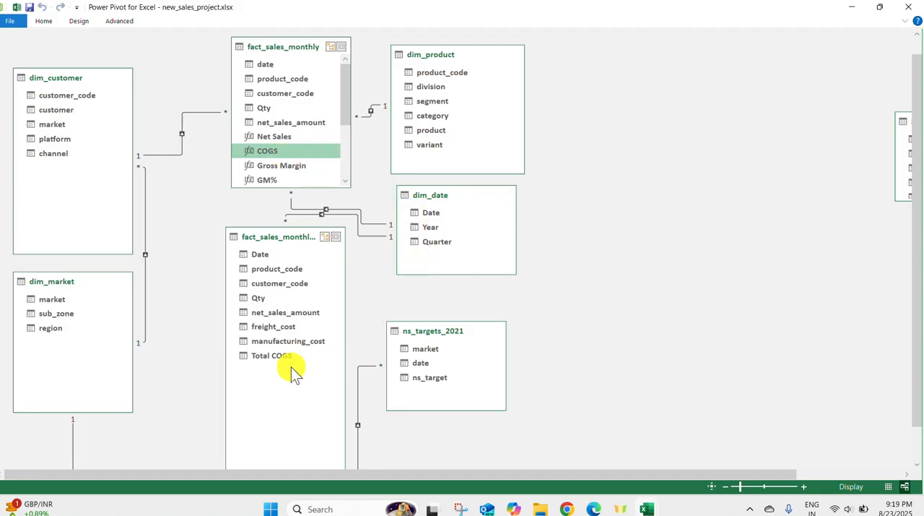
{"action": "left_click", "coordinate": [273, 355]}
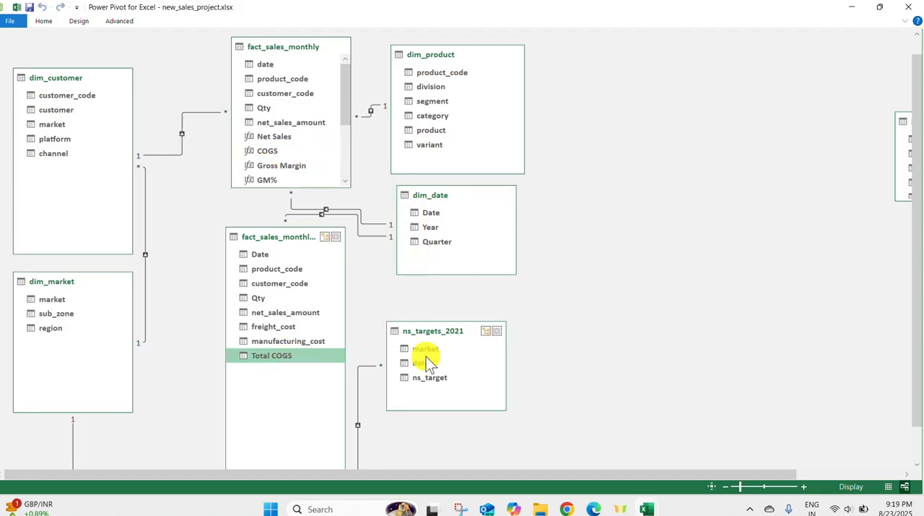
{"action": "left_click", "coordinate": [320, 219]}
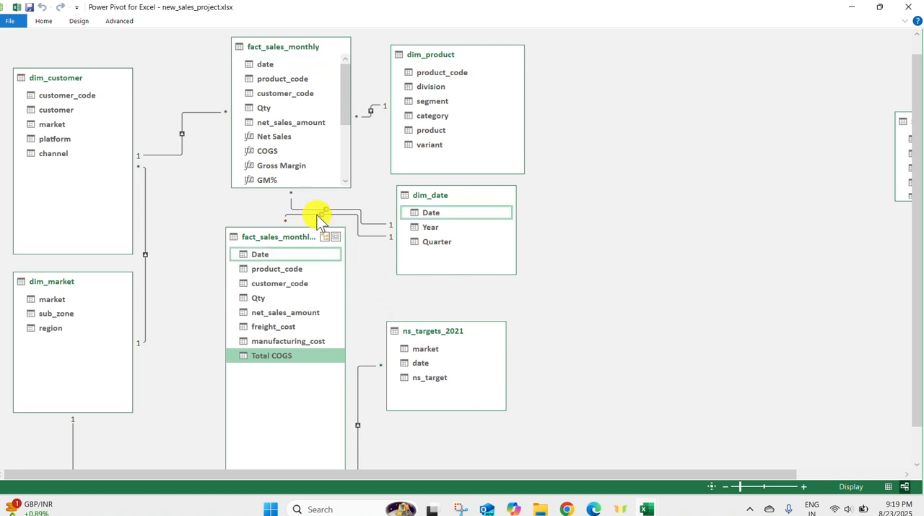
{"action": "left_click", "coordinate": [336, 304]}
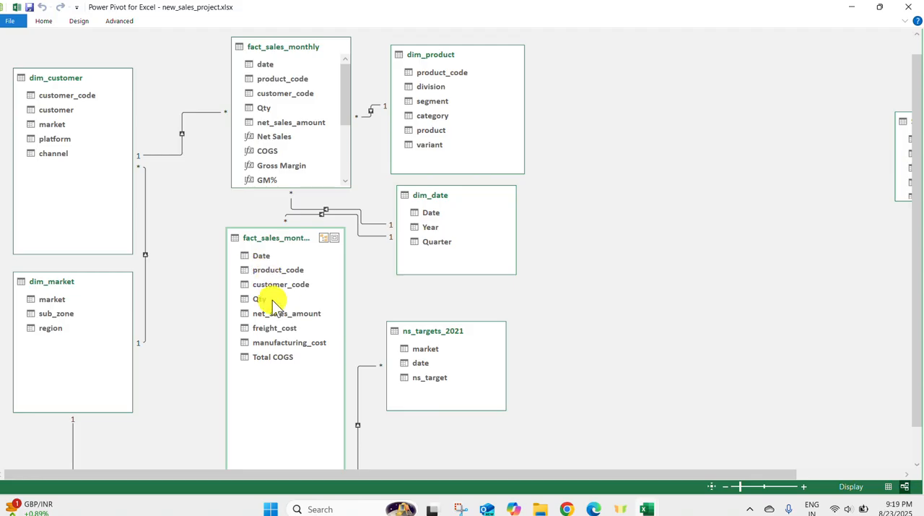
{"action": "left_click", "coordinate": [307, 214]}
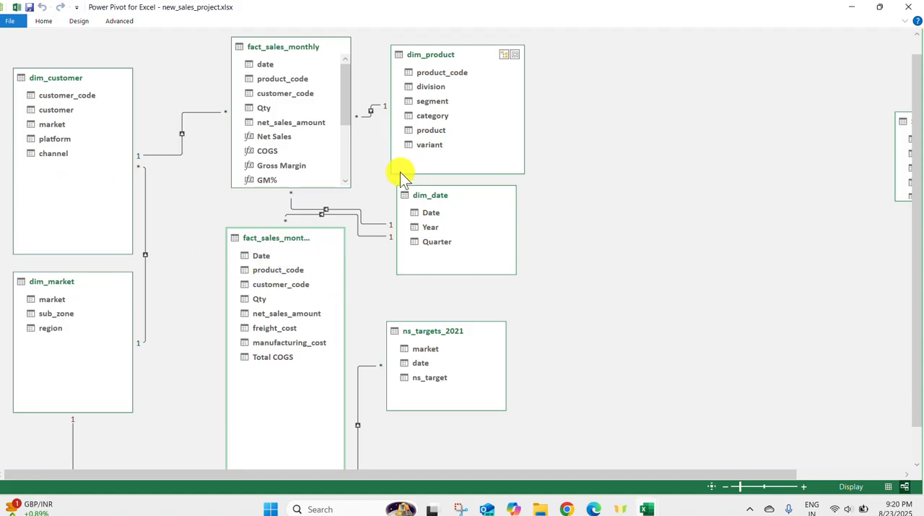
{"action": "left_click", "coordinate": [287, 283]}
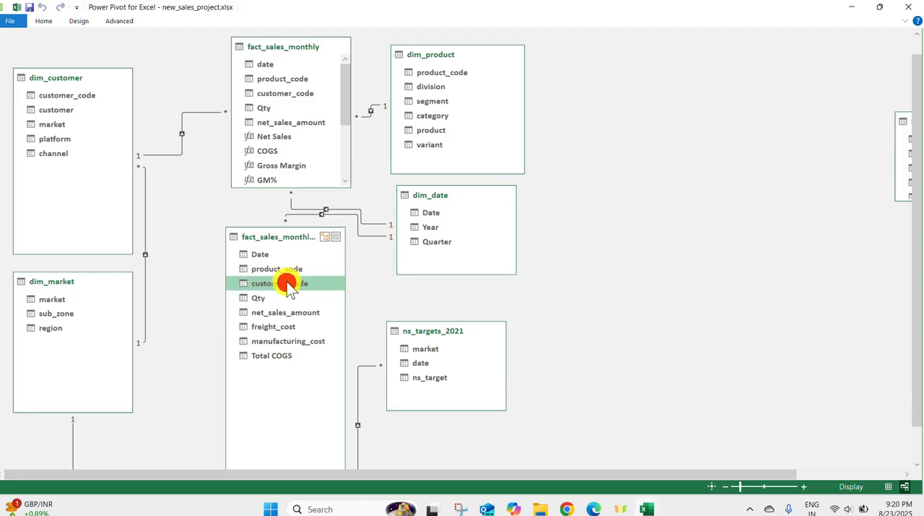
{"action": "left_click_drag", "start_coordinate": [287, 283], "coordinate": [90, 91]}
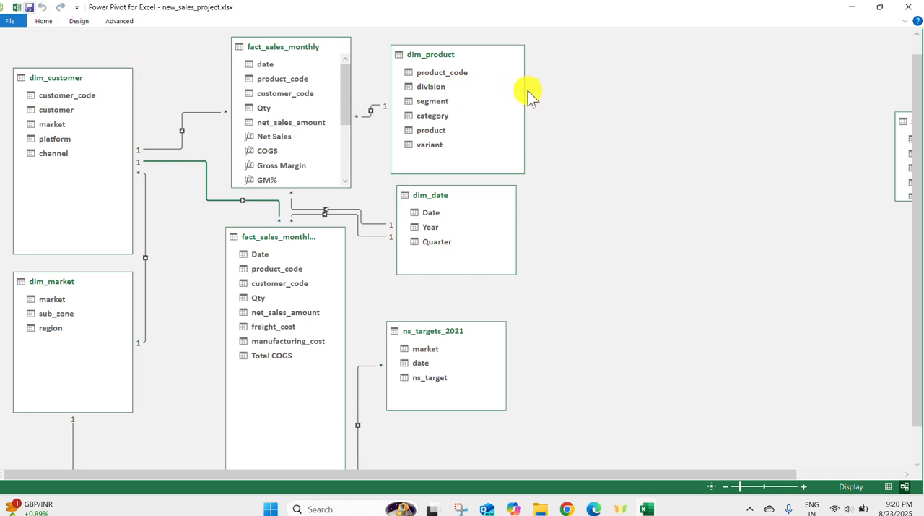
{"action": "left_click", "coordinate": [907, 8]}
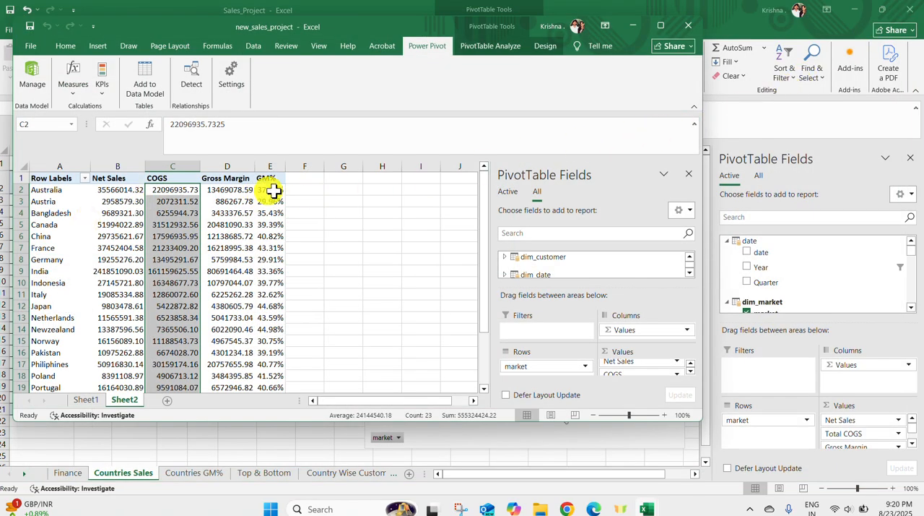
{"action": "left_click", "coordinate": [662, 29]}
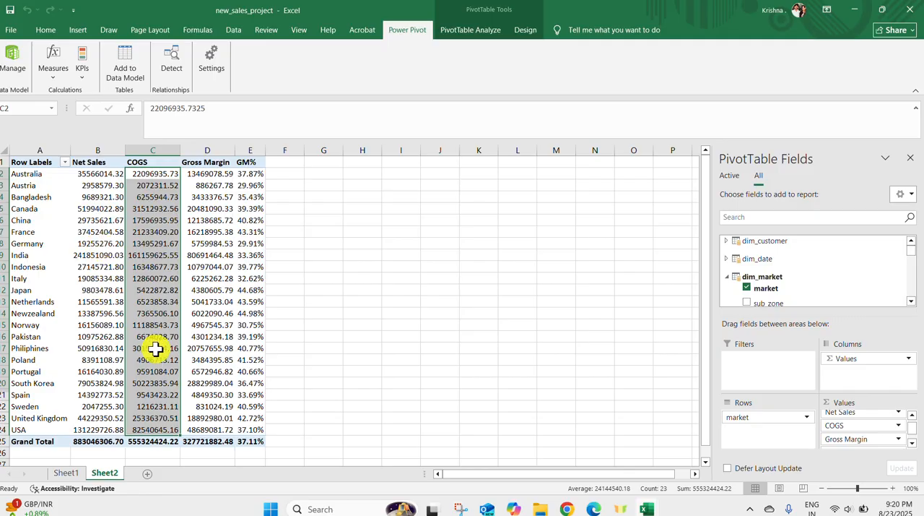
Review the quarterly PivotTable's values and formatting on Sheet1
{"action": "left_click", "coordinate": [66, 473]}
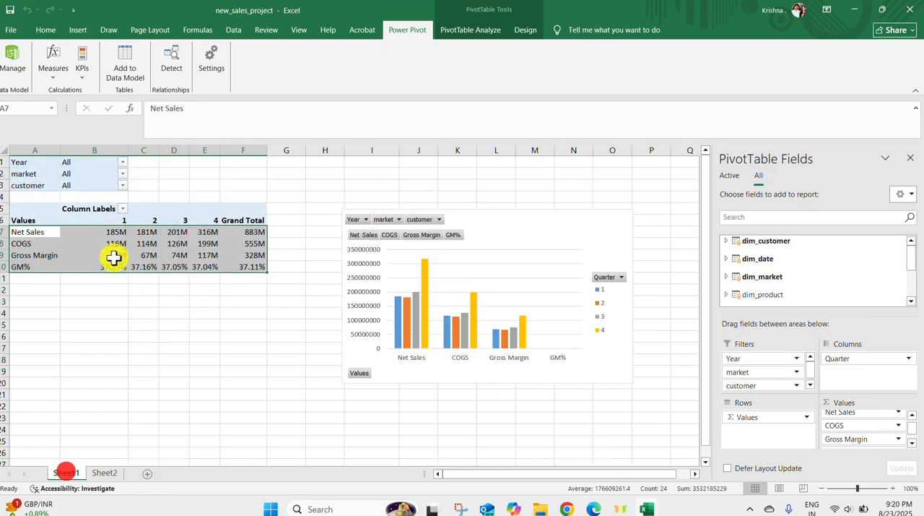
{"action": "mouse_move", "coordinate": [111, 254]}
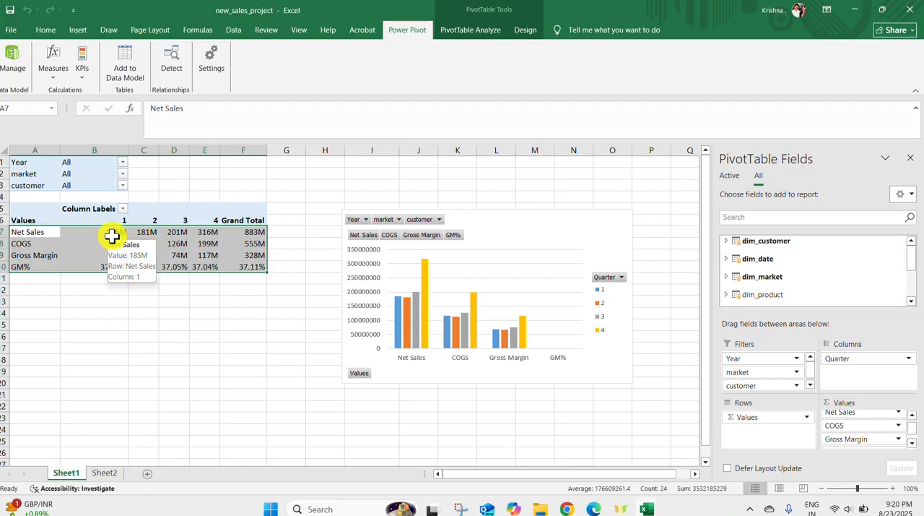
{"action": "left_click", "coordinate": [109, 227]}
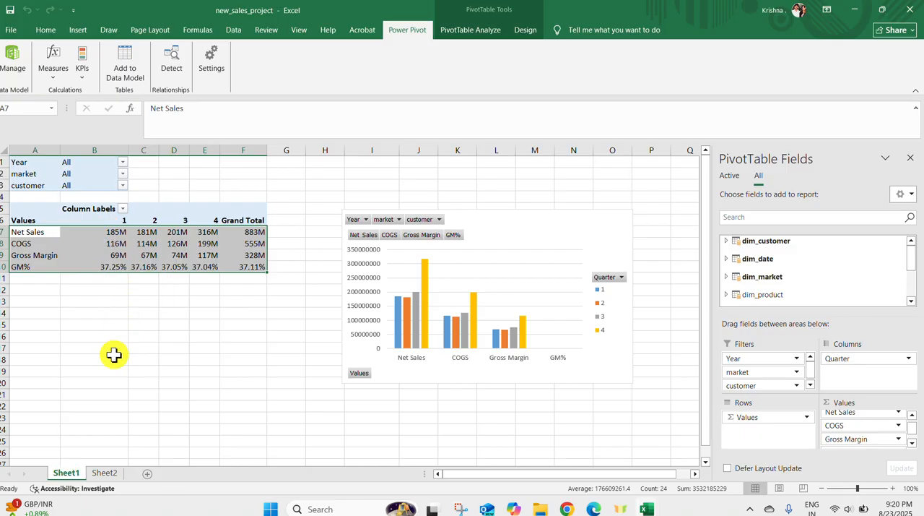
Apply the custom number format 0,,"M" to the Net Sales values in the country-wise PivotTable on Sheet2
{"action": "left_click", "coordinate": [102, 474]}
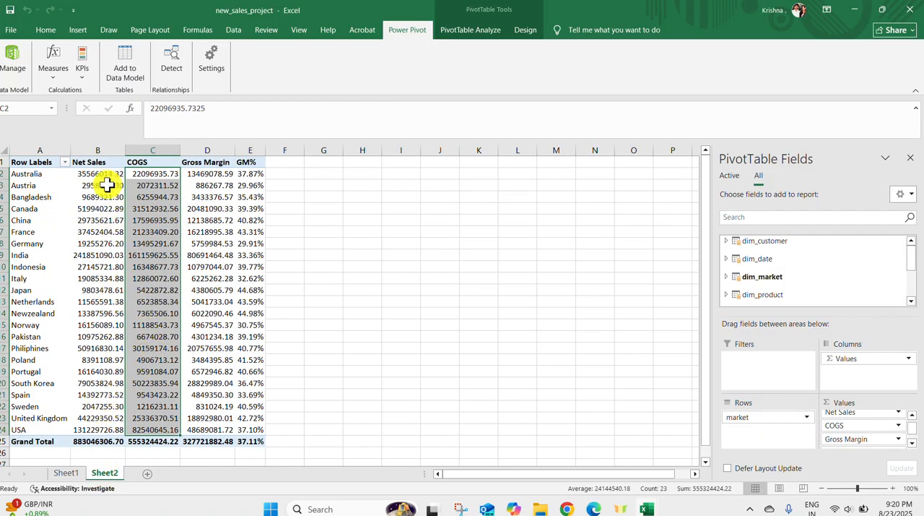
{"action": "left_click", "coordinate": [884, 413]}
{"action": "left_click", "coordinate": [867, 401]}
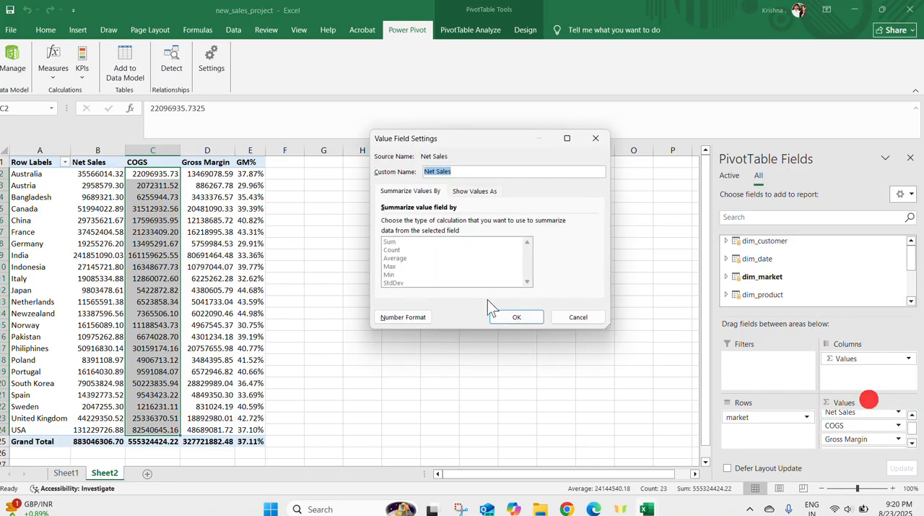
{"action": "left_click", "coordinate": [392, 317]}
{"action": "left_click", "coordinate": [362, 226]}
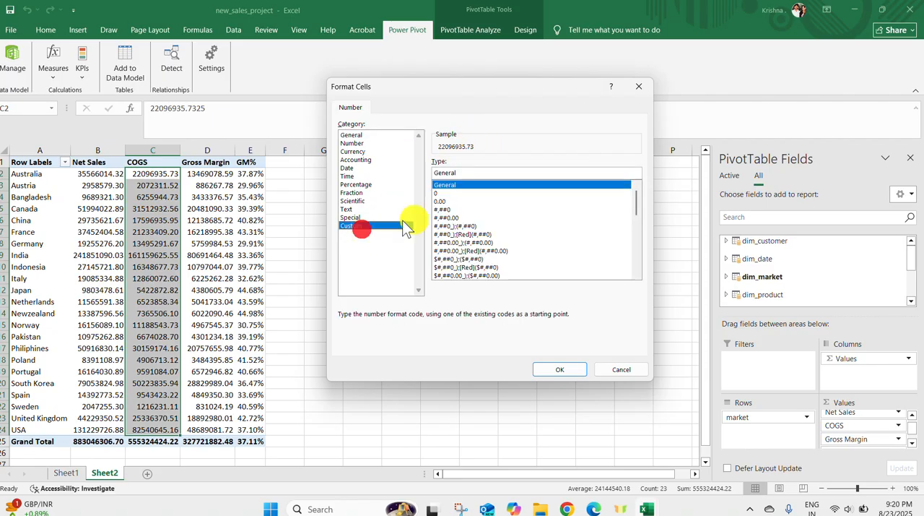
{"action": "left_click", "coordinate": [630, 201]}
{"action": "scroll", "coordinate": [641, 231], "scroll_direction": "down", "scroll_amount": 15}
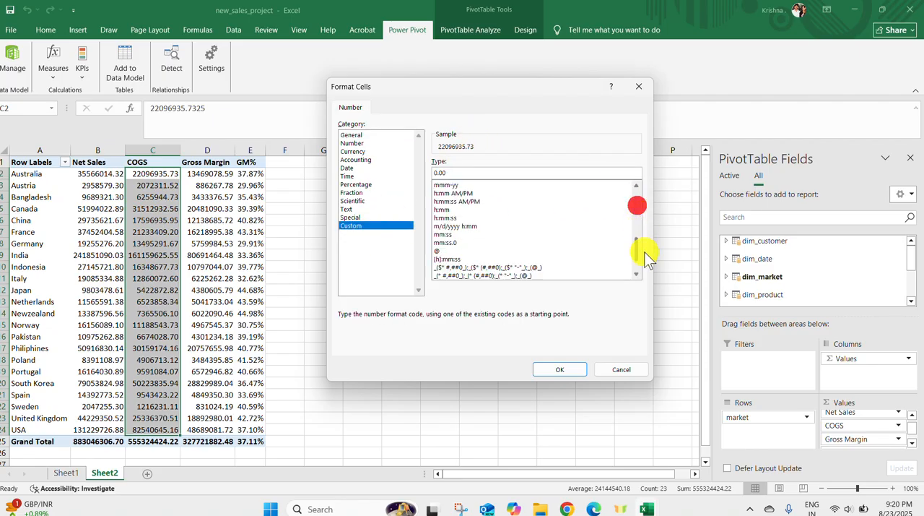
{"action": "left_click", "coordinate": [505, 276]}
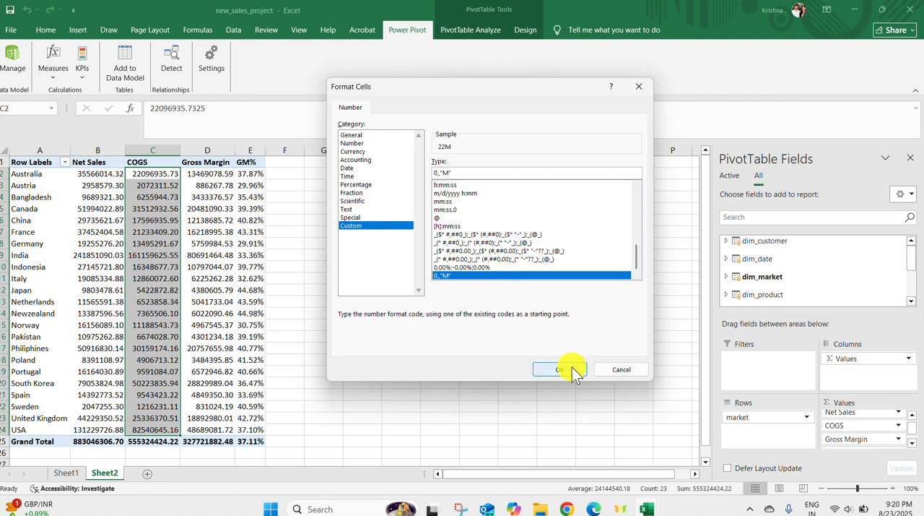
{"action": "left_click", "coordinate": [569, 368]}
{"action": "left_click", "coordinate": [514, 314]}
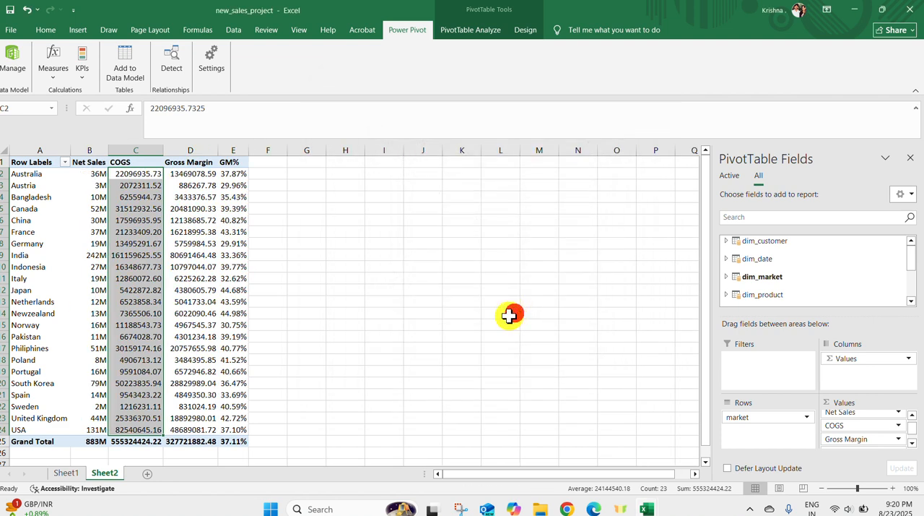
Check the Net Sales grand total on Sheet1 for comparison and return to Sheet2
{"action": "left_click", "coordinate": [63, 473]}
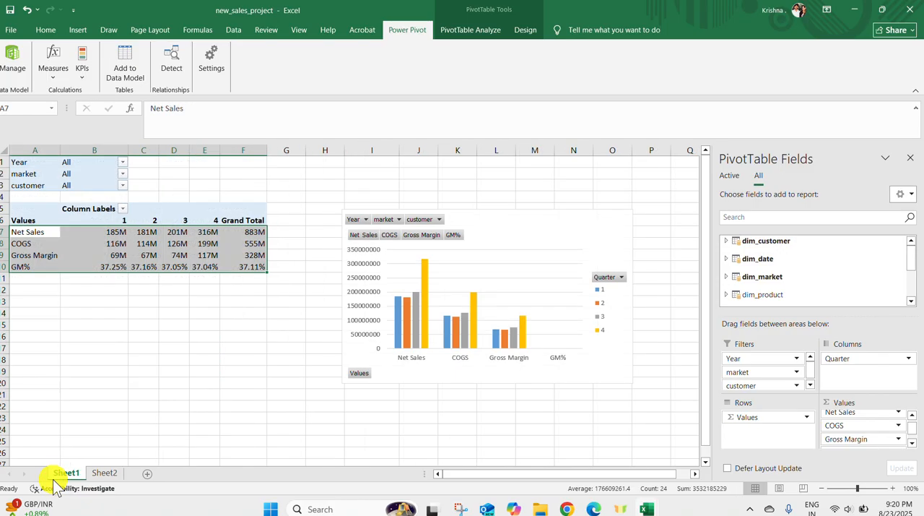
{"action": "left_click", "coordinate": [256, 232]}
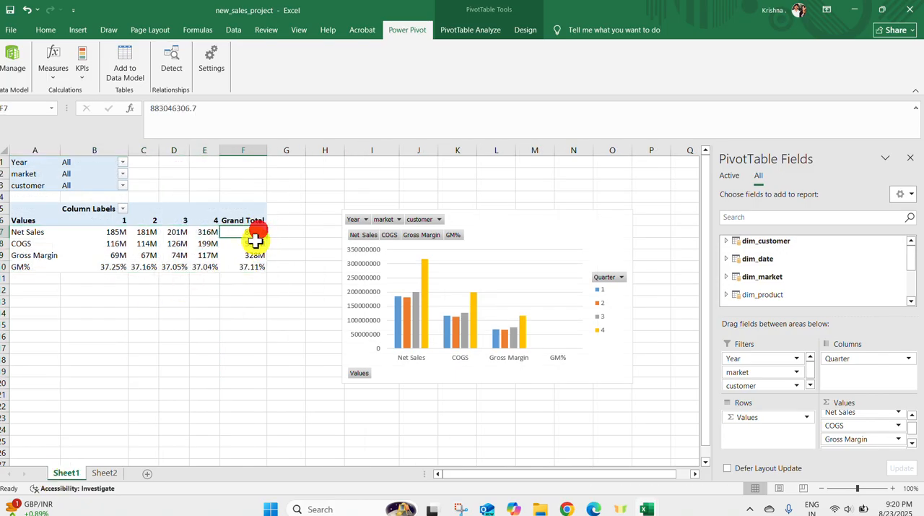
{"action": "left_click", "coordinate": [103, 473]}
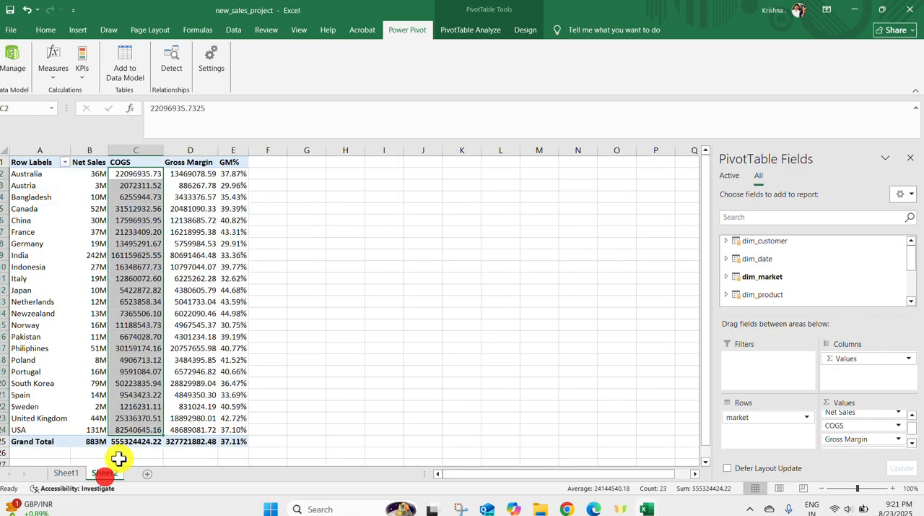
Apply the custom number format 0,,"M" to the COGS values in the Sheet2 PivotTable
{"action": "left_click", "coordinate": [858, 424]}
{"action": "left_click", "coordinate": [848, 355]}
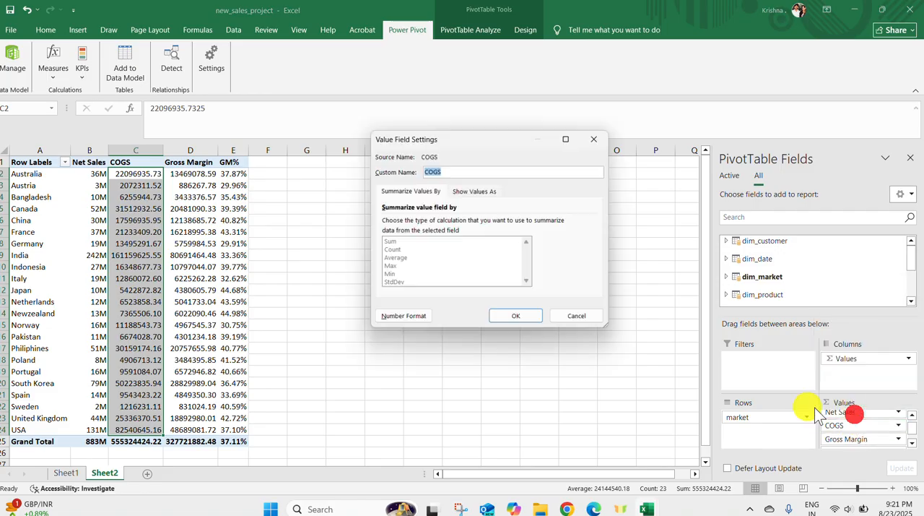
{"action": "left_click", "coordinate": [401, 317]}
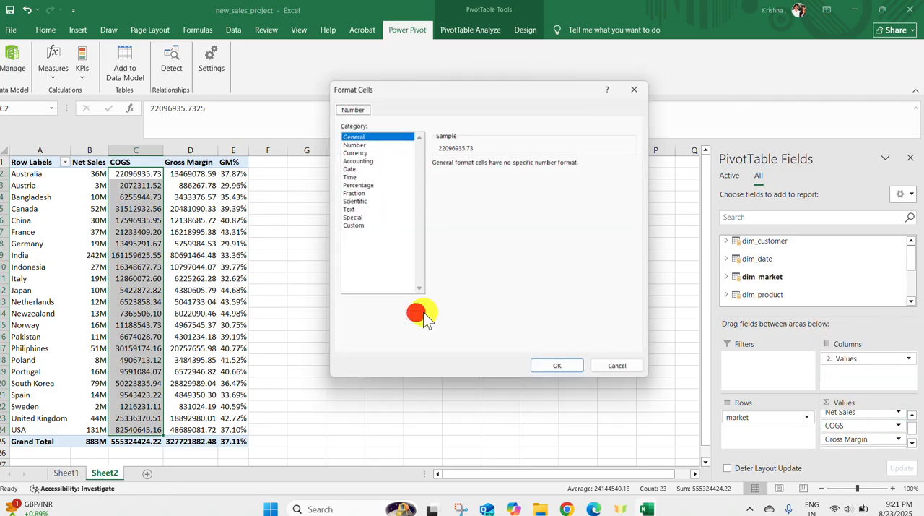
{"action": "left_click", "coordinate": [352, 225]}
{"action": "left_click_drag", "start_coordinate": [634, 199], "coordinate": [634, 258]}
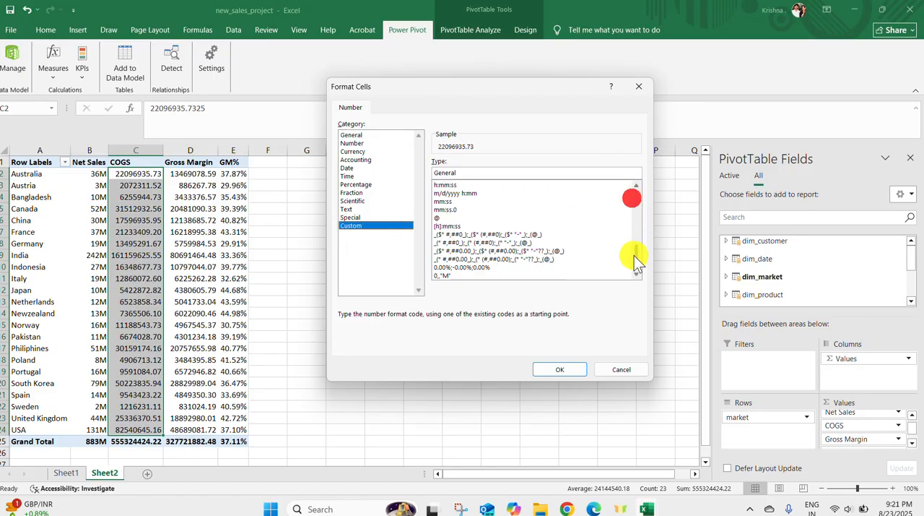
{"action": "left_click", "coordinate": [505, 276]}
{"action": "left_click", "coordinate": [563, 367]}
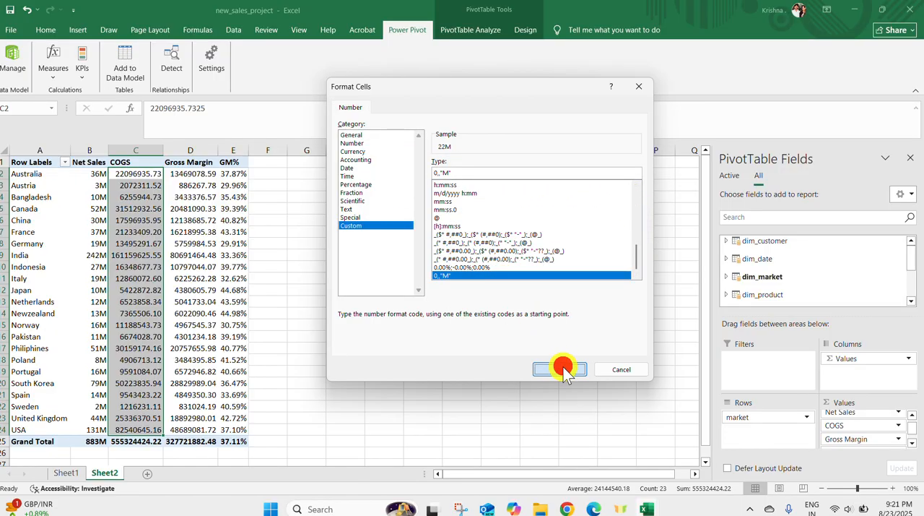
{"action": "left_click", "coordinate": [520, 317]}
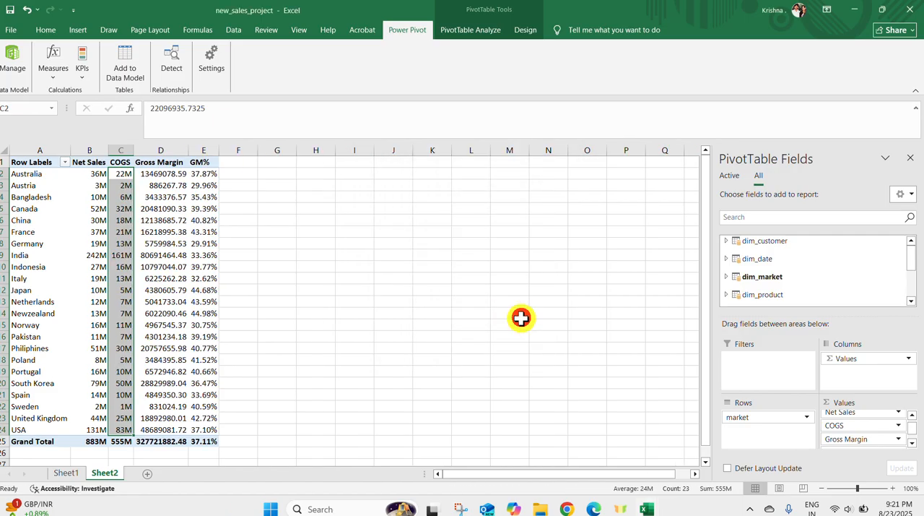
Apply the custom number format 0,,"M" to the Gross Margin values in the Sheet2 PivotTable
{"action": "left_click", "coordinate": [888, 438]}
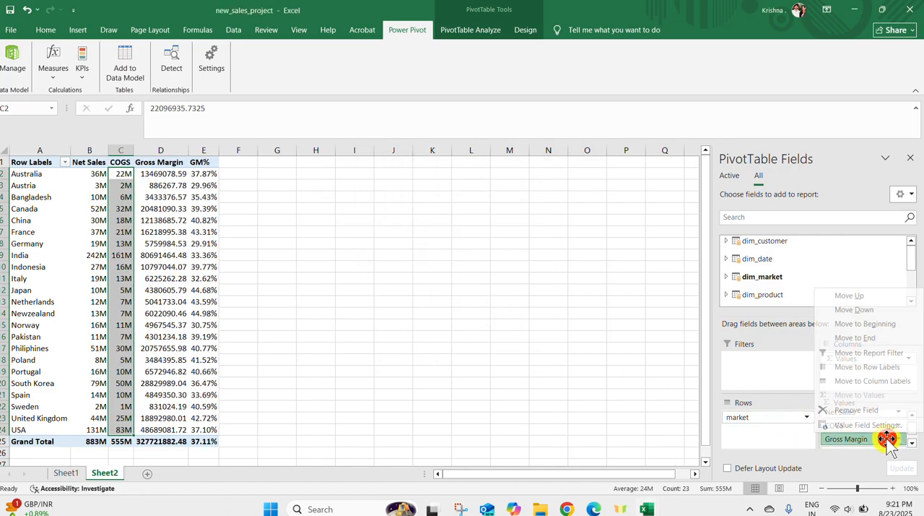
{"action": "left_click", "coordinate": [886, 426]}
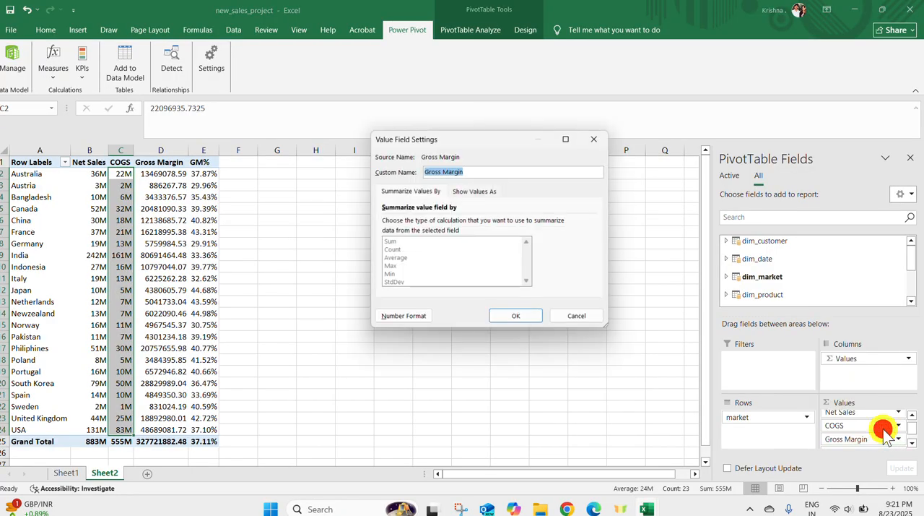
{"action": "left_click", "coordinate": [394, 318]}
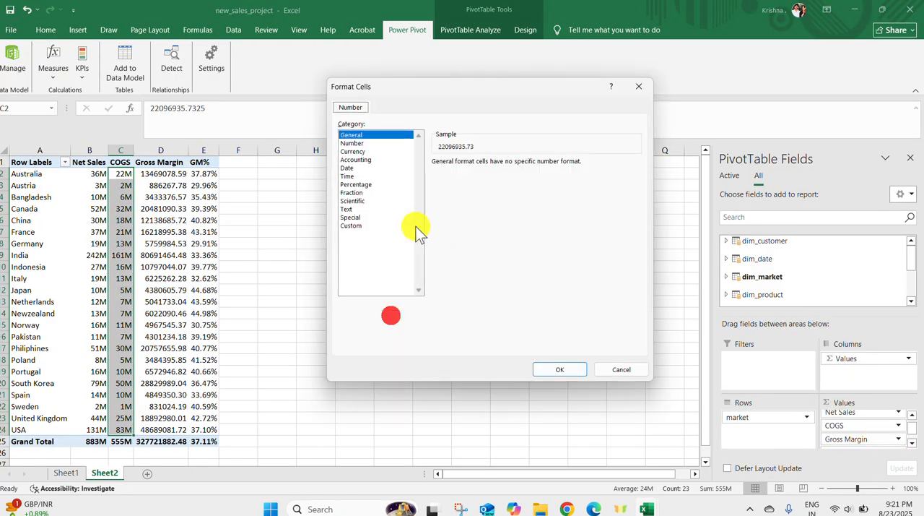
{"action": "left_click", "coordinate": [353, 224]}
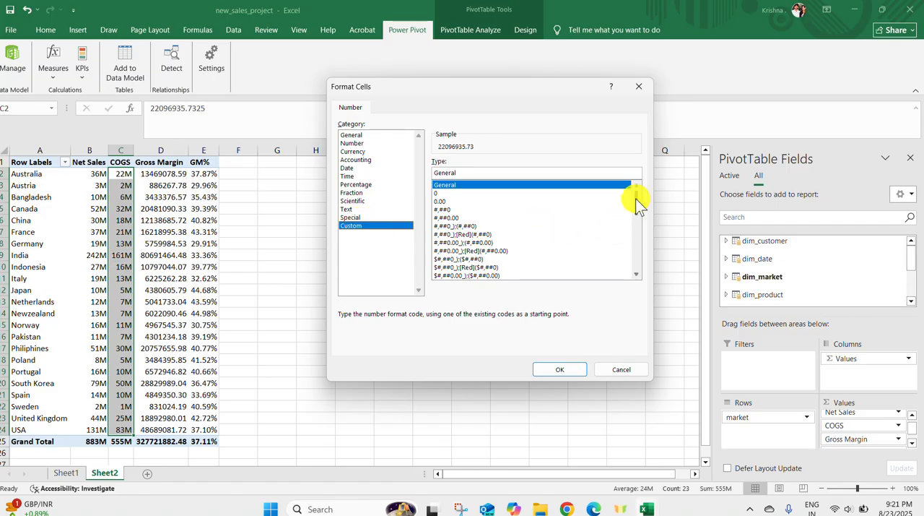
{"action": "left_click_drag", "start_coordinate": [635, 198], "coordinate": [643, 260]}
{"action": "left_click", "coordinate": [459, 274]}
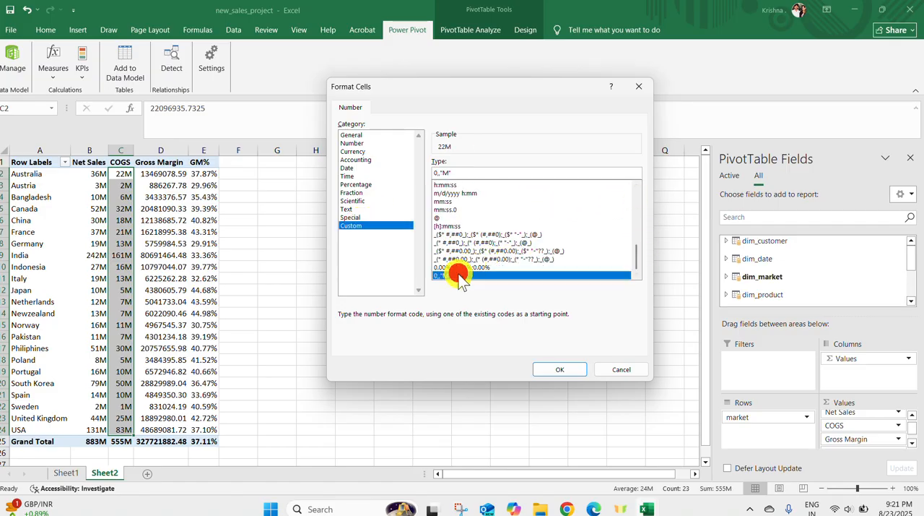
{"action": "left_click", "coordinate": [567, 370]}
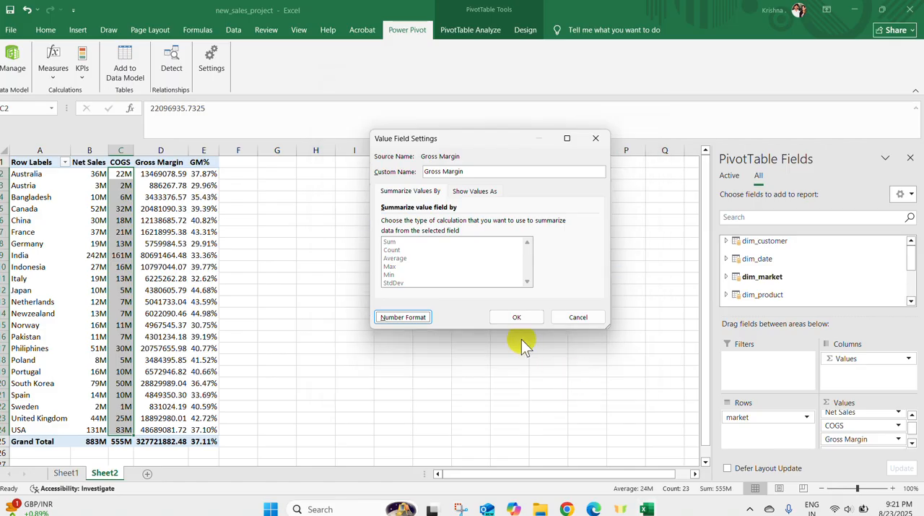
{"action": "left_click", "coordinate": [510, 315]}
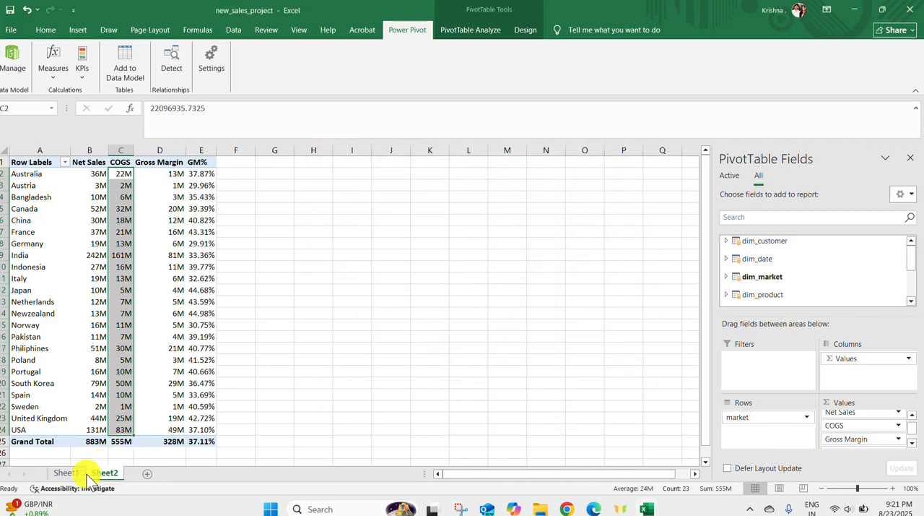
Compare the Grand Total row on Sheet2 with the Grand Total column on Sheet1
{"action": "left_click", "coordinate": [67, 473]}
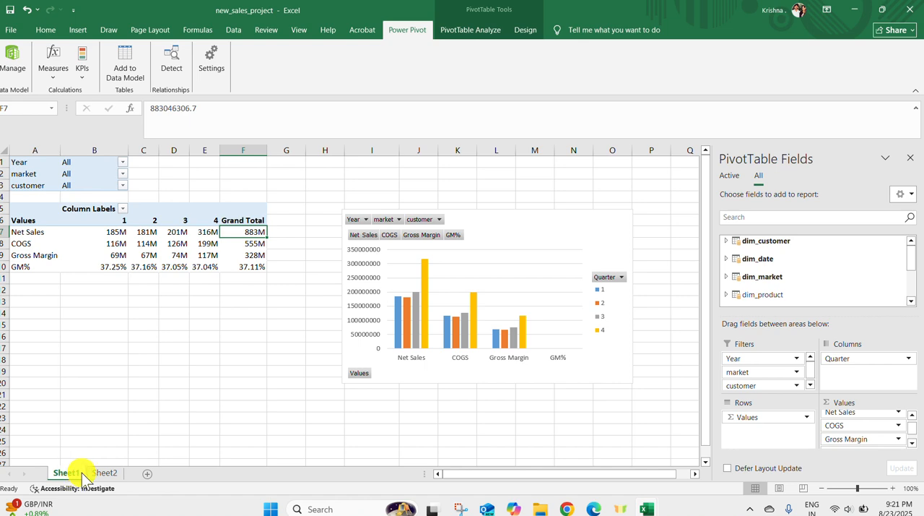
{"action": "left_click", "coordinate": [81, 474]}
{"action": "left_click_drag", "start_coordinate": [96, 441], "coordinate": [162, 437]}
{"action": "left_click", "coordinate": [67, 473]}
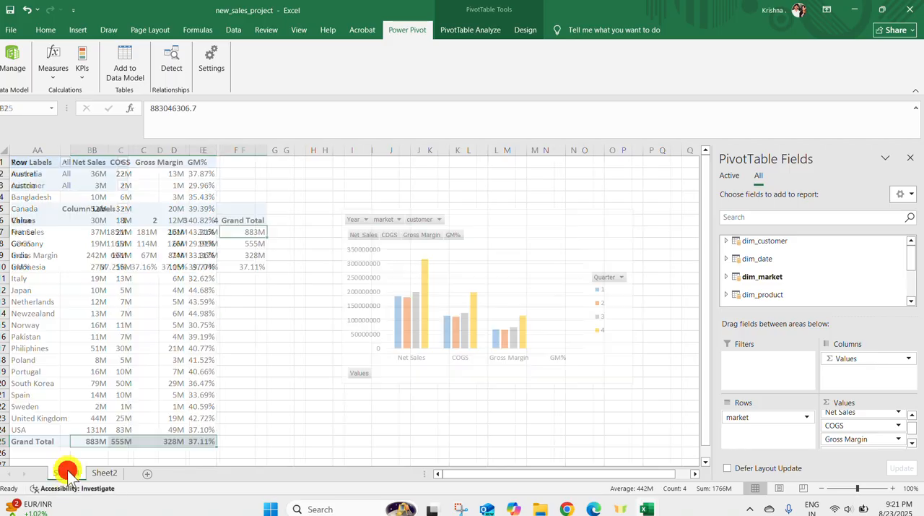
{"action": "left_click_drag", "start_coordinate": [249, 231], "coordinate": [249, 265]}
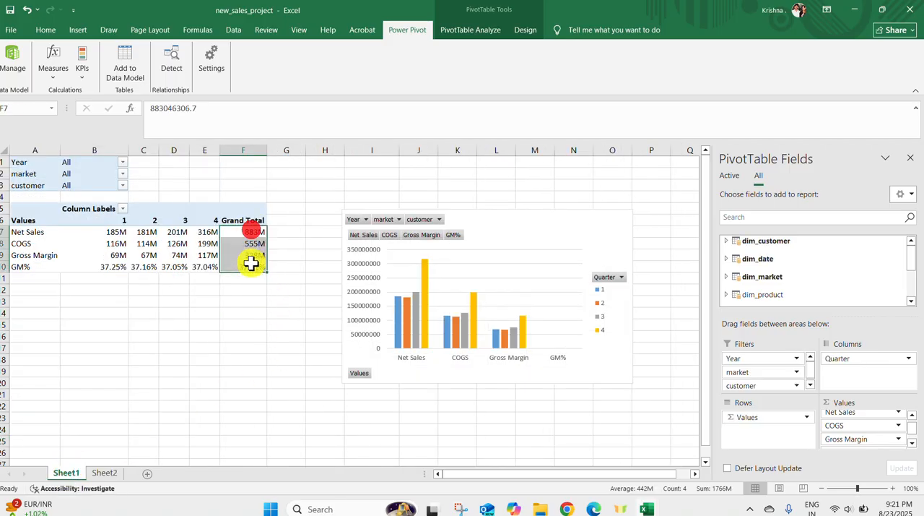
{"action": "left_click", "coordinate": [112, 475]}
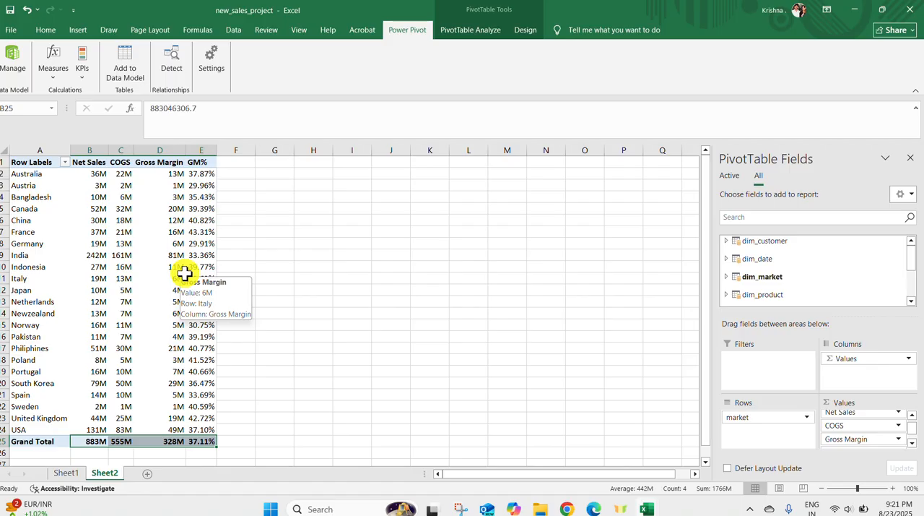
In the Sales_Project workbook, move the Year slicer slightly within Countries Sales, filter the report to 2021, and return to new_sales_project
{"action": "left_click", "coordinate": [650, 509]}
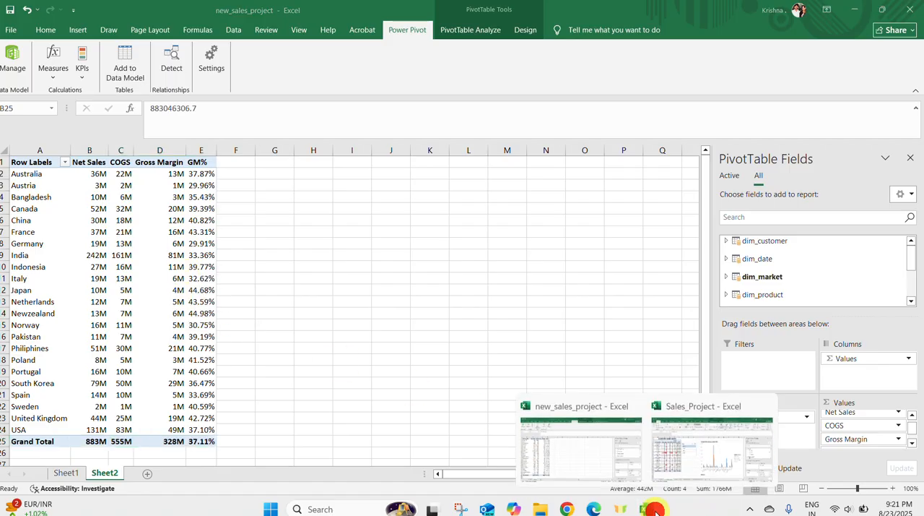
{"action": "left_click", "coordinate": [706, 477]}
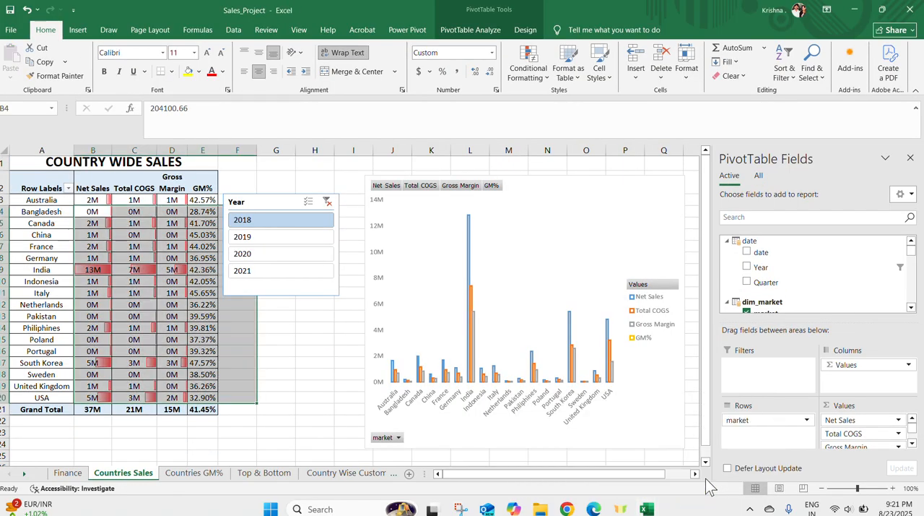
{"action": "mouse_move", "coordinate": [265, 198]}
{"action": "left_mouse_down"}
{"action": "mouse_move", "coordinate": [272, 231]}
{"action": "mouse_move", "coordinate": [271, 212]}
{"action": "left_mouse_up"}
{"action": "left_click", "coordinate": [269, 251]}
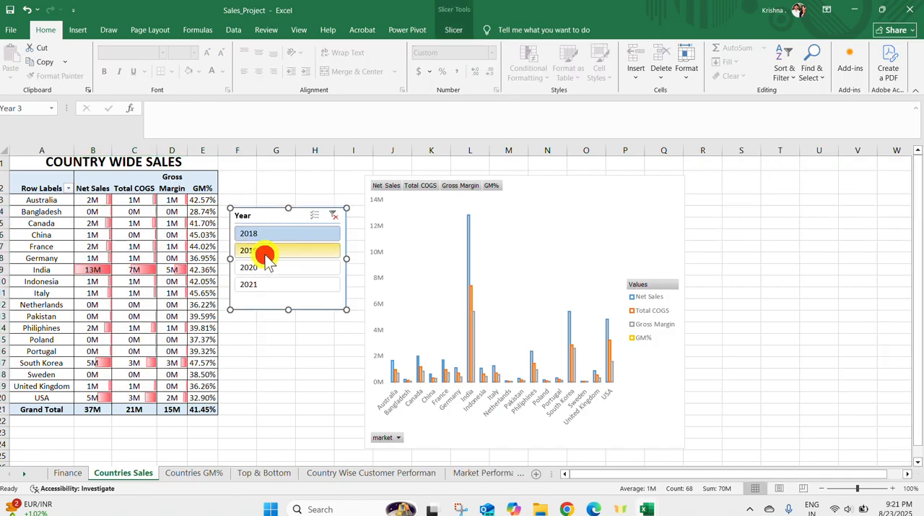
{"action": "left_click", "coordinate": [278, 283]}
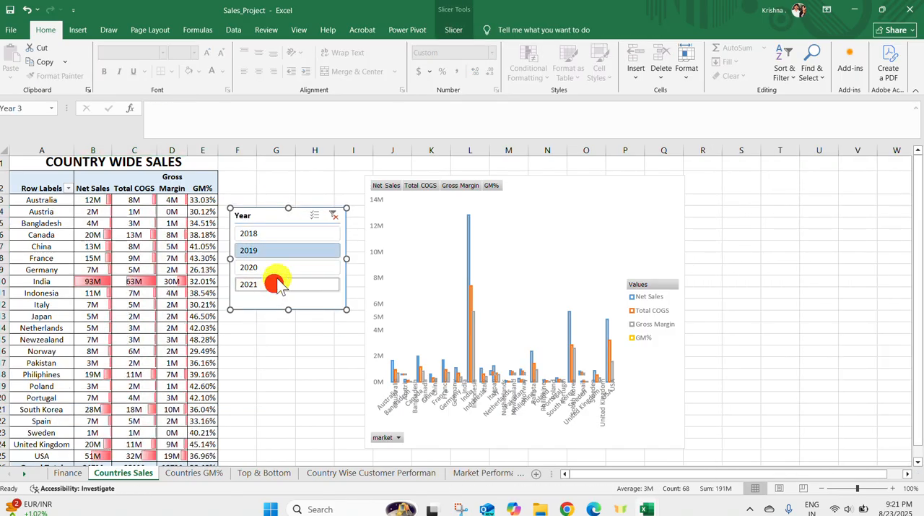
{"action": "left_click", "coordinate": [647, 509]}
{"action": "left_click", "coordinate": [594, 452]}
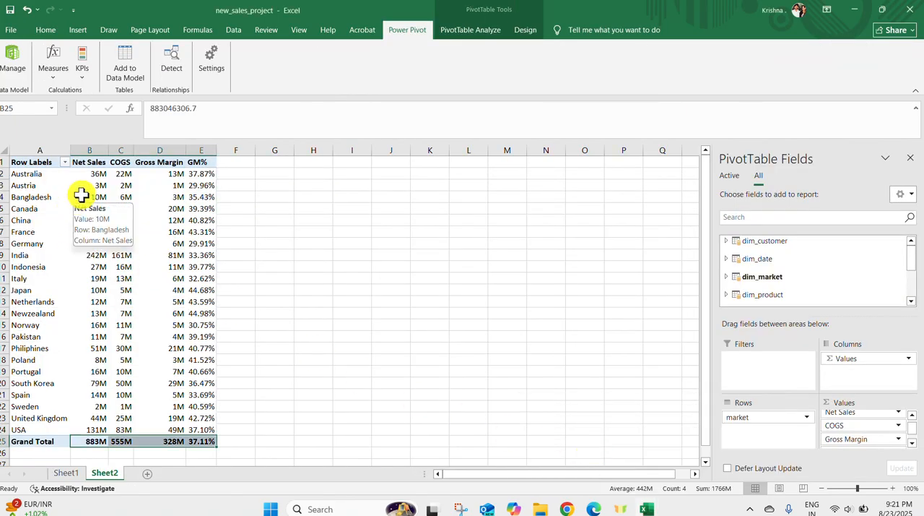
Insert a slicer for the Year field of dim_date for the Sheet2 PivotTable
{"action": "left_click", "coordinate": [45, 30]}
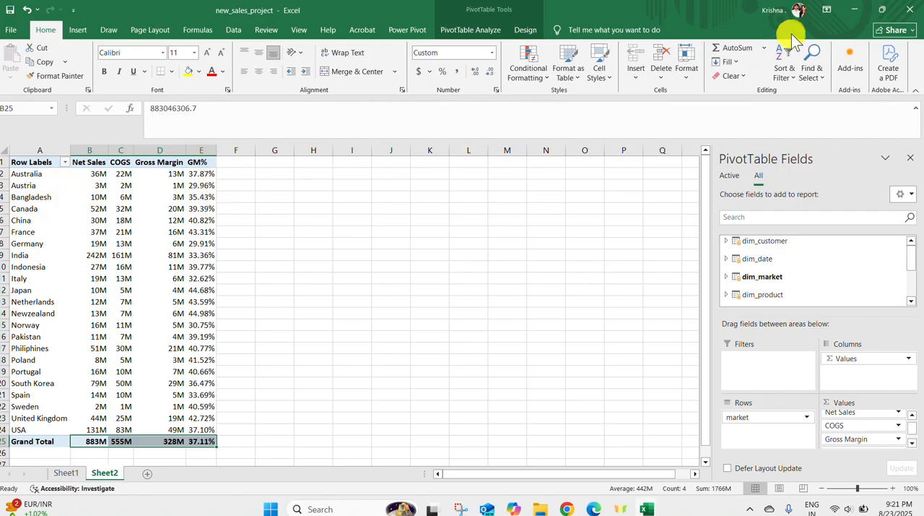
{"action": "left_click", "coordinate": [79, 29]}
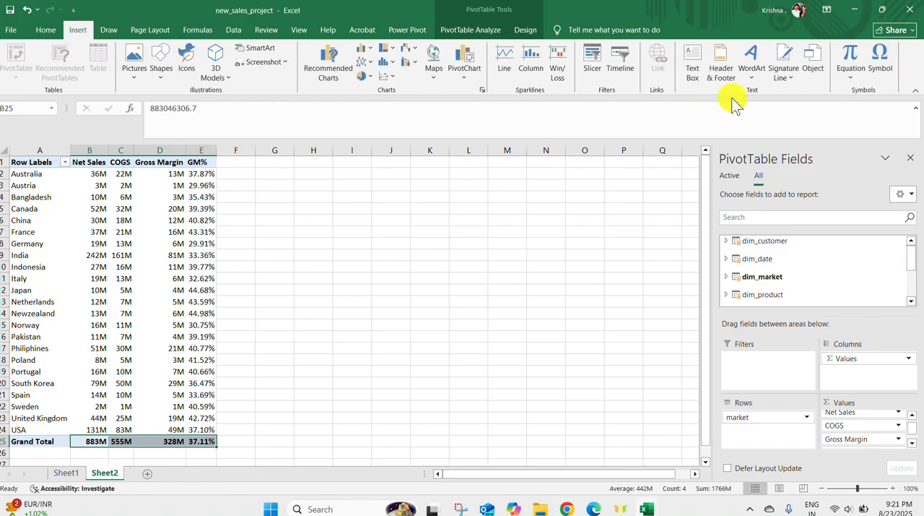
{"action": "left_click", "coordinate": [593, 63]}
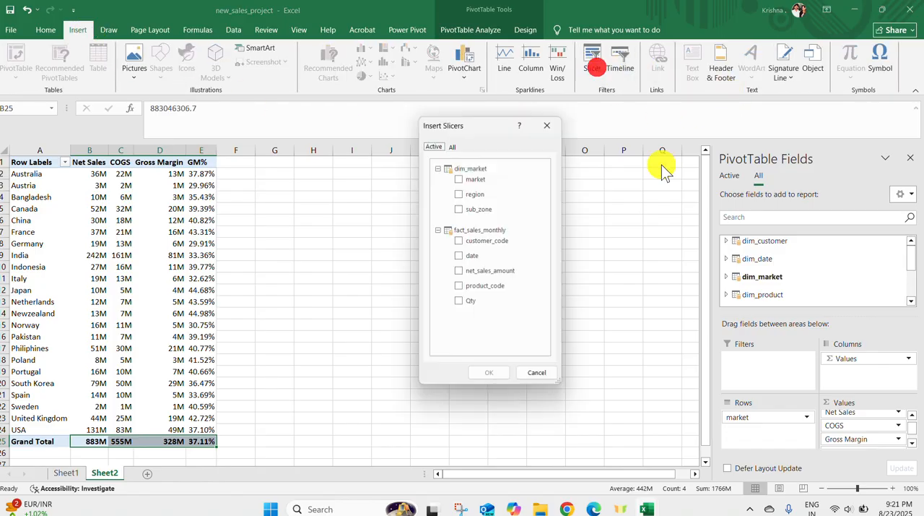
{"action": "left_click", "coordinate": [456, 148]}
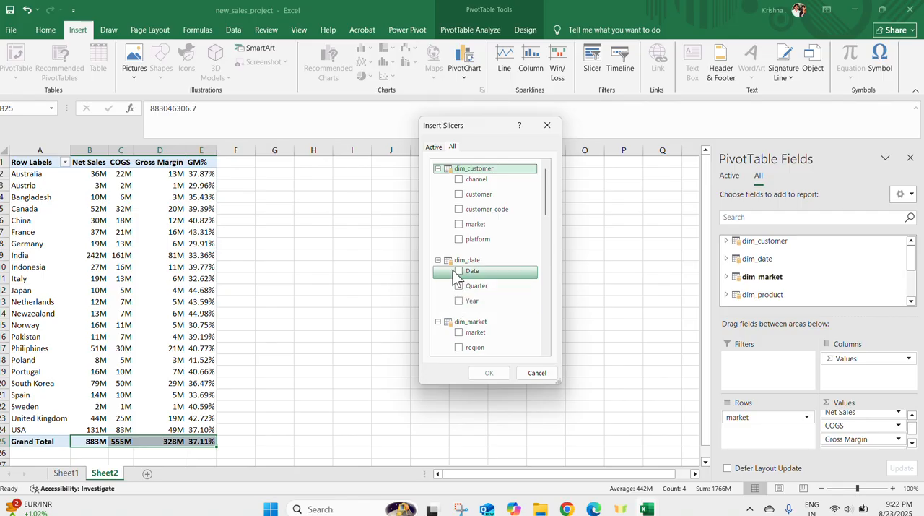
{"action": "left_click", "coordinate": [459, 300]}
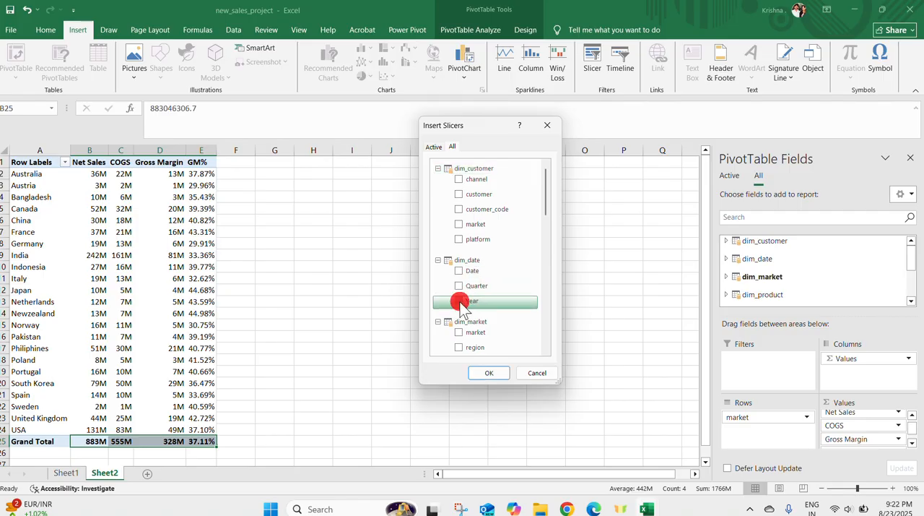
{"action": "left_click", "coordinate": [489, 372]}
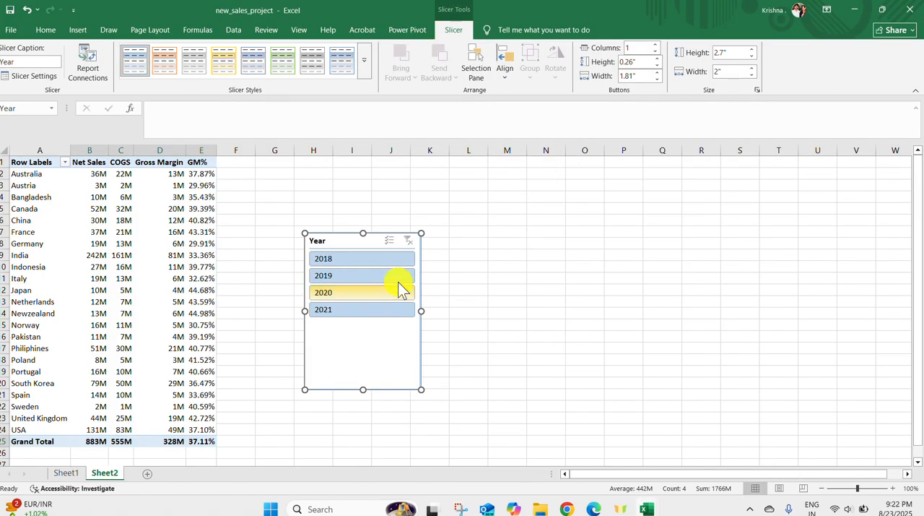
Test the Year slicer by filtering the report to 2018, 2019, 2020 and 2021 in turn, ending on 2020
{"action": "left_click", "coordinate": [374, 263]}
{"action": "left_click", "coordinate": [373, 276]}
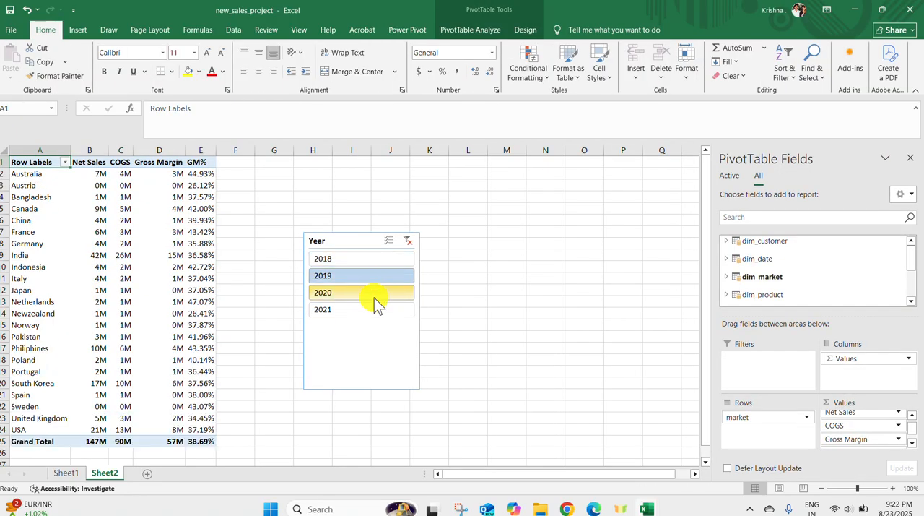
{"action": "left_click", "coordinate": [373, 294]}
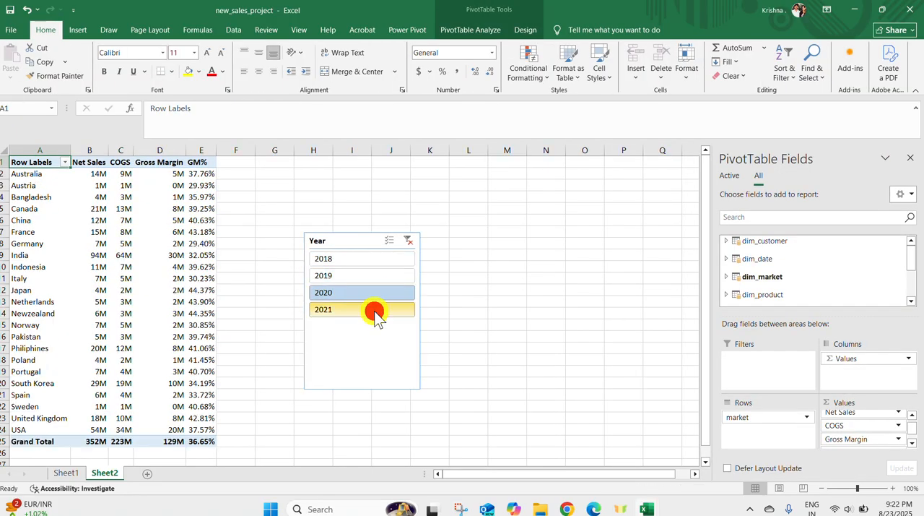
{"action": "left_click", "coordinate": [374, 311]}
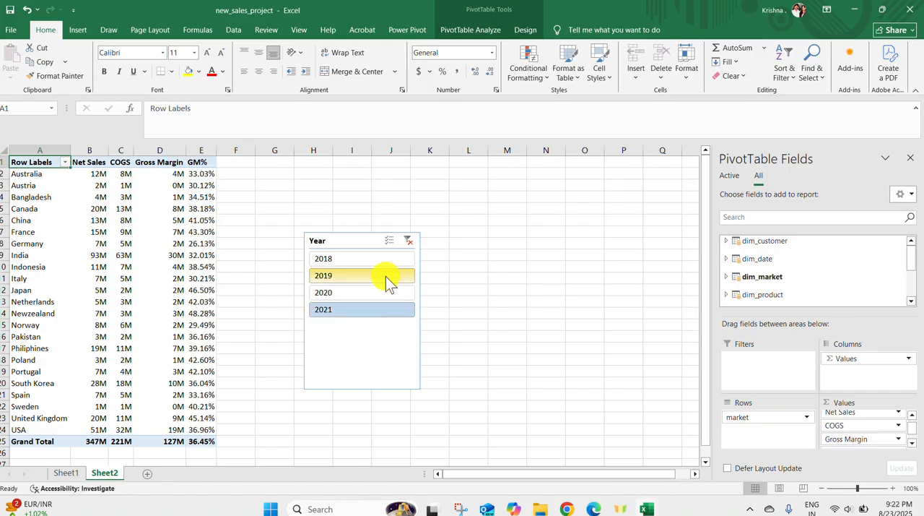
{"action": "left_click", "coordinate": [378, 291]}
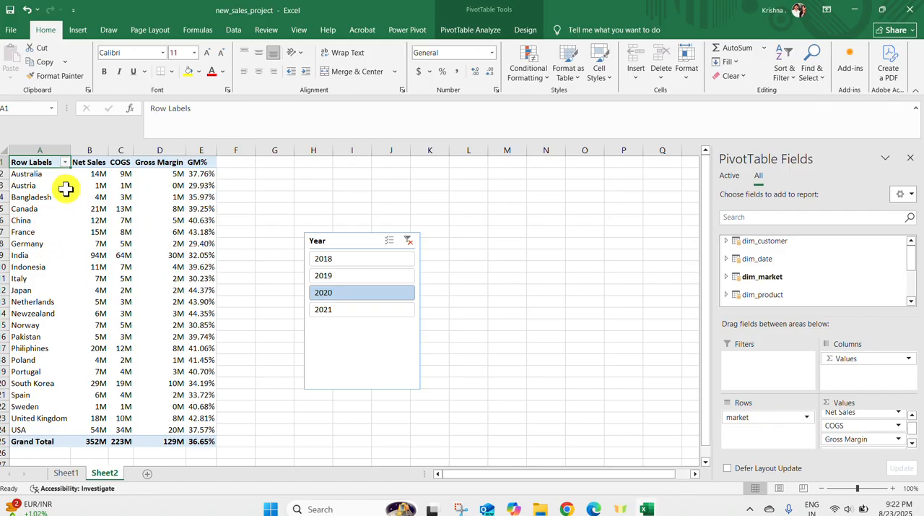
Apply green solid-fill data bars to the PivotTable's country rows, A2:E24, leaving out the Grand Total
{"action": "left_click_drag", "start_coordinate": [40, 175], "coordinate": [207, 431]}
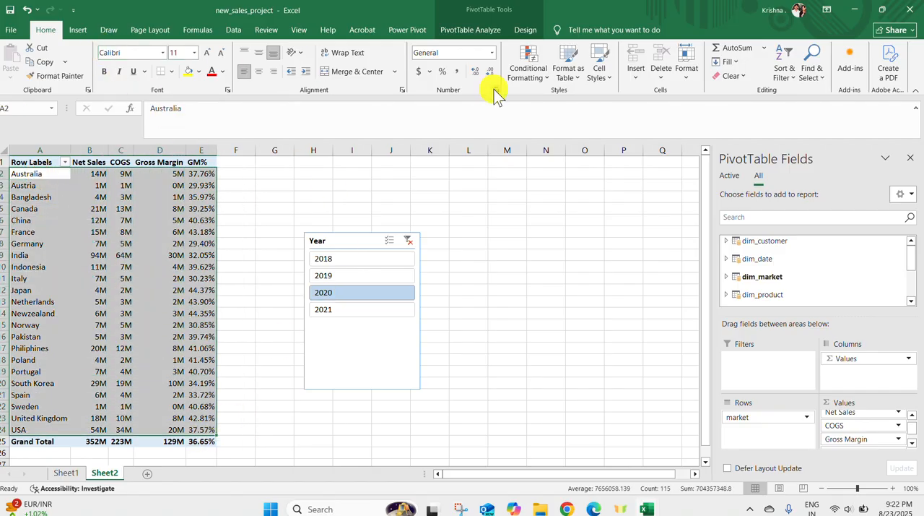
{"action": "left_click", "coordinate": [528, 72]}
{"action": "mouse_move", "coordinate": [556, 144]}
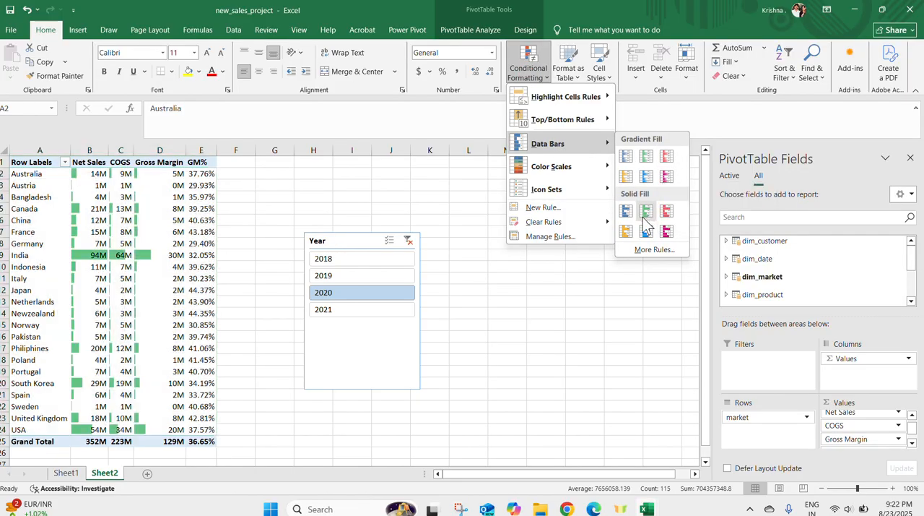
{"action": "left_click", "coordinate": [643, 216]}
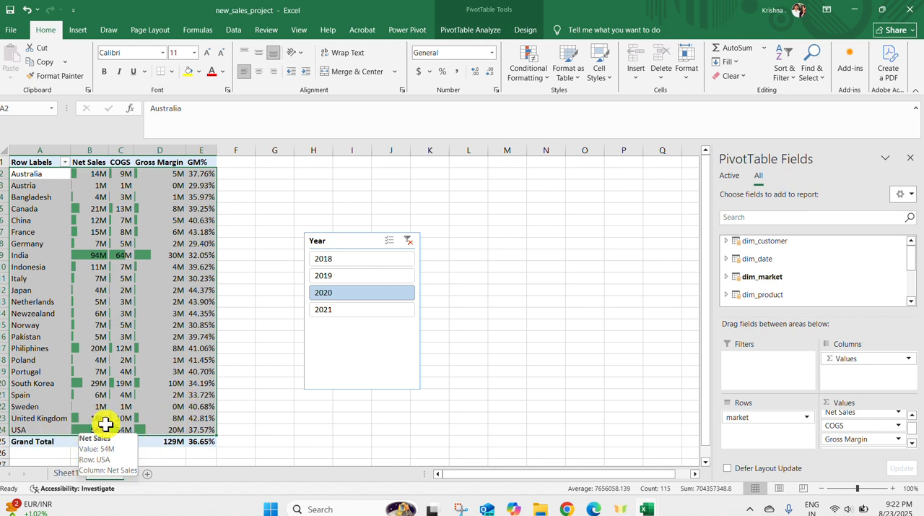
{"action": "left_click_drag", "start_coordinate": [162, 397], "coordinate": [163, 402]}
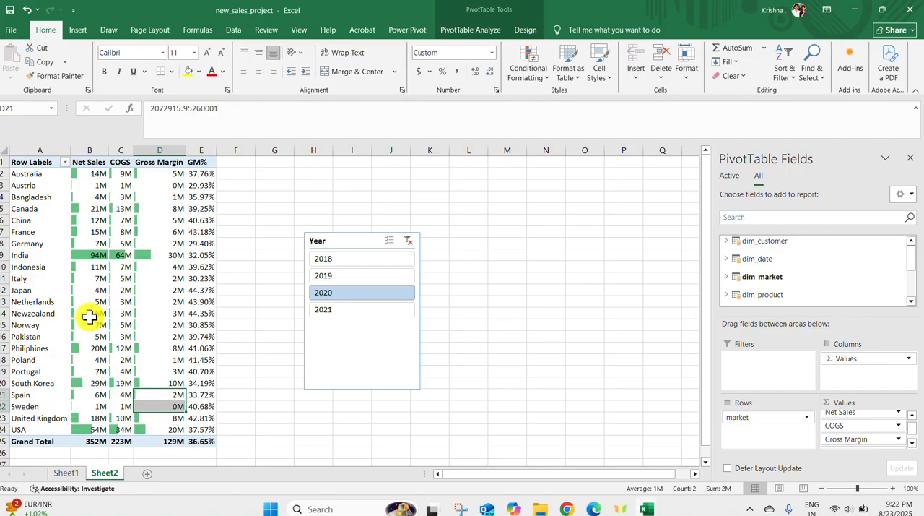
{"action": "mouse_move", "coordinate": [92, 295]}
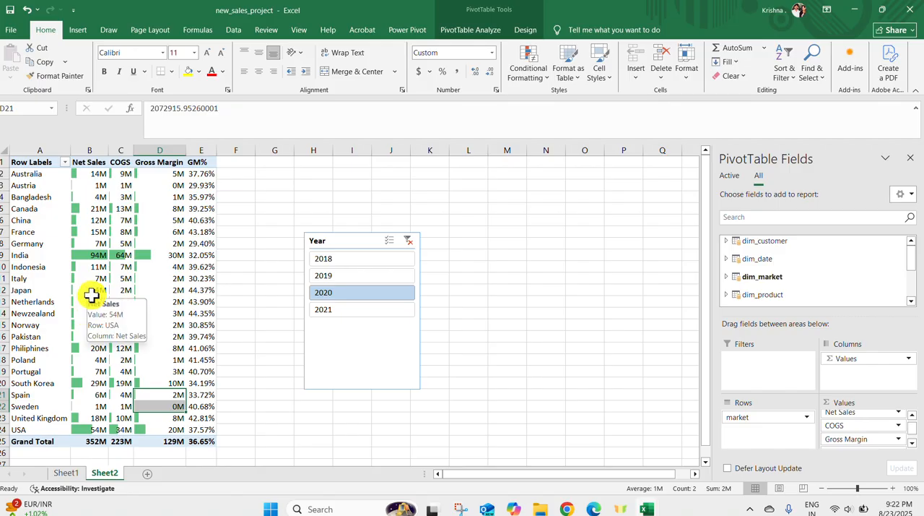
Filter the report by each year from 2018 to 2021 in the slicer, ending on 2021
{"action": "left_click", "coordinate": [327, 259]}
{"action": "left_click", "coordinate": [344, 275]}
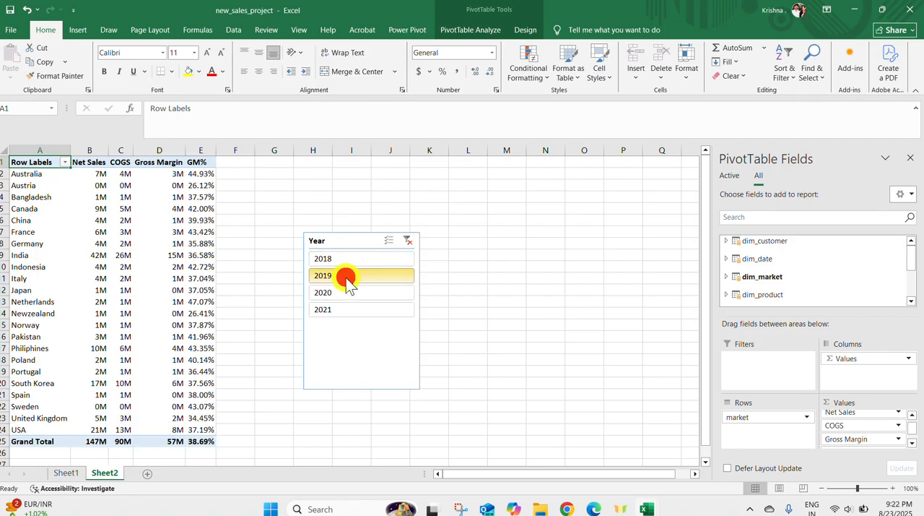
{"action": "left_click", "coordinate": [345, 293]}
{"action": "left_click", "coordinate": [344, 311]}
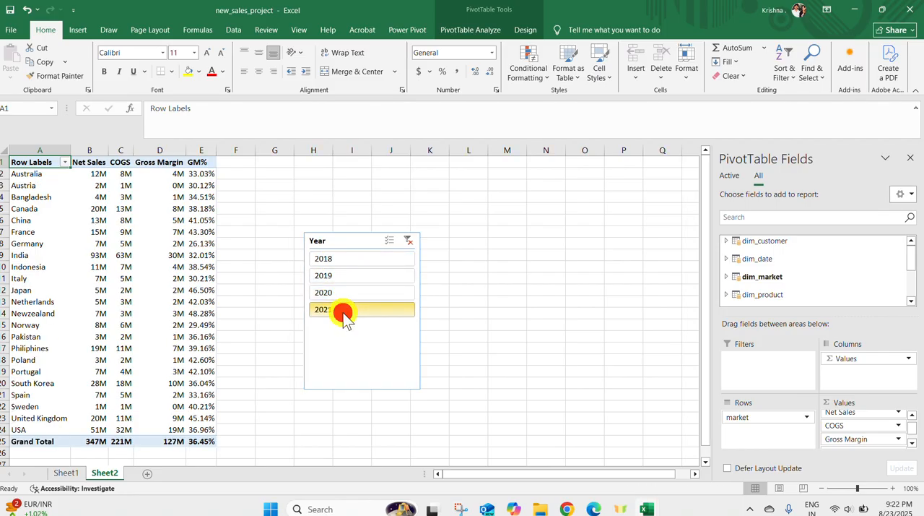
Apply light blue gradient-fill data bars to the country rows A2:E24 of the 2021 report
{"action": "left_click", "coordinate": [46, 175]}
{"action": "left_click_drag", "start_coordinate": [46, 175], "coordinate": [216, 429]}
{"action": "left_click", "coordinate": [527, 69]}
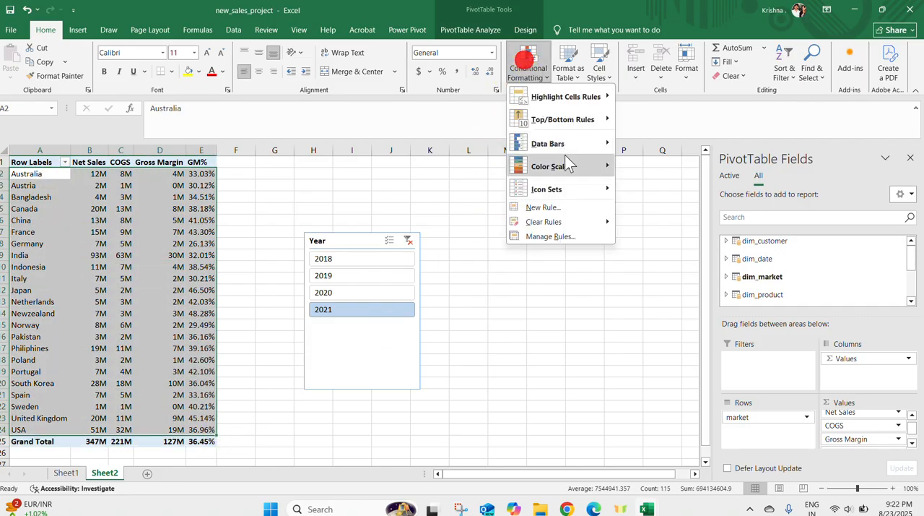
{"action": "mouse_move", "coordinate": [564, 147]}
{"action": "left_click", "coordinate": [646, 175]}
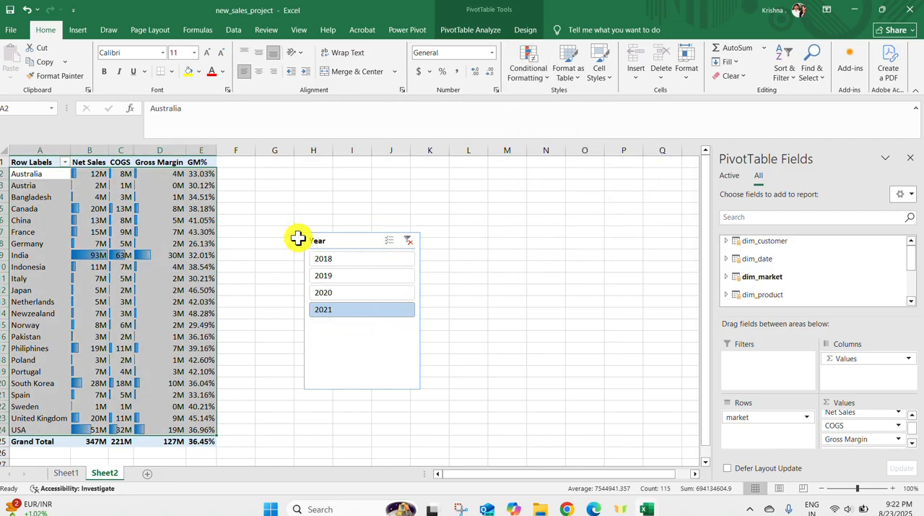
Insert a clustered column PivotChart from the country report and move it away from the table to columns J to Q
{"action": "left_click", "coordinate": [69, 33]}
{"action": "left_click", "coordinate": [471, 60]}
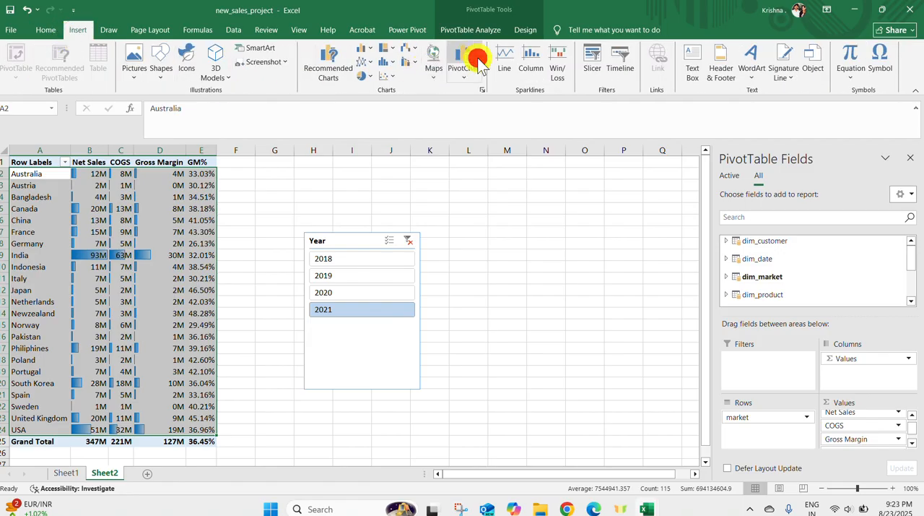
{"action": "left_click", "coordinate": [415, 251]}
{"action": "left_click", "coordinate": [423, 231]}
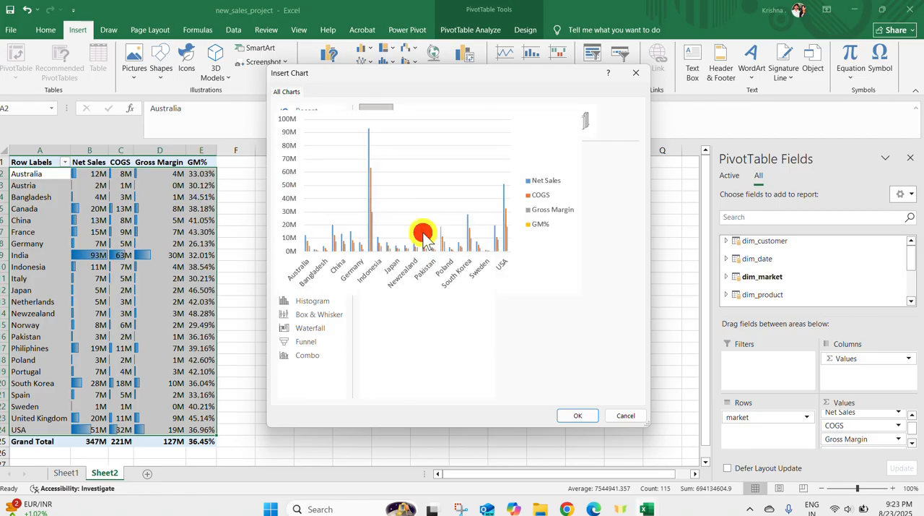
{"action": "left_click", "coordinate": [571, 417]}
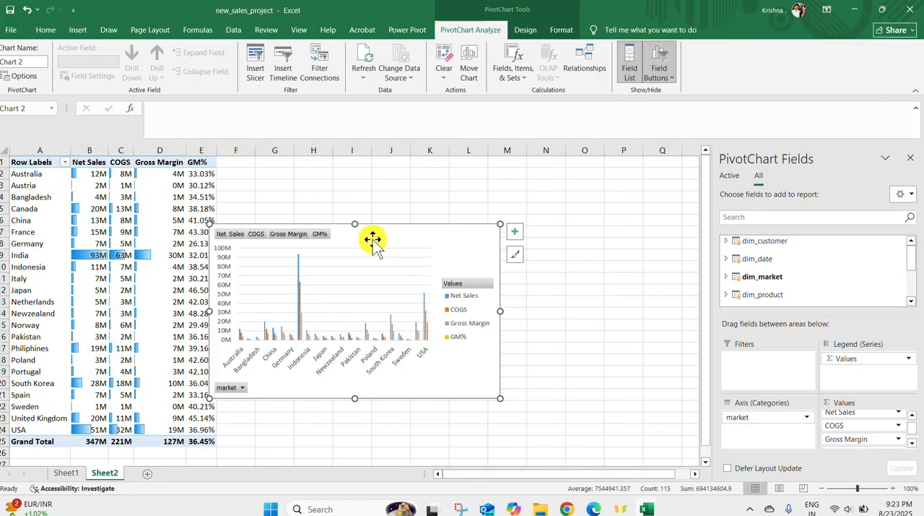
{"action": "left_click_drag", "start_coordinate": [369, 224], "coordinate": [541, 207]}
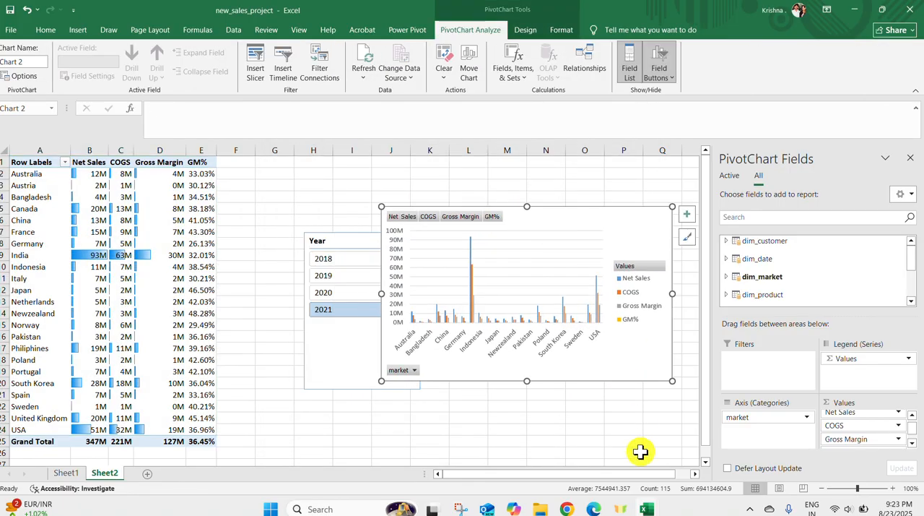
Check the Countries Sales layout in Sales_Project, return to new_sales_project, and place the Year slicer between the PivotTable and the PivotChart
{"action": "left_click", "coordinate": [643, 508]}
{"action": "left_click", "coordinate": [691, 444]}
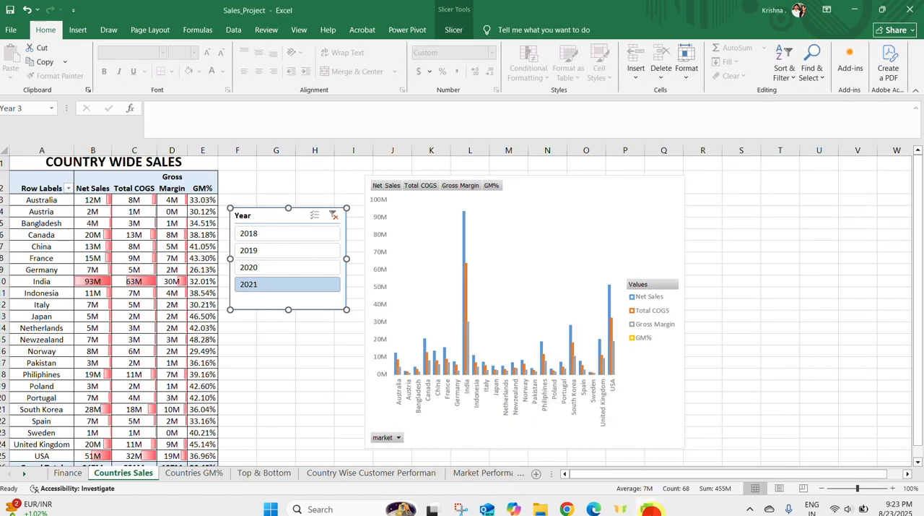
{"action": "left_click", "coordinate": [650, 509]}
{"action": "left_click", "coordinate": [593, 443]}
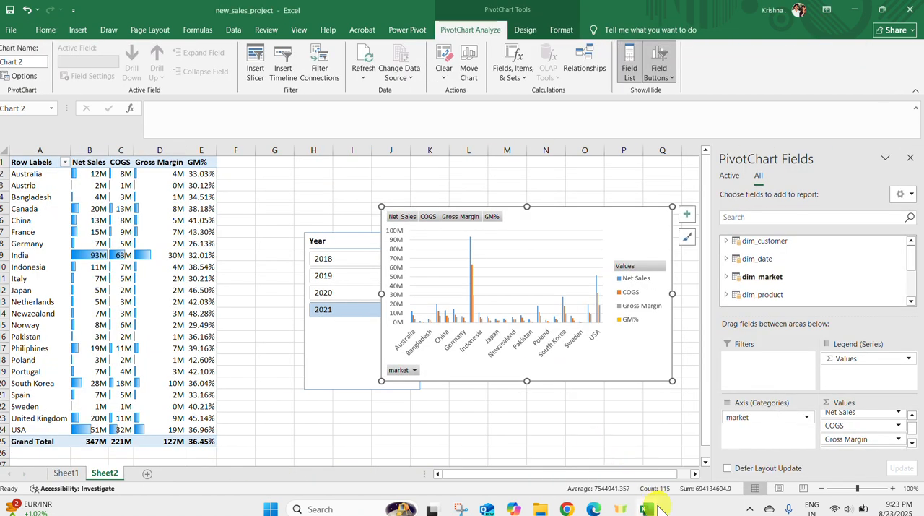
{"action": "left_click", "coordinate": [148, 253]}
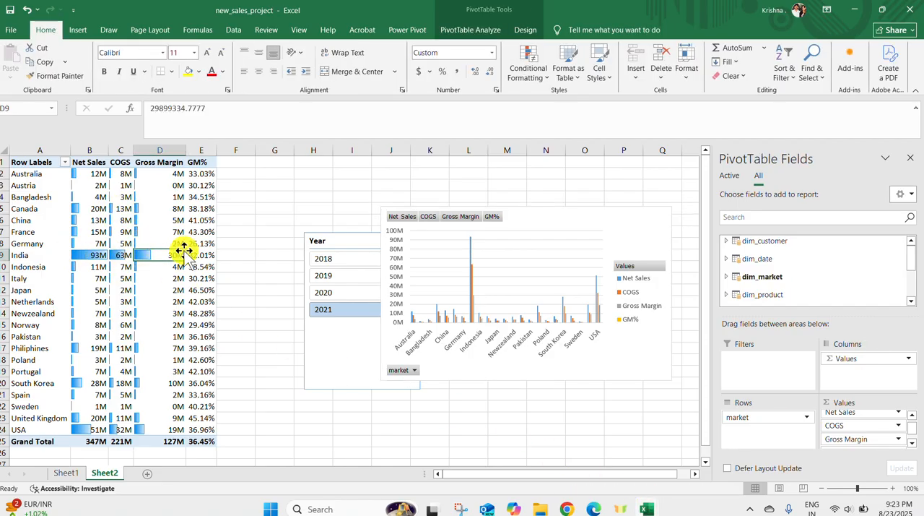
{"action": "left_click_drag", "start_coordinate": [348, 236], "coordinate": [275, 192]}
Filter the report and PivotChart through the years 2018 to 2021, clear the Year filter, and filter to 2020
{"action": "left_click", "coordinate": [276, 222]}
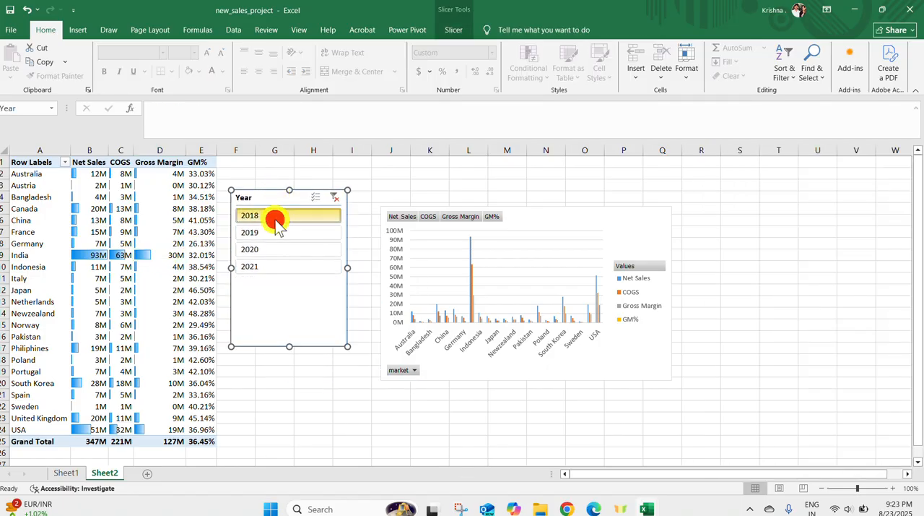
{"action": "left_click", "coordinate": [277, 239]}
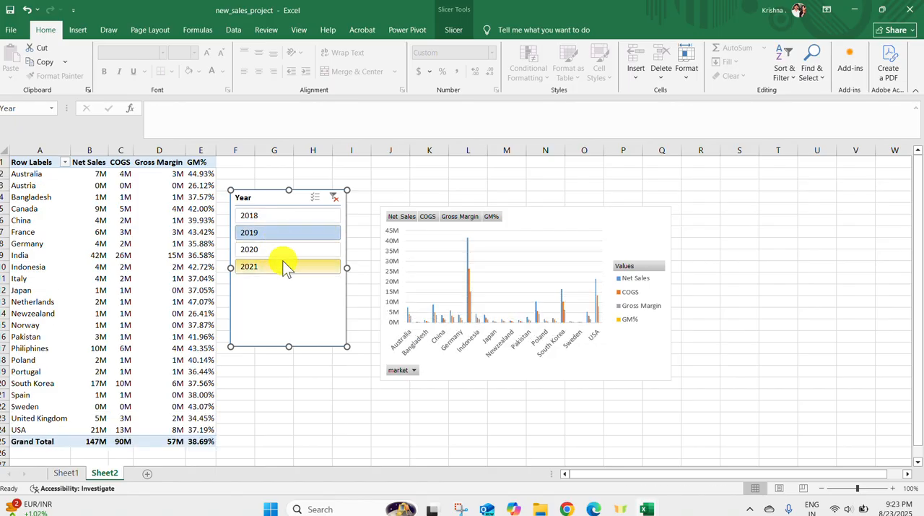
{"action": "left_click", "coordinate": [284, 264]}
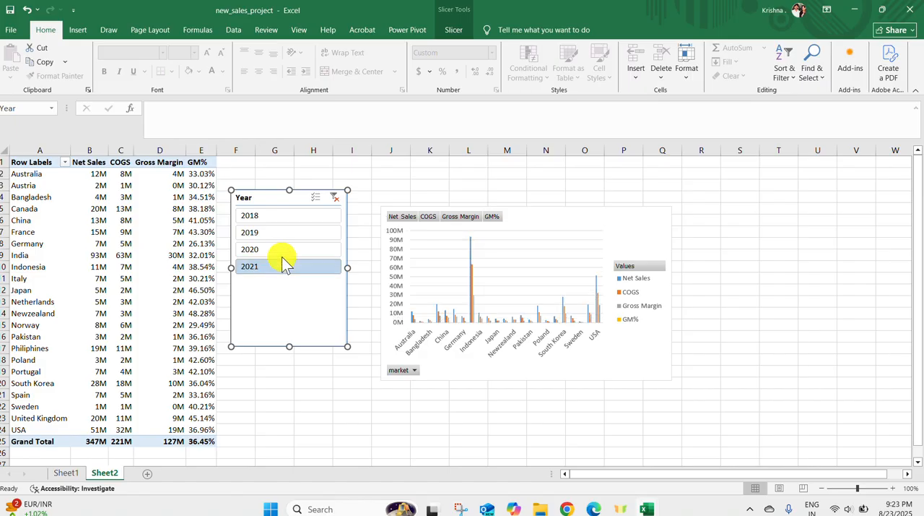
{"action": "left_click", "coordinate": [282, 252]}
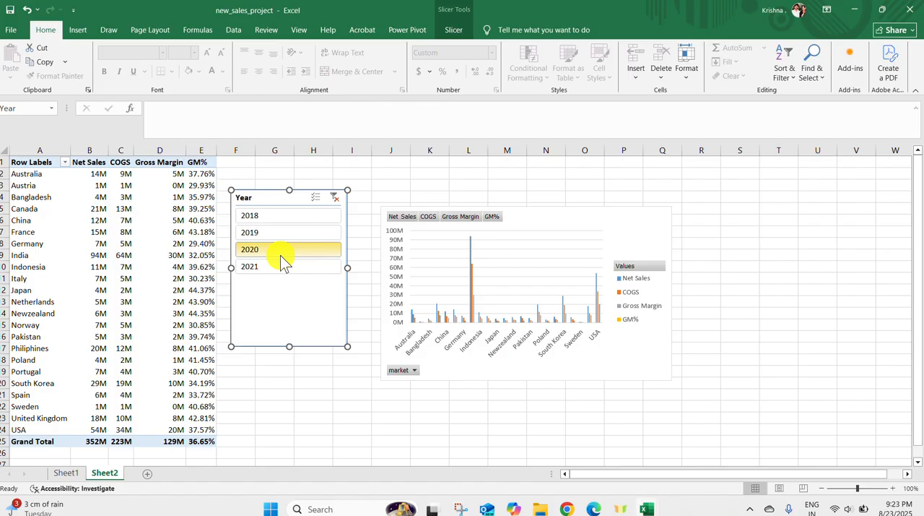
{"action": "left_click", "coordinate": [280, 255]}
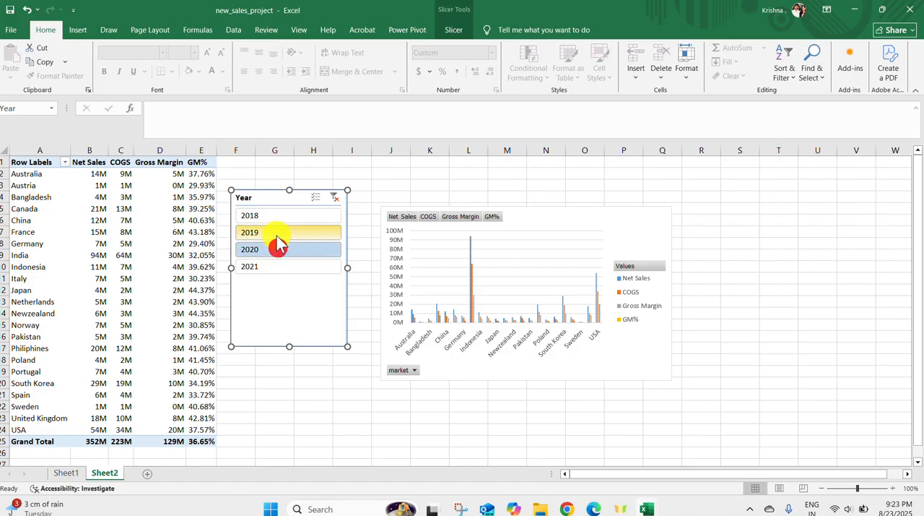
{"action": "left_click", "coordinate": [277, 236]}
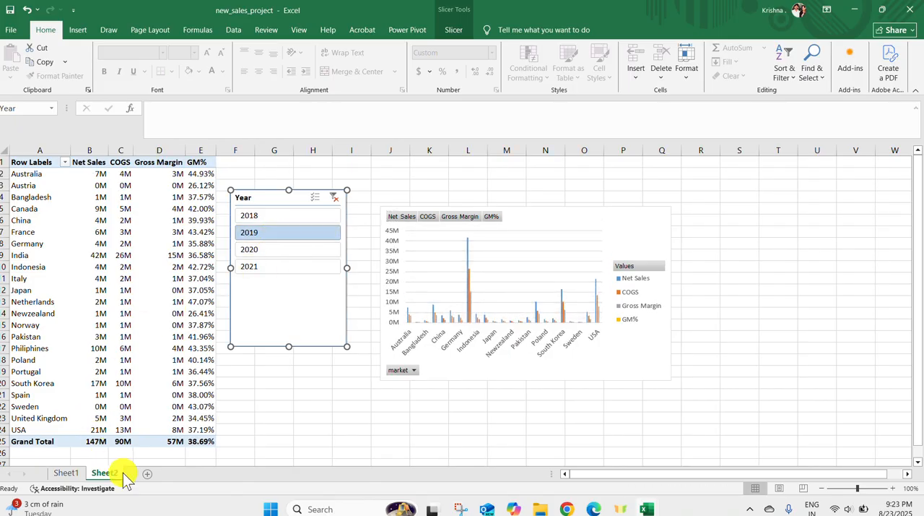
{"action": "left_click", "coordinate": [320, 217]}
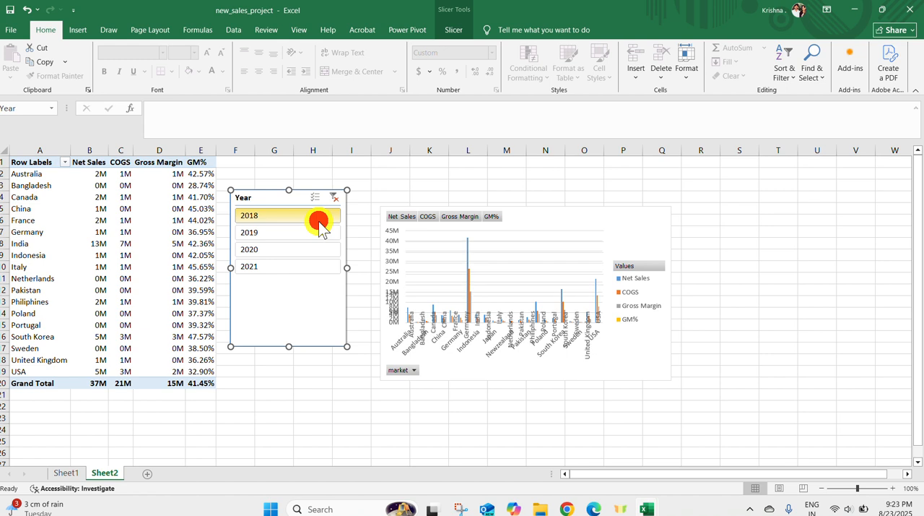
{"action": "left_click", "coordinate": [334, 197]}
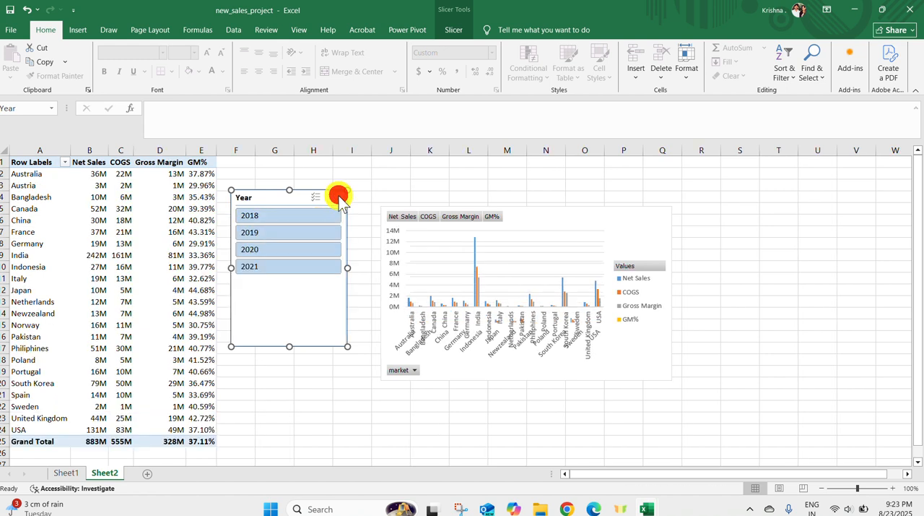
{"action": "left_click", "coordinate": [286, 250]}
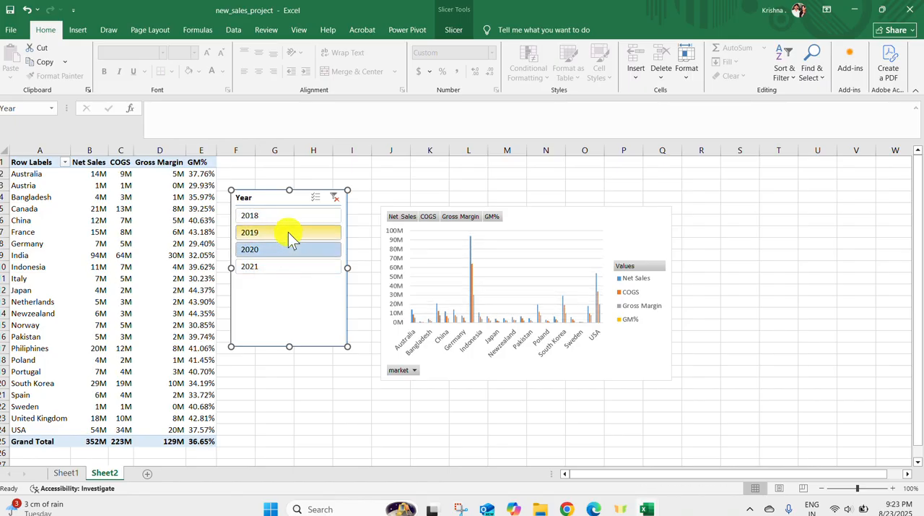
Filter the new country report and its PivotChart by 2019, by 2018, and back to 2020
{"action": "left_click", "coordinate": [288, 232]}
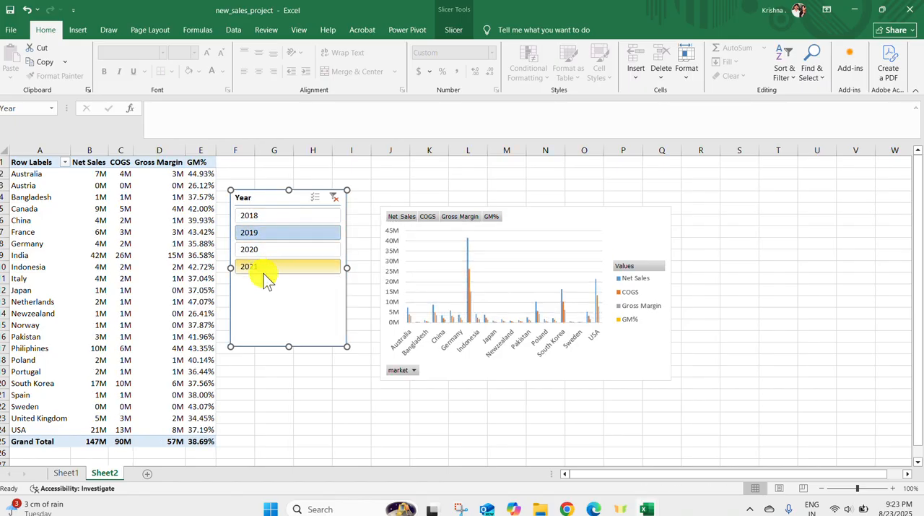
{"action": "left_click", "coordinate": [325, 218]}
{"action": "left_click", "coordinate": [309, 250]}
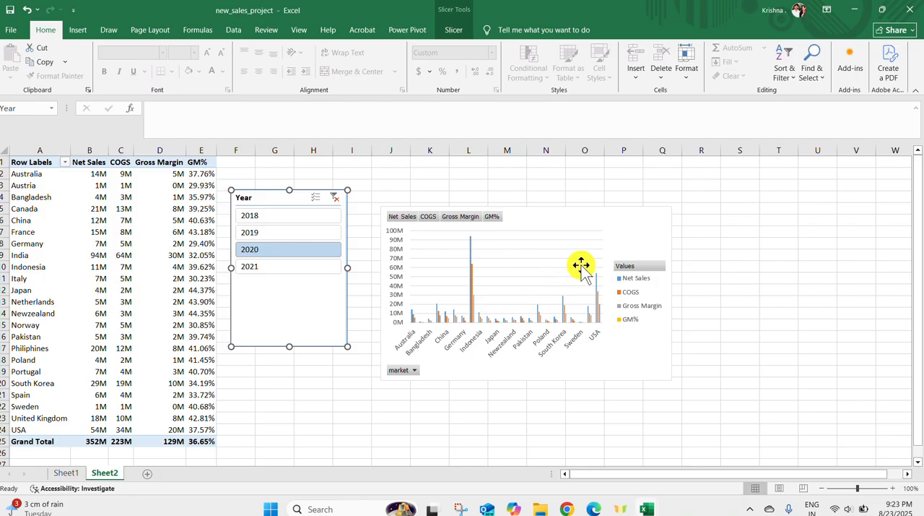
Review the data tables available to the country PivotTable and save the new_sales_project workbook
{"action": "left_click", "coordinate": [123, 257]}
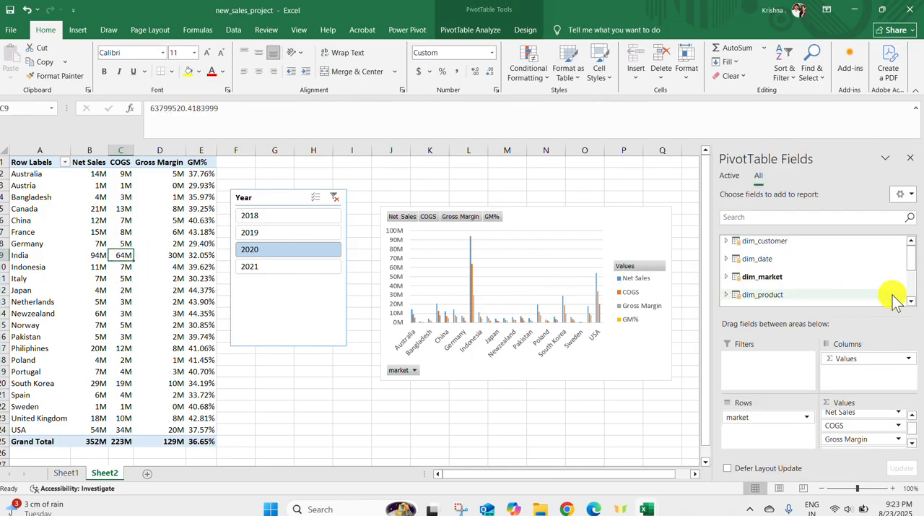
{"action": "scroll", "coordinate": [858, 270], "scroll_direction": "down", "scroll_amount": 2}
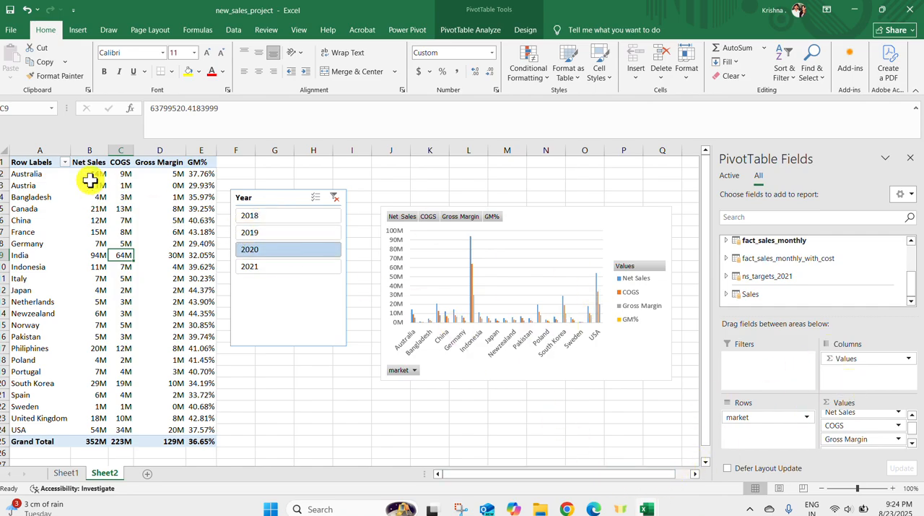
{"action": "left_click", "coordinate": [10, 10]}
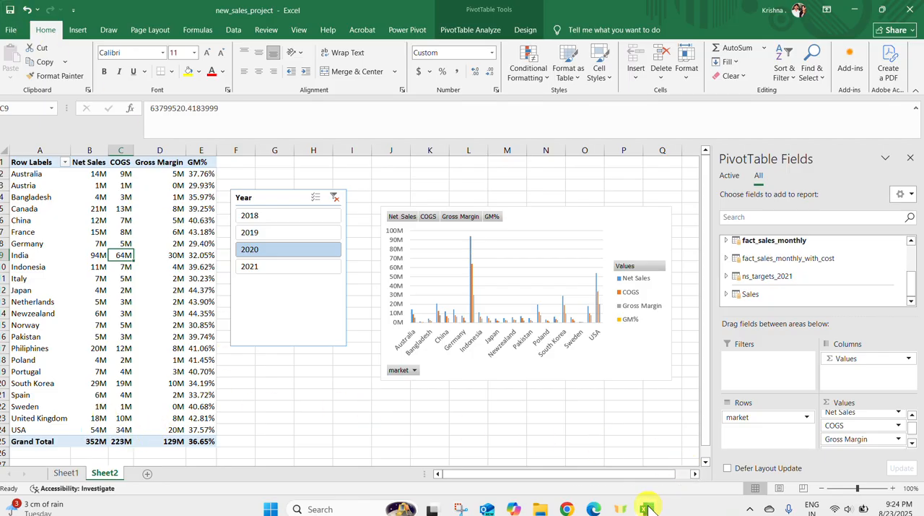
Switch to the Sales_Project workbook and filter the Quarterly Results report on the Finance sheet to the year 2019
{"action": "mouse_move", "coordinate": [647, 509]}
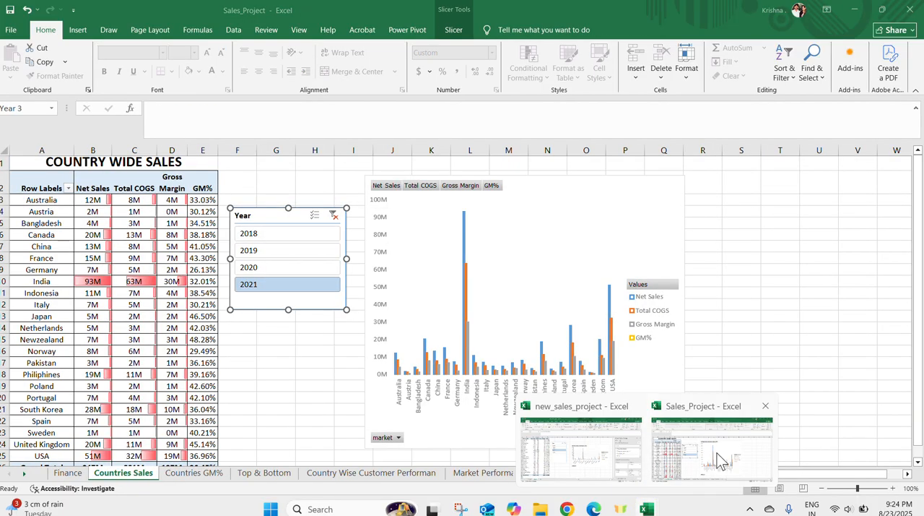
{"action": "left_click", "coordinate": [717, 453]}
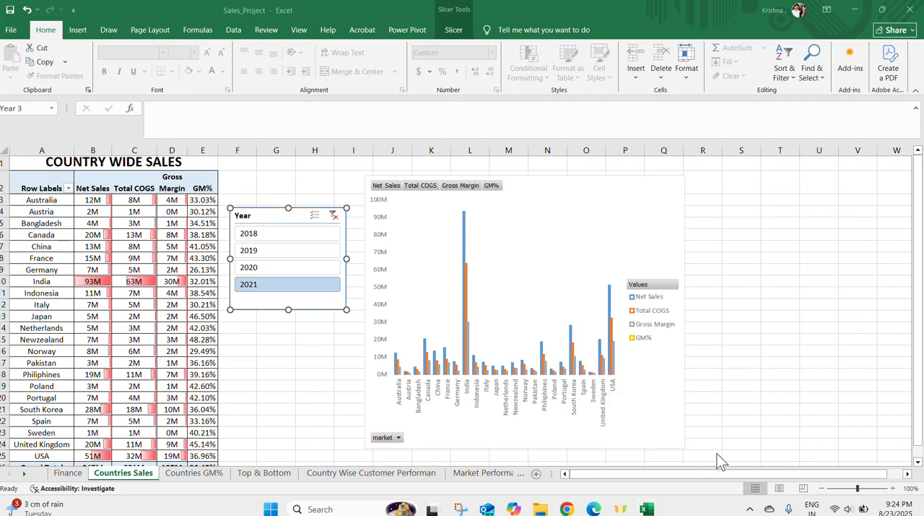
{"action": "left_click", "coordinate": [67, 472]}
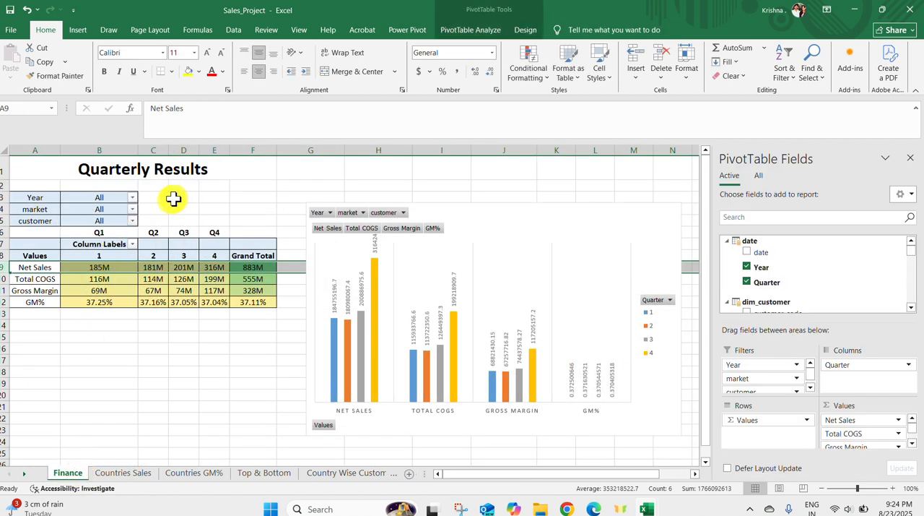
{"action": "left_click", "coordinate": [133, 197]}
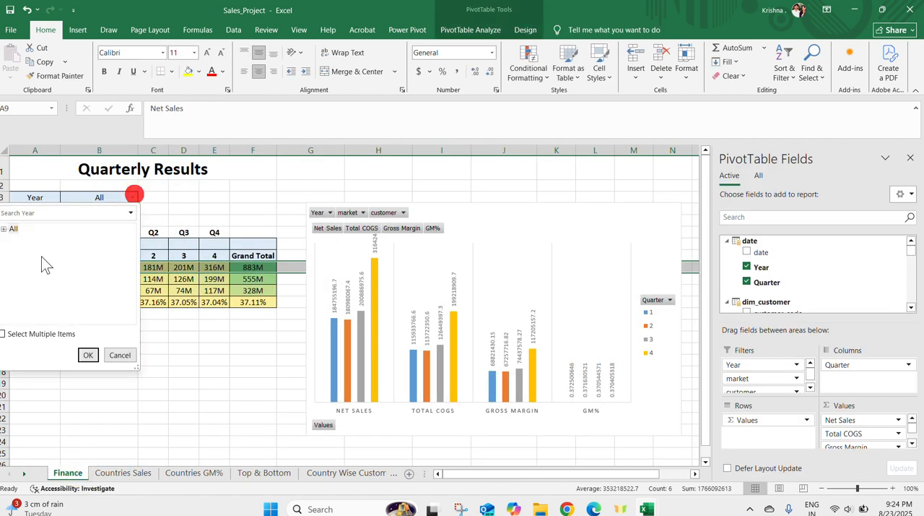
{"action": "left_click", "coordinate": [3, 229]}
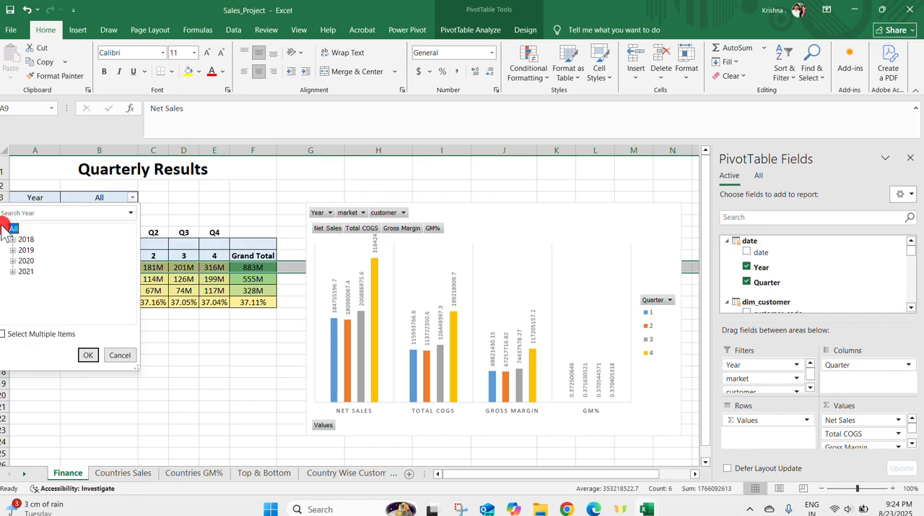
{"action": "left_click", "coordinate": [88, 355]}
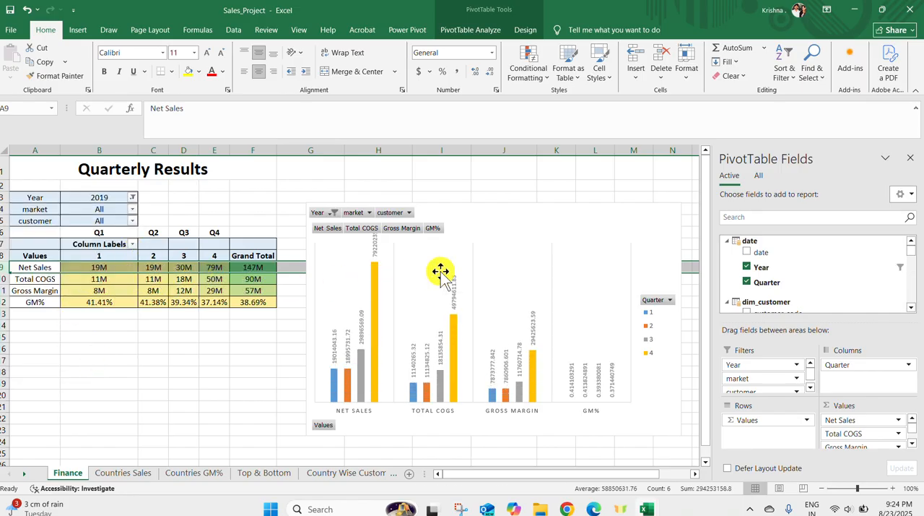
On the Countries Sales sheet, filter by 2019 and 2018, clear the Year filter, filter to 2019, and inspect India's Net Sales
{"action": "left_click", "coordinate": [121, 472]}
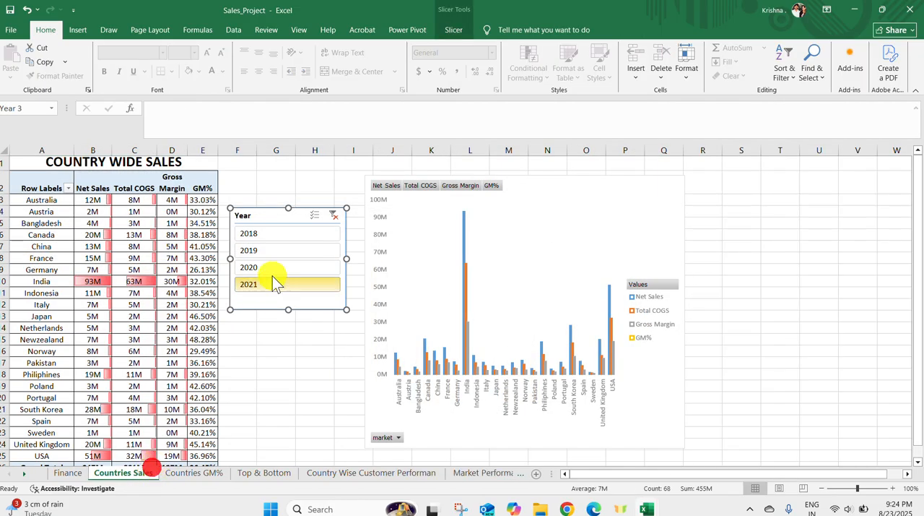
{"action": "left_click", "coordinate": [276, 251]}
{"action": "left_click", "coordinate": [291, 233]}
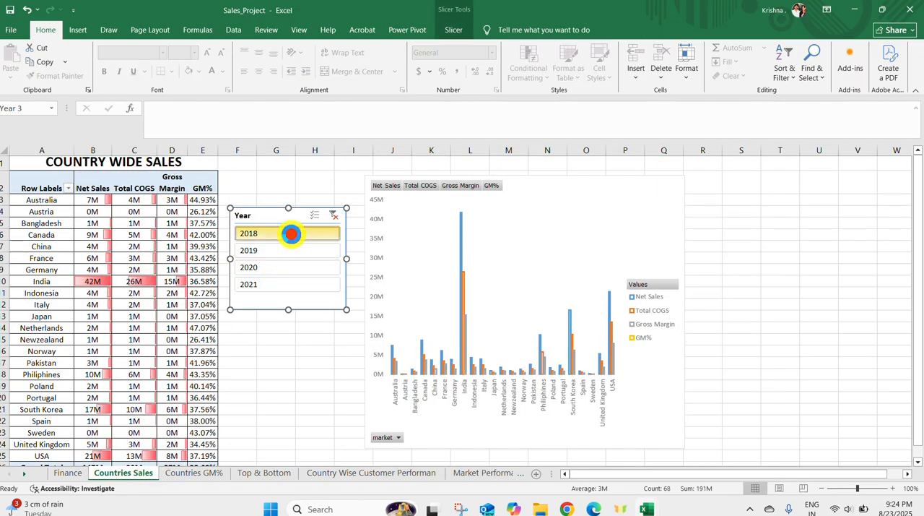
{"action": "left_click", "coordinate": [334, 215]}
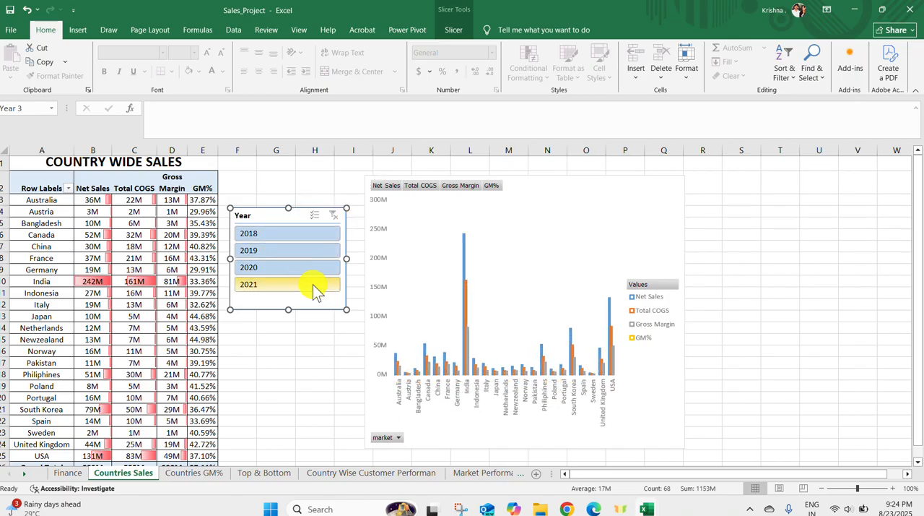
{"action": "left_click", "coordinate": [296, 251]}
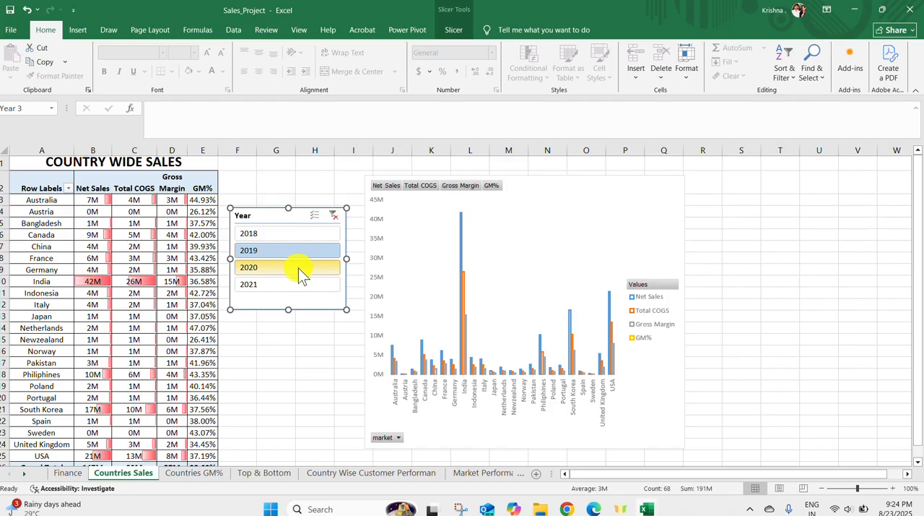
{"action": "left_click", "coordinate": [84, 281]}
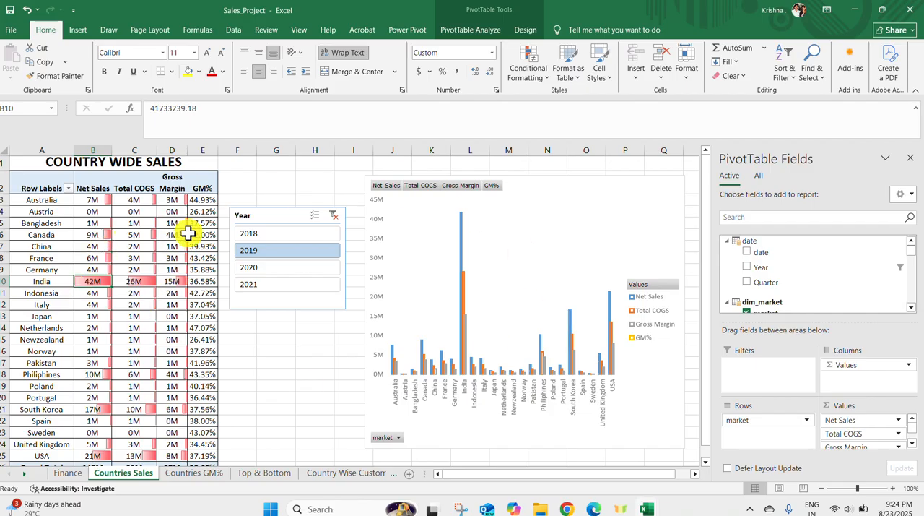
{"action": "mouse_move", "coordinate": [188, 233]}
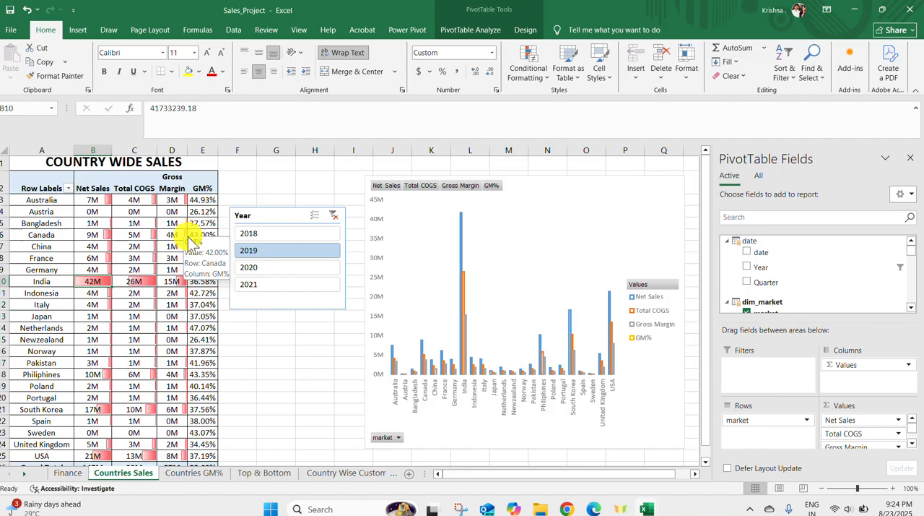
Enlarge the Countries GM% report, clear its Year filter, and filter the quarterly margins to 2019
{"action": "left_click", "coordinate": [193, 473]}
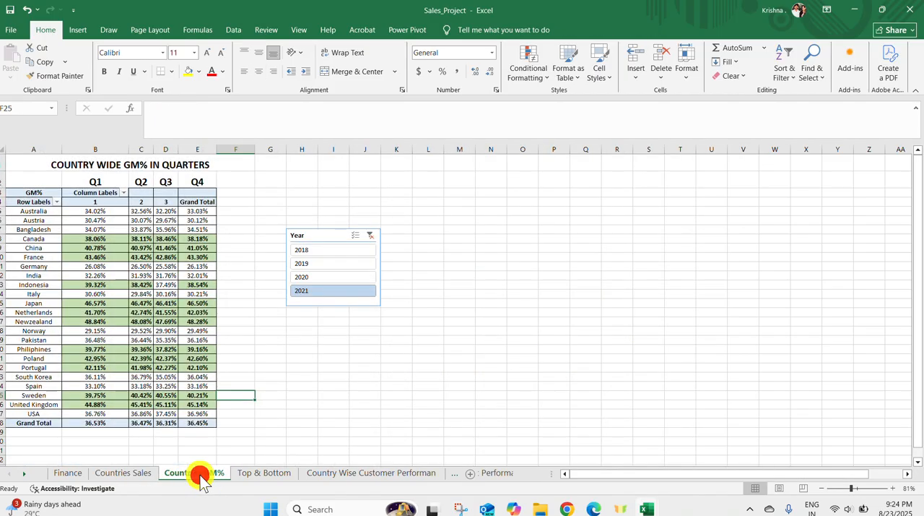
{"action": "left_click", "coordinate": [868, 488]}
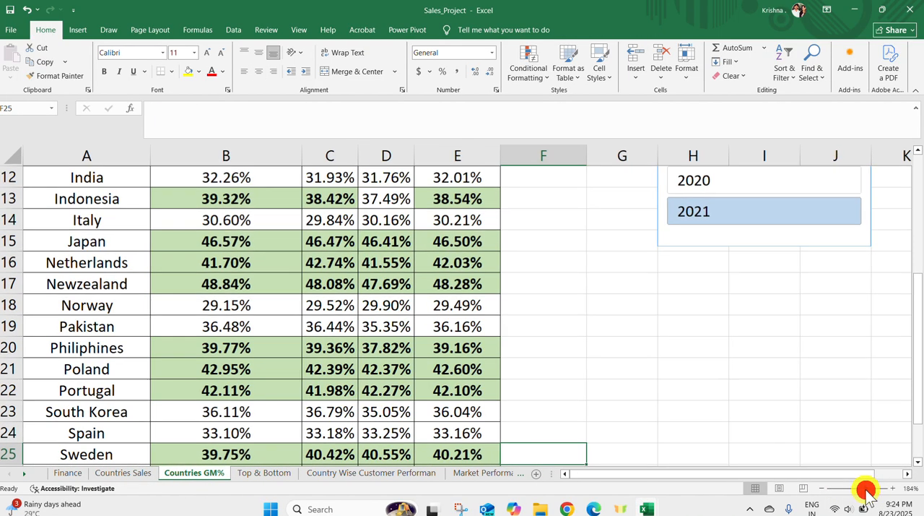
{"action": "mouse_move", "coordinate": [405, 309]}
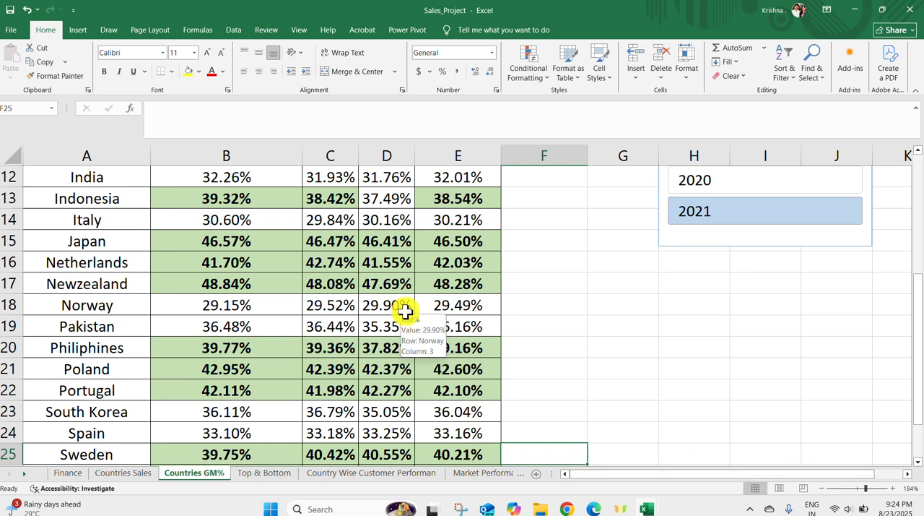
{"action": "left_click_drag", "start_coordinate": [916, 350], "coordinate": [916, 293]}
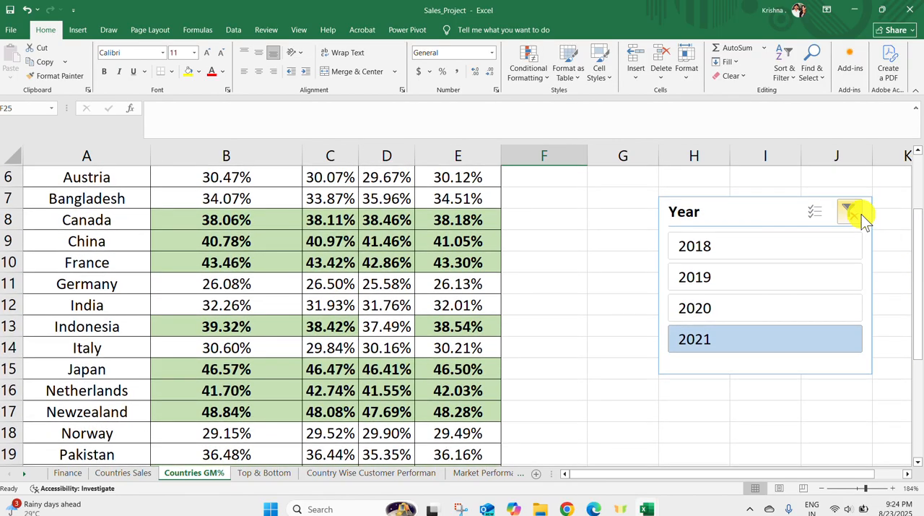
{"action": "left_click", "coordinate": [856, 212]}
{"action": "left_click", "coordinate": [670, 252]}
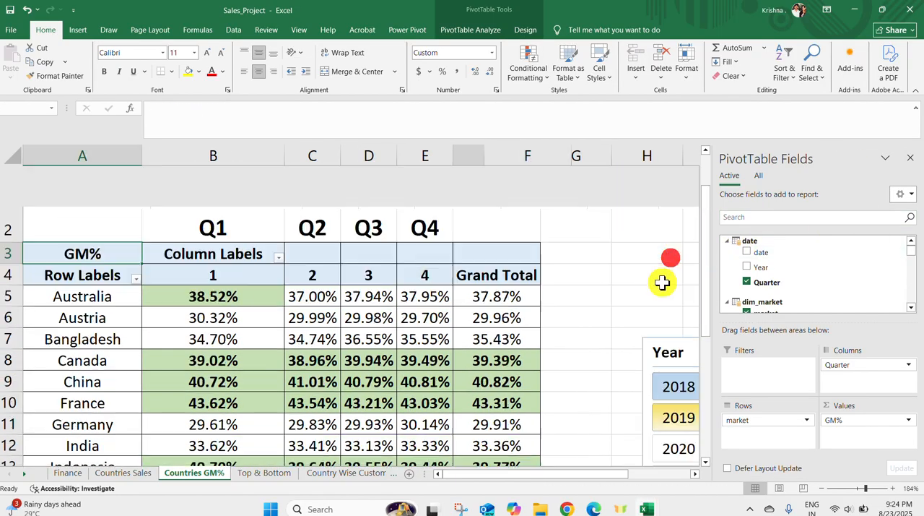
{"action": "left_click", "coordinate": [666, 418]}
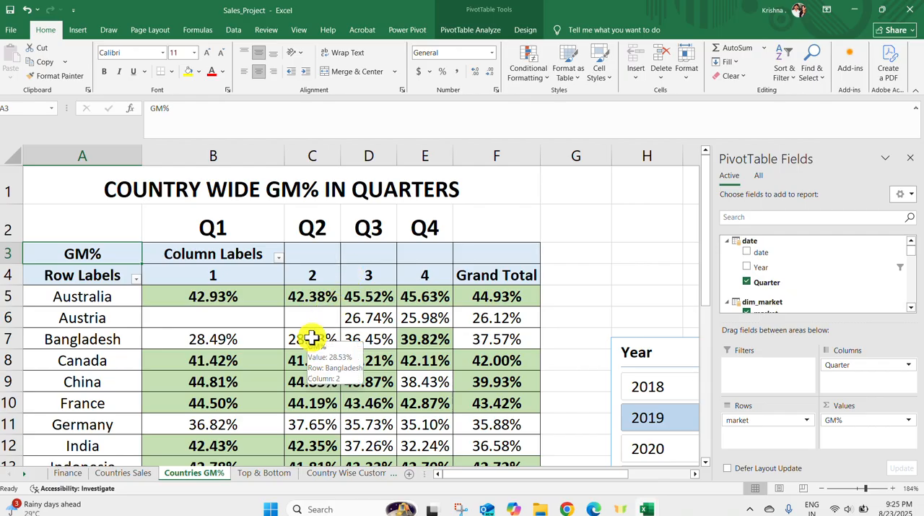
On the Top & Bottom sheet, filter the Top 5 Products table by 2020 and 2018, and clear its Year filter
{"action": "left_click", "coordinate": [264, 473]}
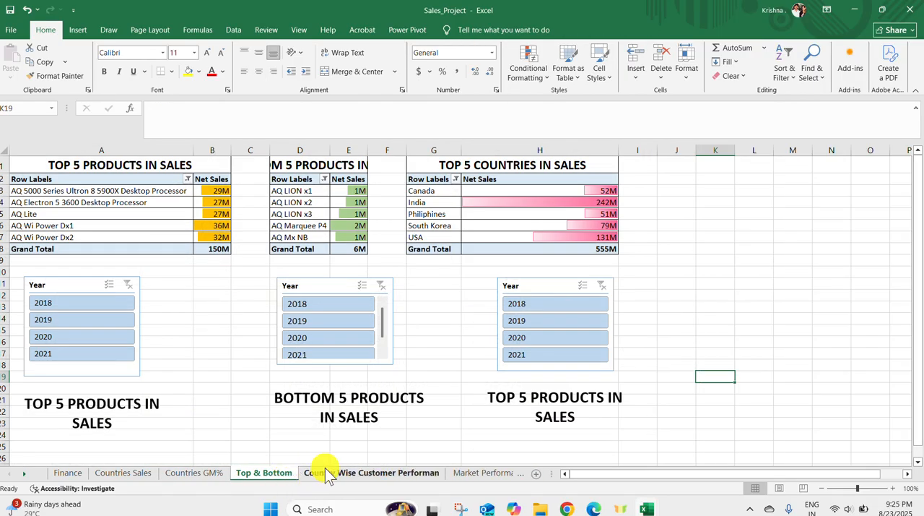
{"action": "left_click", "coordinate": [77, 334]}
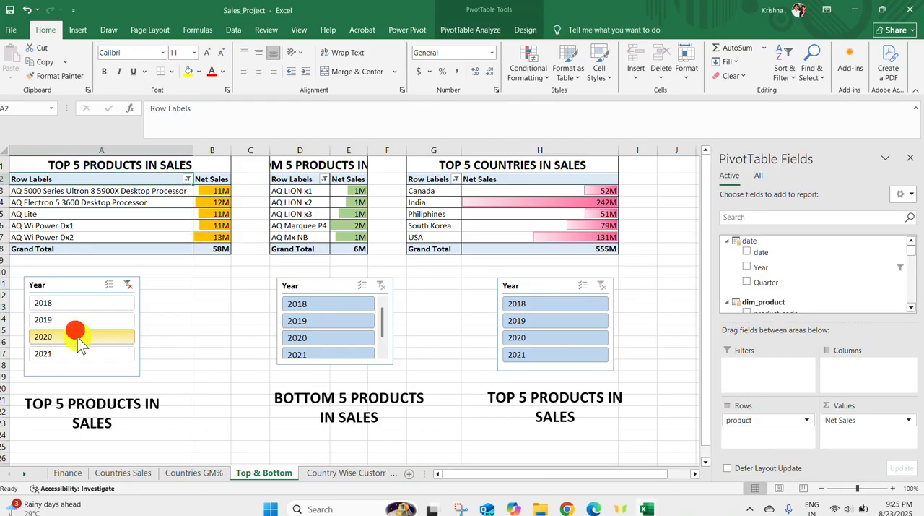
{"action": "left_click", "coordinate": [87, 304]}
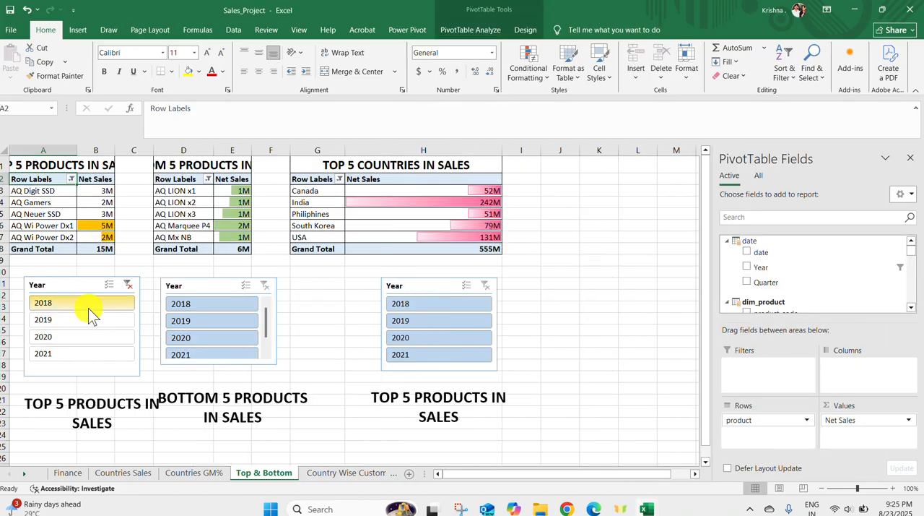
{"action": "left_click", "coordinate": [129, 284]}
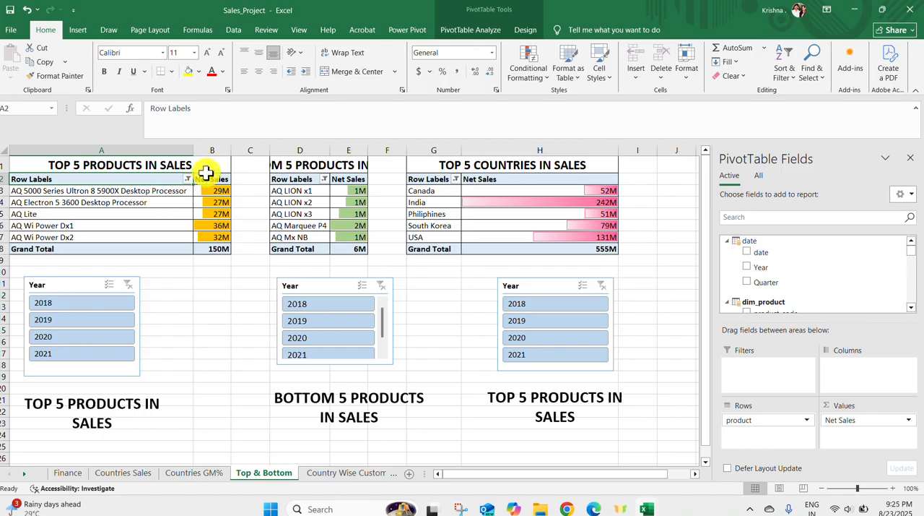
Apply a Top 10 value filter to the Top 5 Products table showing the top 10 items by Net Sales
{"action": "left_click", "coordinate": [187, 179]}
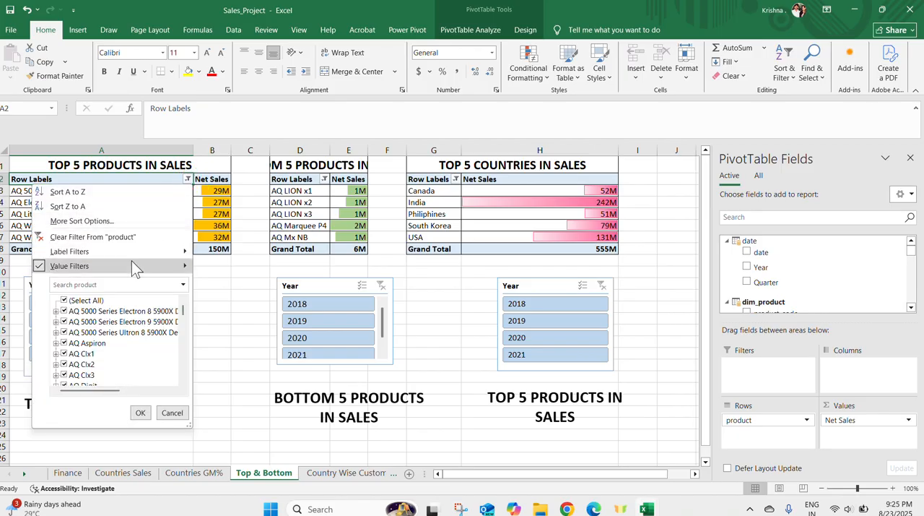
{"action": "mouse_move", "coordinate": [133, 264]}
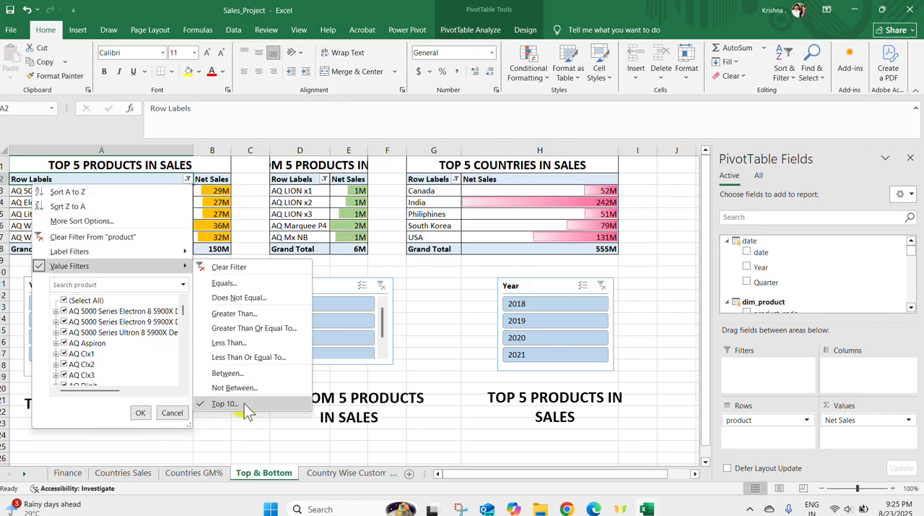
{"action": "left_click", "coordinate": [224, 404]}
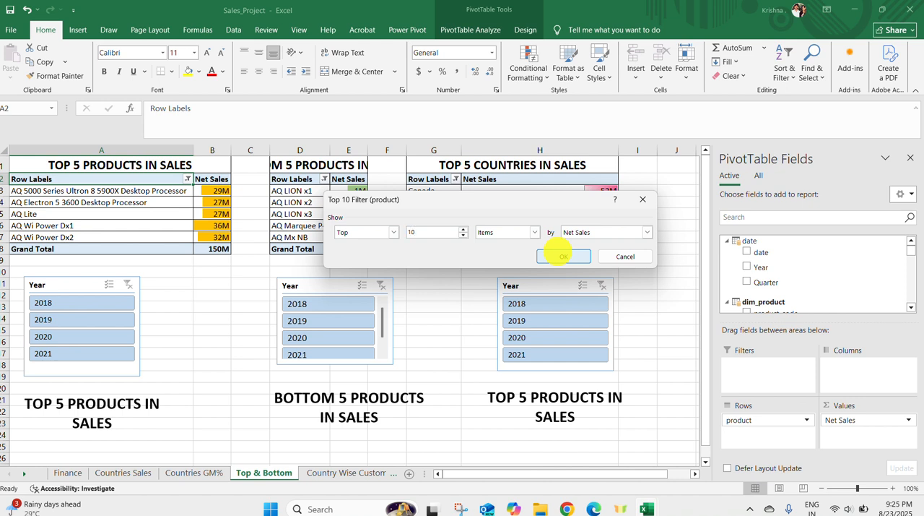
{"action": "left_click", "coordinate": [592, 234]}
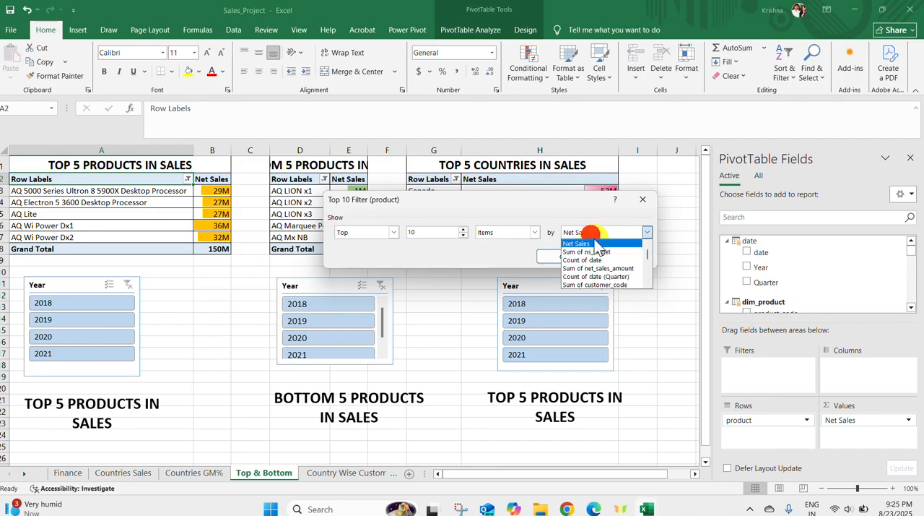
{"action": "left_click", "coordinate": [565, 206]}
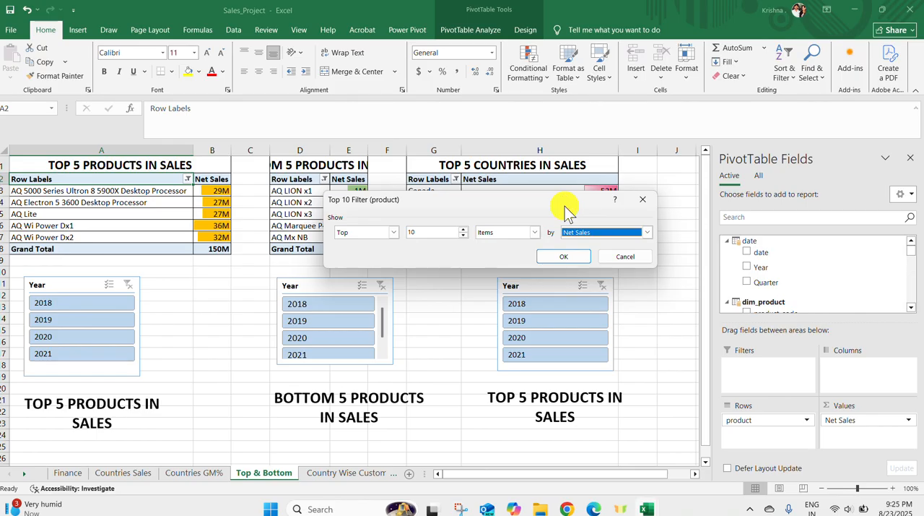
{"action": "left_click", "coordinate": [564, 256]}
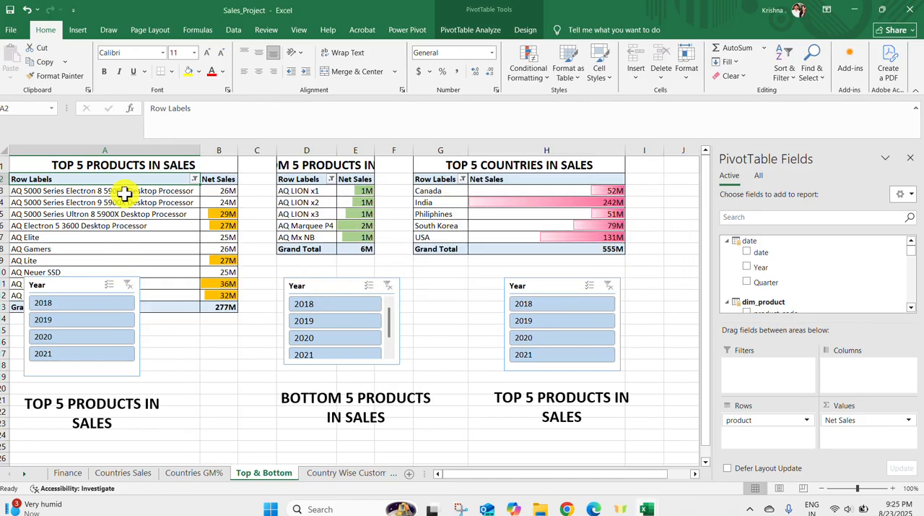
Change the Top 5 Products table's value filter to show the bottom 10 items by Net Sales
{"action": "left_click", "coordinate": [195, 178]}
{"action": "mouse_move", "coordinate": [148, 262]}
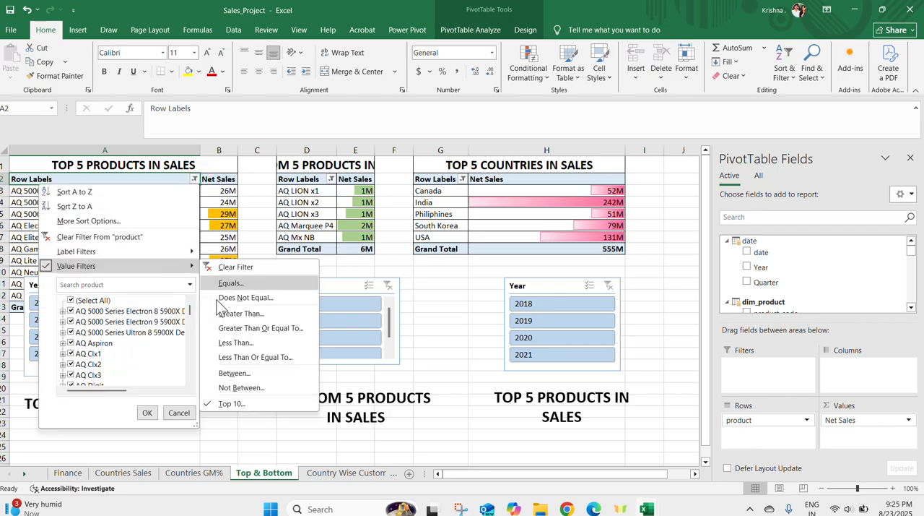
{"action": "left_click", "coordinate": [223, 403]}
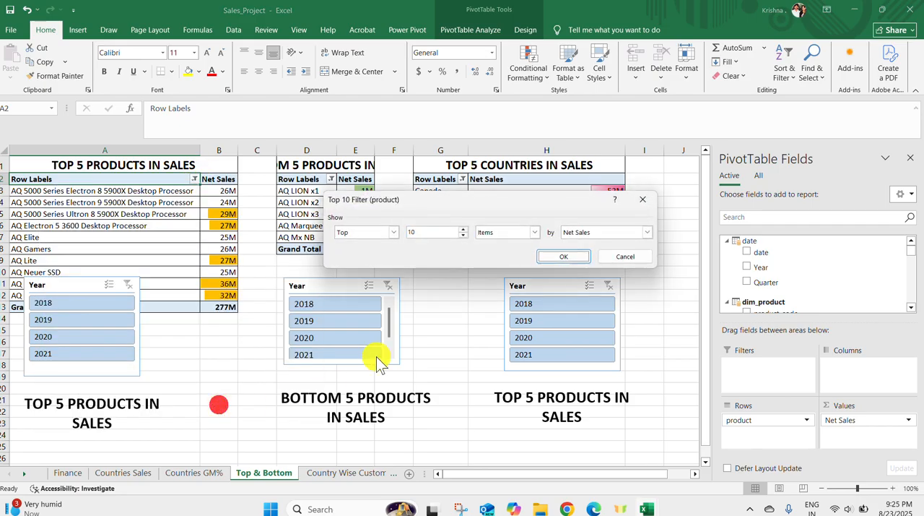
{"action": "left_click", "coordinate": [394, 231]}
{"action": "left_click", "coordinate": [385, 242]}
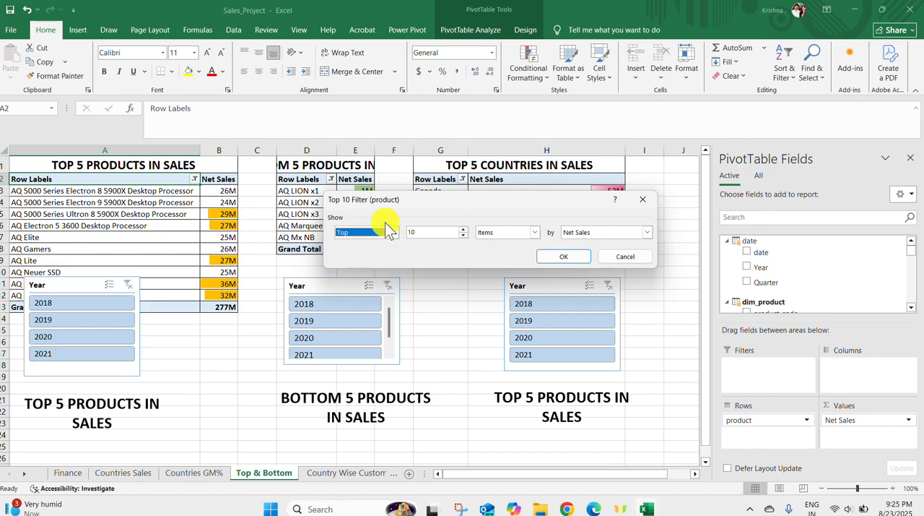
{"action": "left_click", "coordinate": [394, 232]}
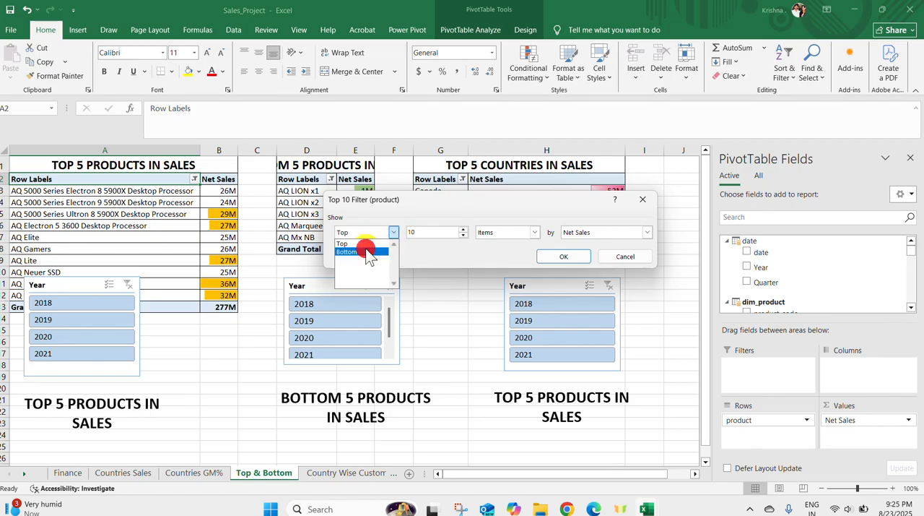
{"action": "left_click", "coordinate": [366, 251]}
{"action": "left_click", "coordinate": [564, 256]}
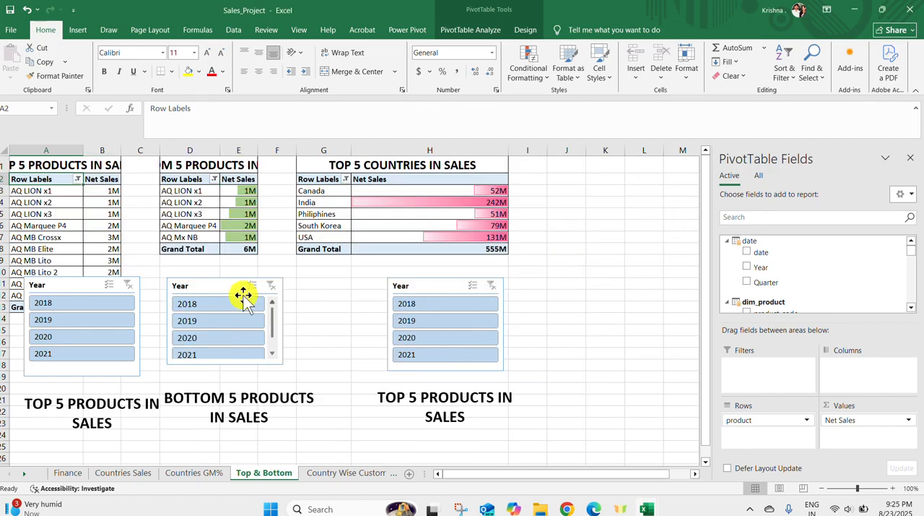
Switch the Top 5 Products table's value filter back to the top 10 items by Net Sales
{"action": "left_click", "coordinate": [78, 179]}
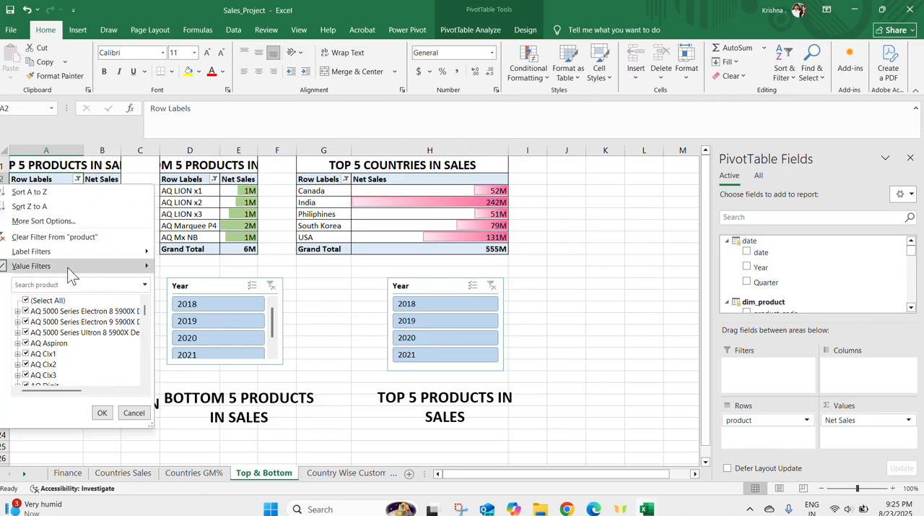
{"action": "mouse_move", "coordinate": [69, 266]}
{"action": "left_click", "coordinate": [188, 403]}
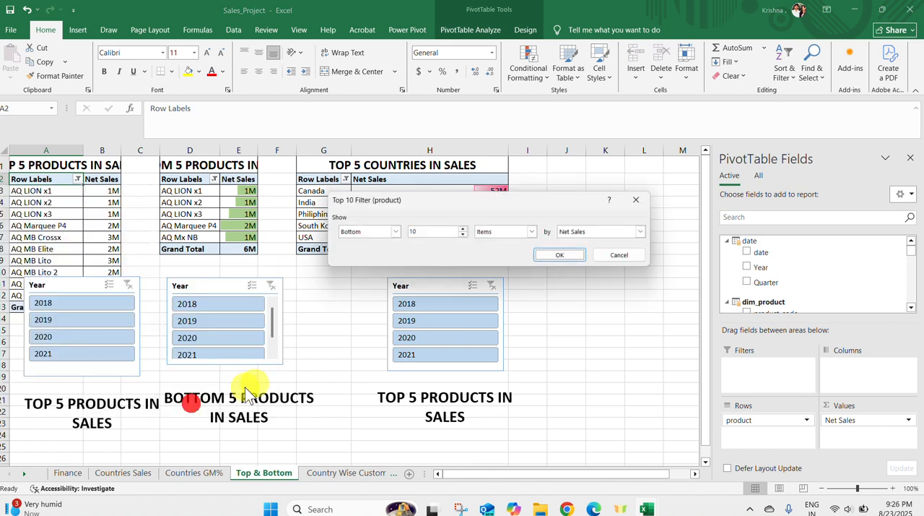
{"action": "left_click", "coordinate": [396, 232]}
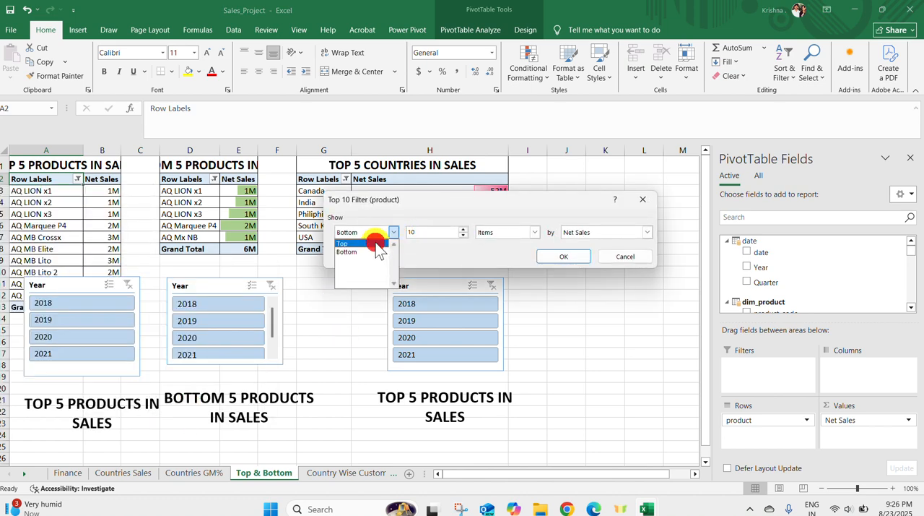
{"action": "left_click", "coordinate": [375, 244]}
{"action": "left_click", "coordinate": [581, 256]}
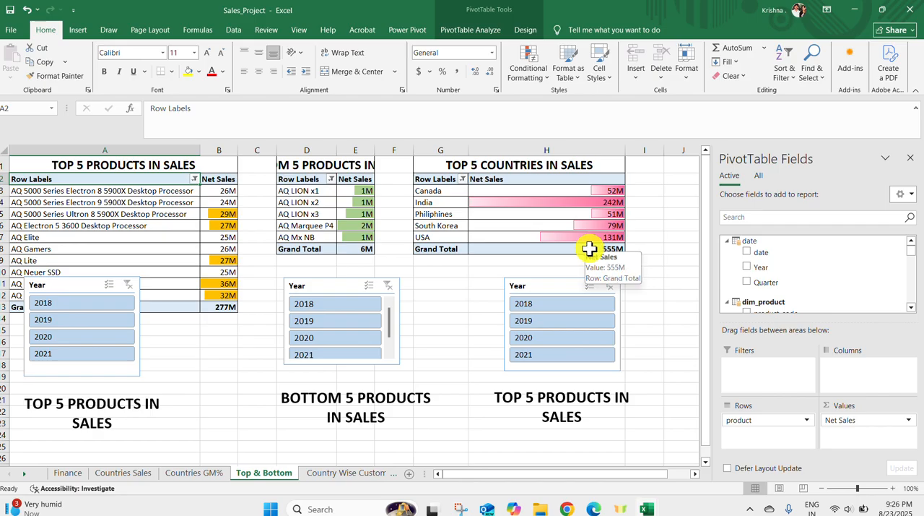
Change the text box heading below the countries table's Year slicer to TOP 5 COUNTRIES IN SALES
{"action": "left_click", "coordinate": [559, 413]}
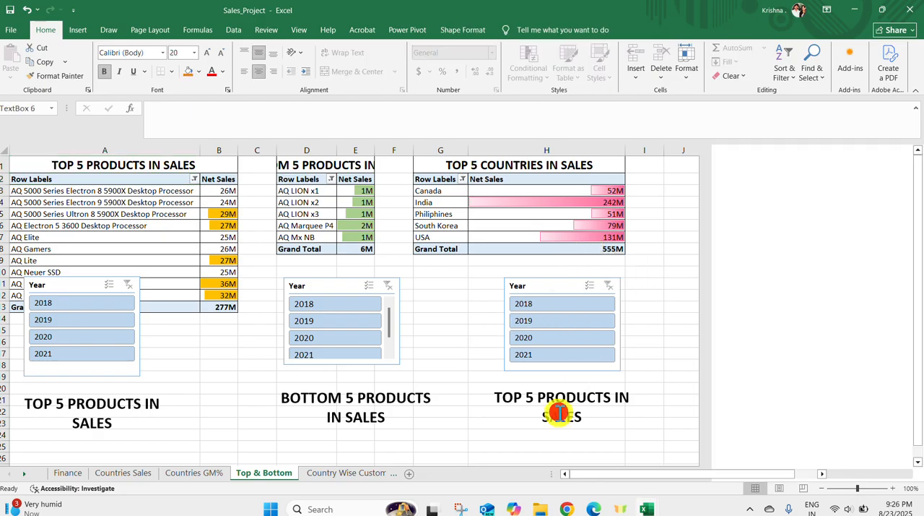
{"action": "left_click_drag", "start_coordinate": [610, 401], "coordinate": [536, 393]}
{"action": "type", "text": "COUNTRIE"}
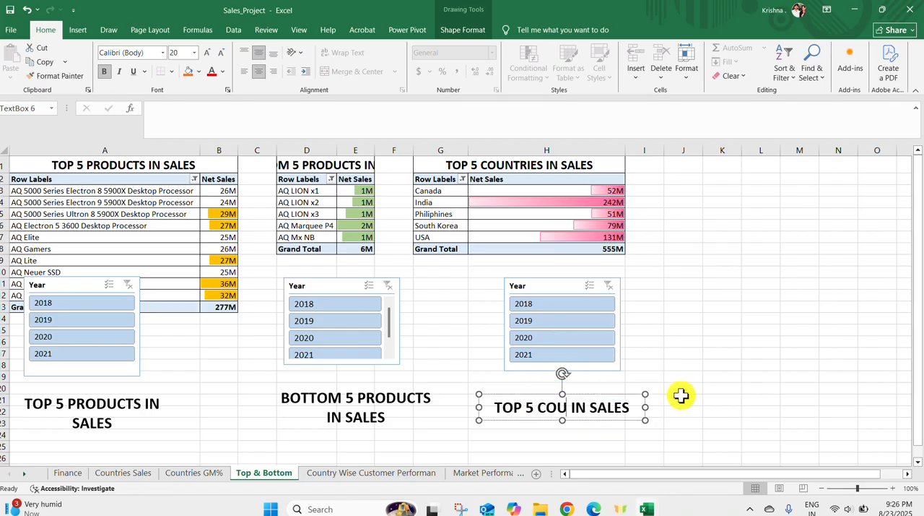
{"action": "type", "text": "S"}
{"action": "left_click", "coordinate": [691, 410]}
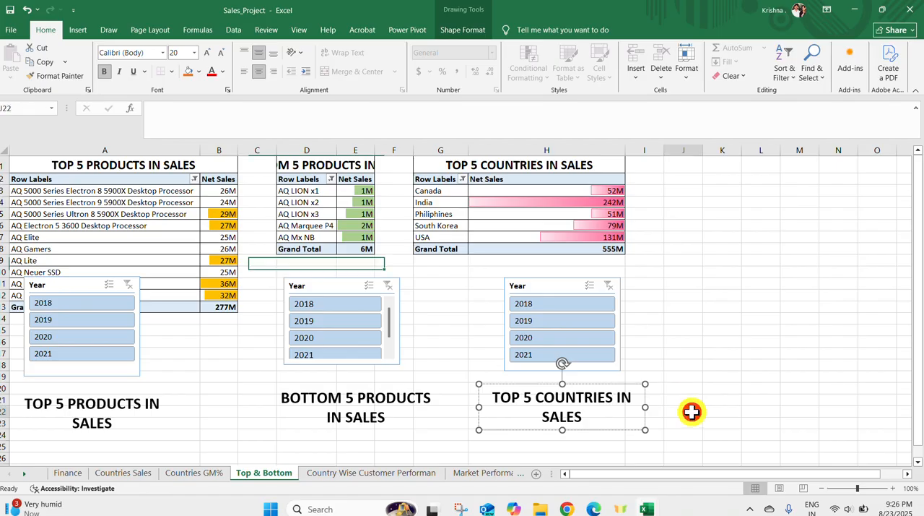
Filter the Top 5 Countries table through the years 2019, 2020 and 2018, finishing with only 2021 selected
{"action": "left_click", "coordinate": [582, 318]}
{"action": "left_click", "coordinate": [580, 334]}
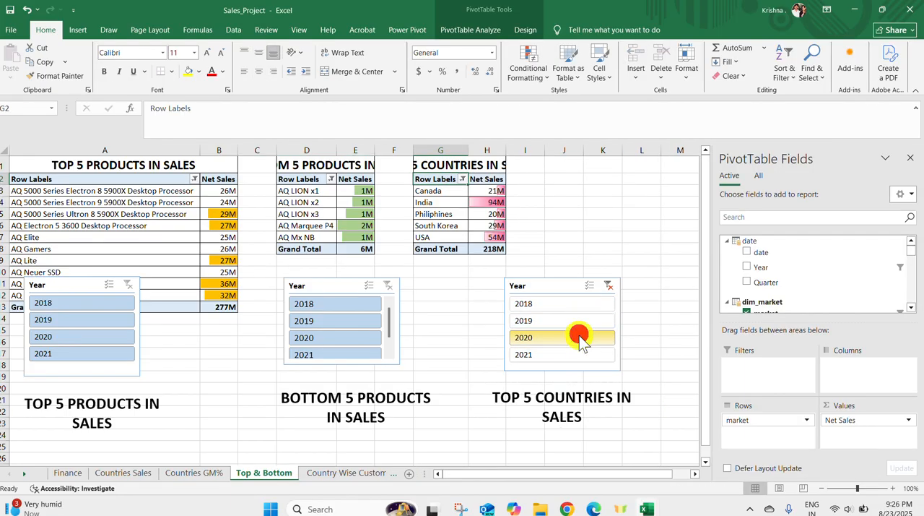
{"action": "left_click", "coordinate": [571, 307]}
{"action": "left_click", "coordinate": [576, 334]}
{"action": "left_click", "coordinate": [582, 353]}
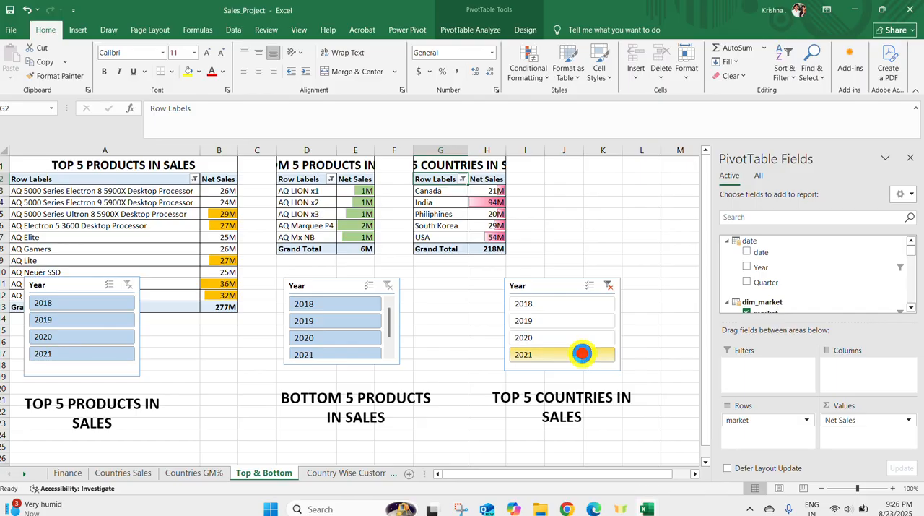
On the Country Wise Customer Performan sheet, examine the 21 Vs 20 column and India's 2020 sales, 2021 sales and 2021 target
{"action": "left_click", "coordinate": [374, 473]}
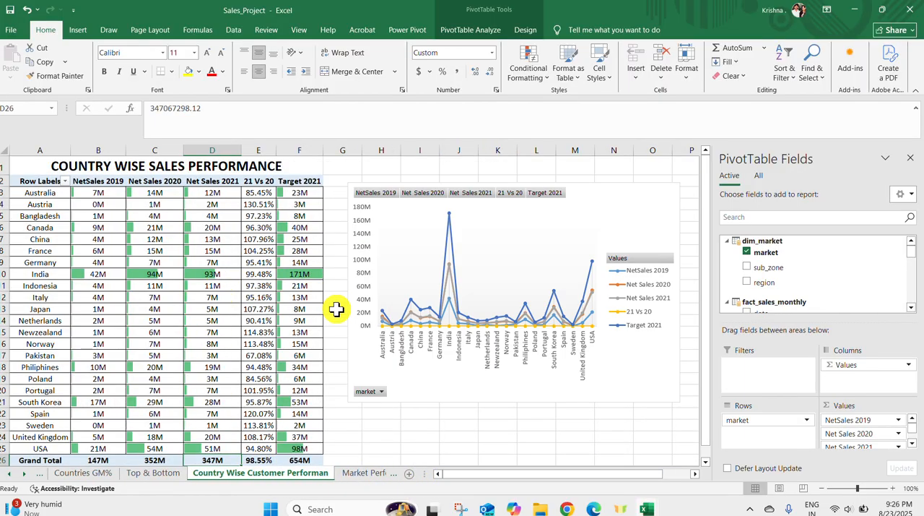
{"action": "left_click", "coordinate": [254, 181]}
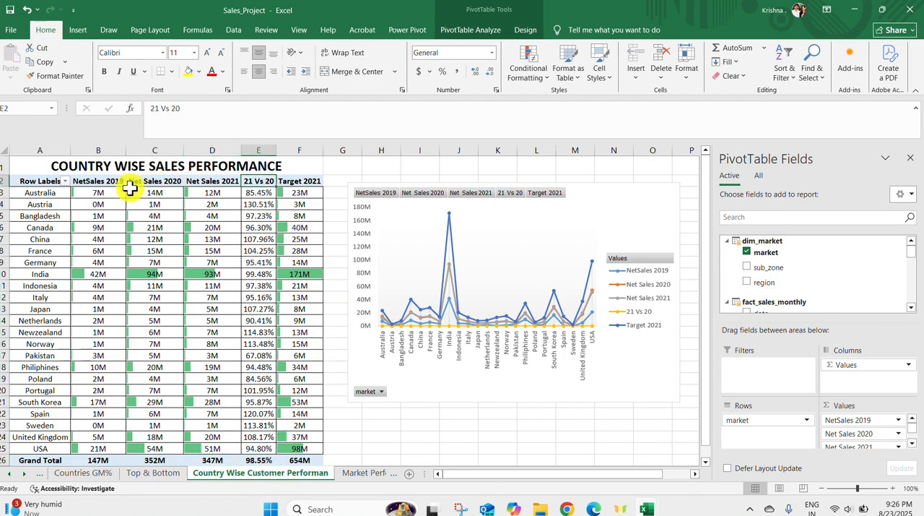
{"action": "left_click", "coordinate": [151, 274]}
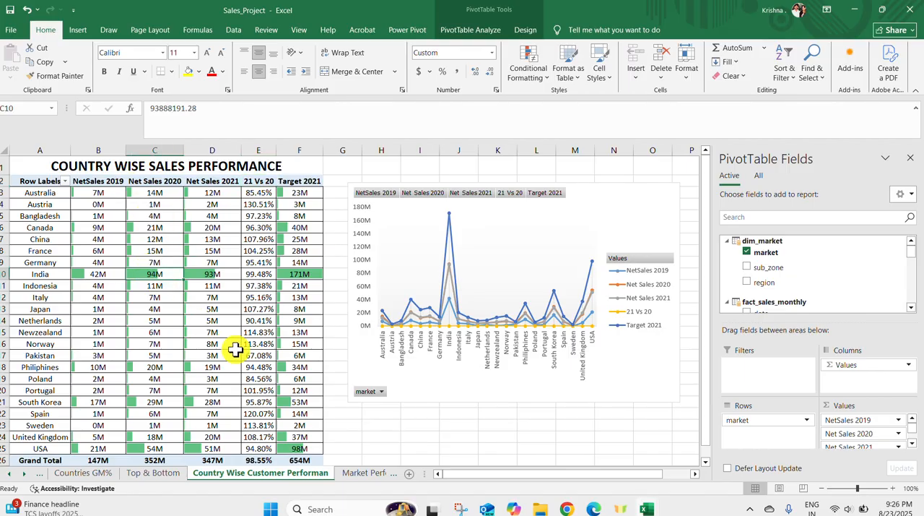
{"action": "left_click", "coordinate": [220, 274]}
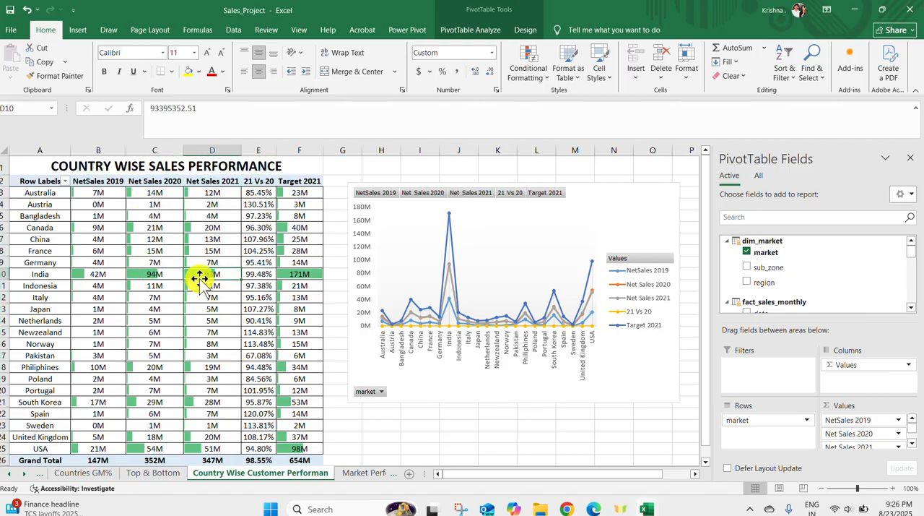
{"action": "left_click", "coordinate": [304, 274]}
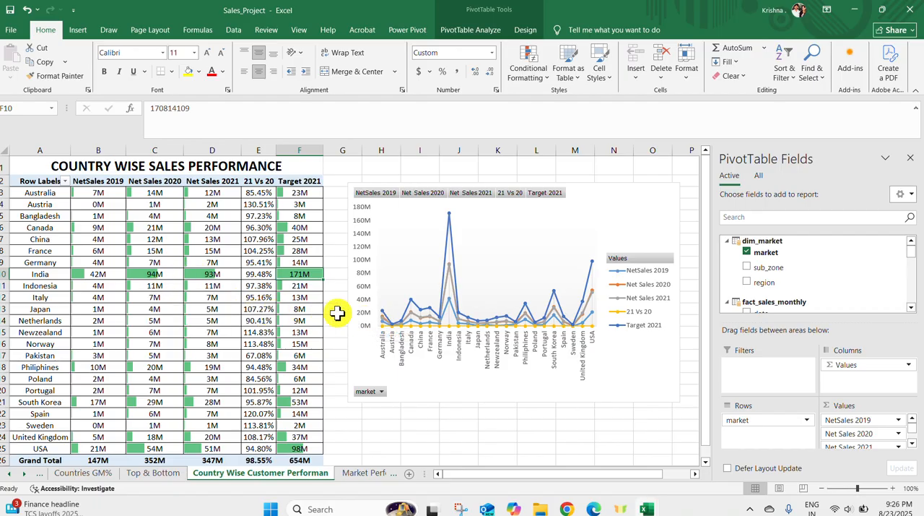
On the Market Performance sheet, select India's row to examine its sales against the 2021 target
{"action": "left_click", "coordinate": [348, 473]}
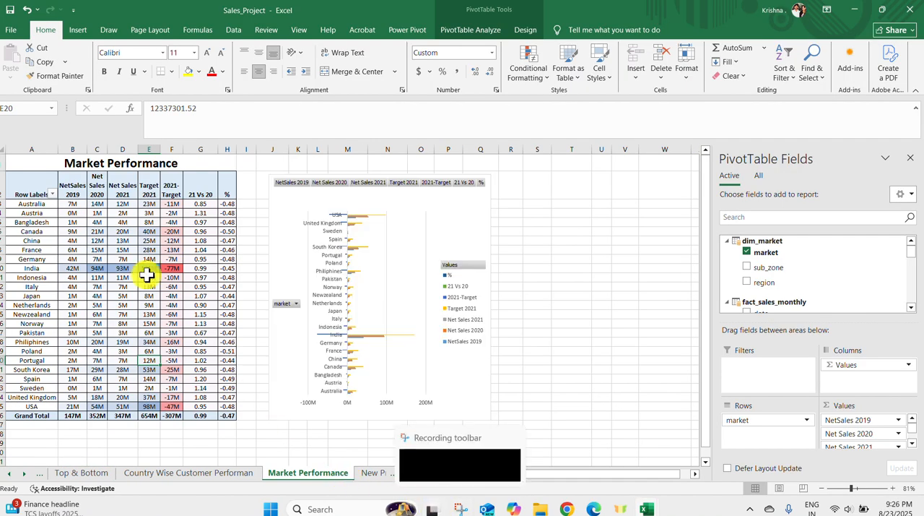
{"action": "left_click_drag", "start_coordinate": [2, 267], "coordinate": [2, 268]}
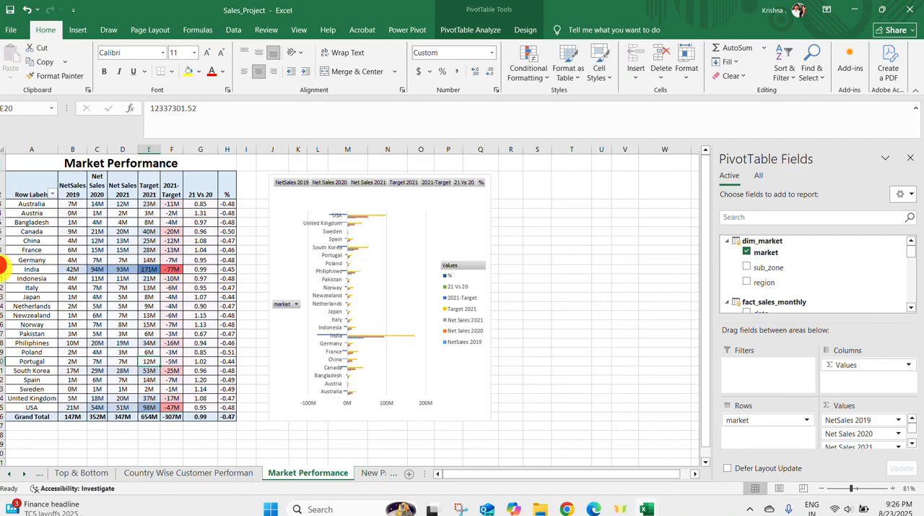
{"action": "left_click", "coordinate": [2, 271]}
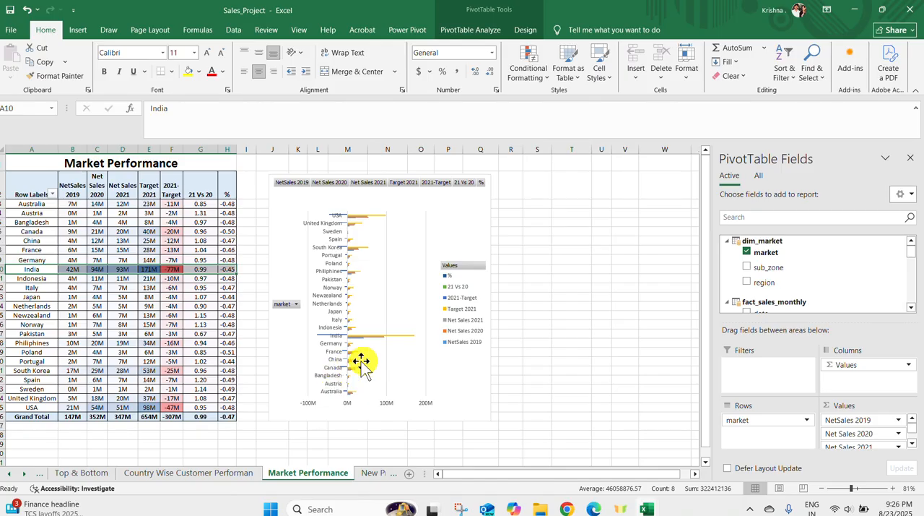
On the New Products Launch sheet, reapply the product value filter showing items whose NetSales 2019 equals 0
{"action": "left_click", "coordinate": [383, 473]}
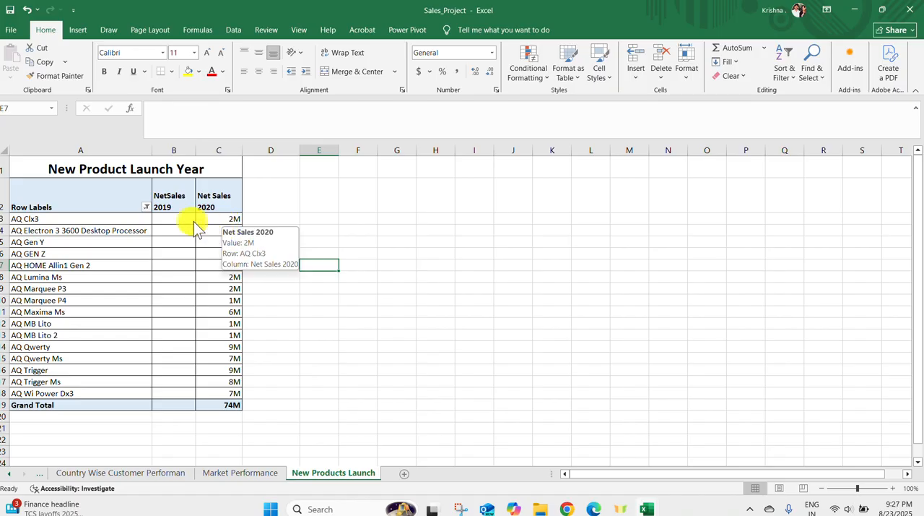
{"action": "left_click", "coordinate": [144, 203]}
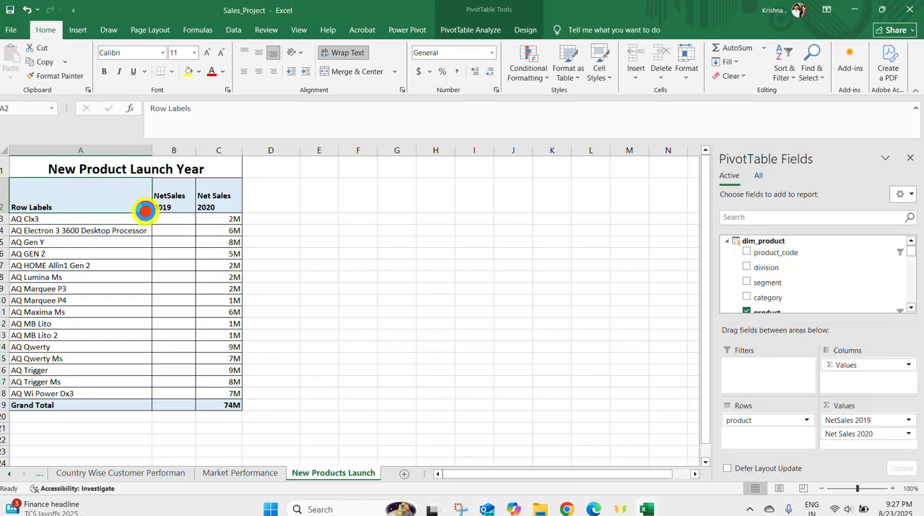
{"action": "left_click", "coordinate": [146, 208]}
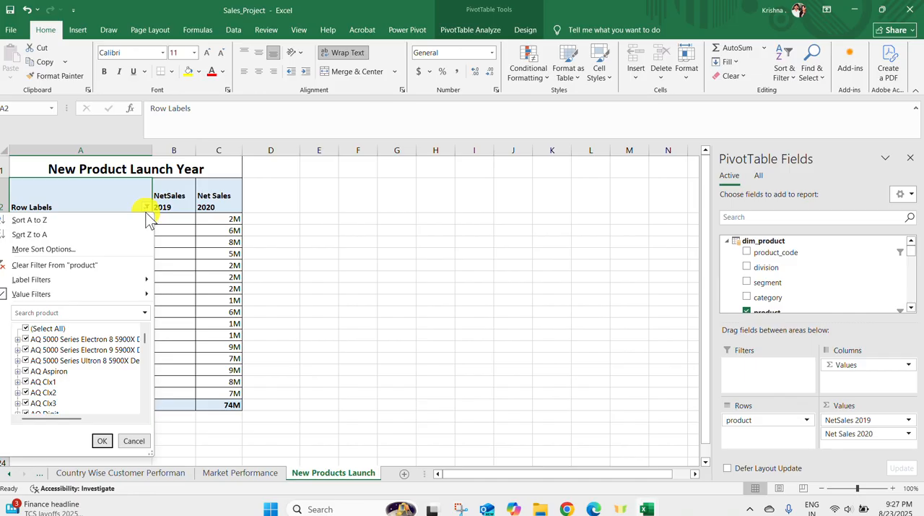
{"action": "mouse_move", "coordinate": [123, 296]}
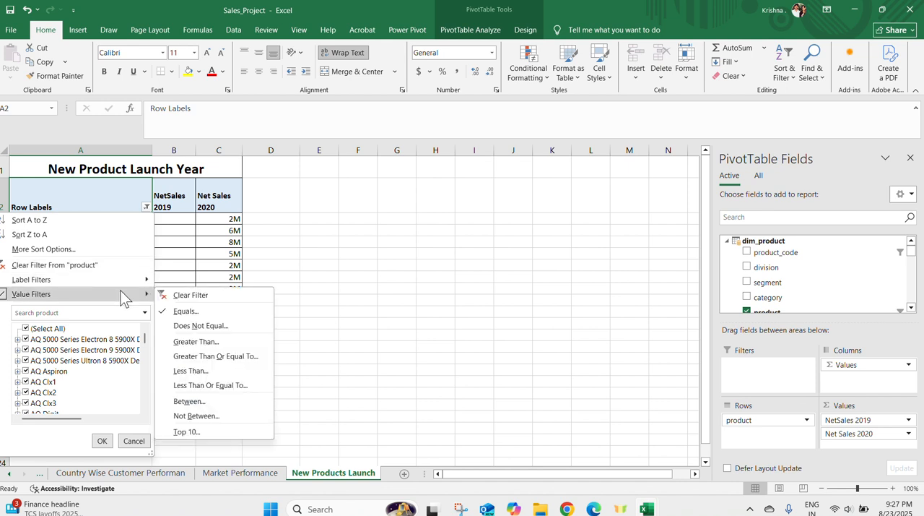
{"action": "left_click", "coordinate": [191, 309]}
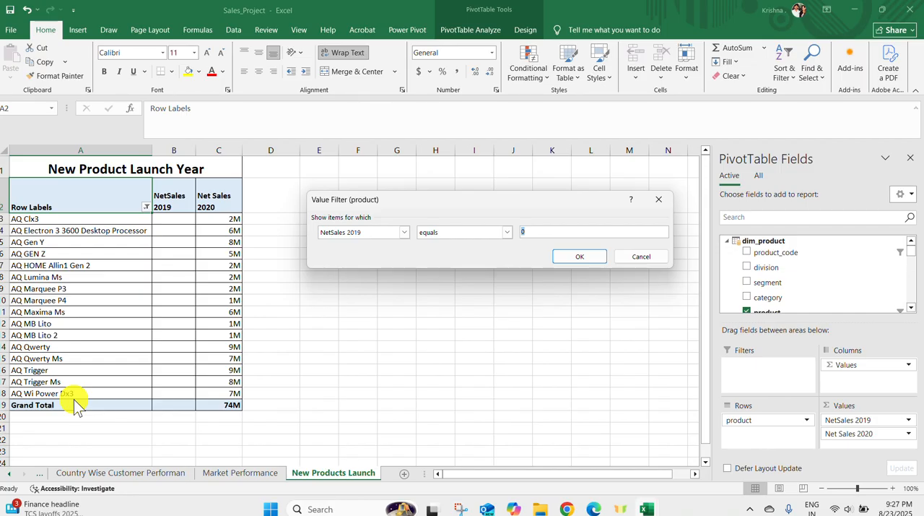
{"action": "left_click", "coordinate": [574, 252]}
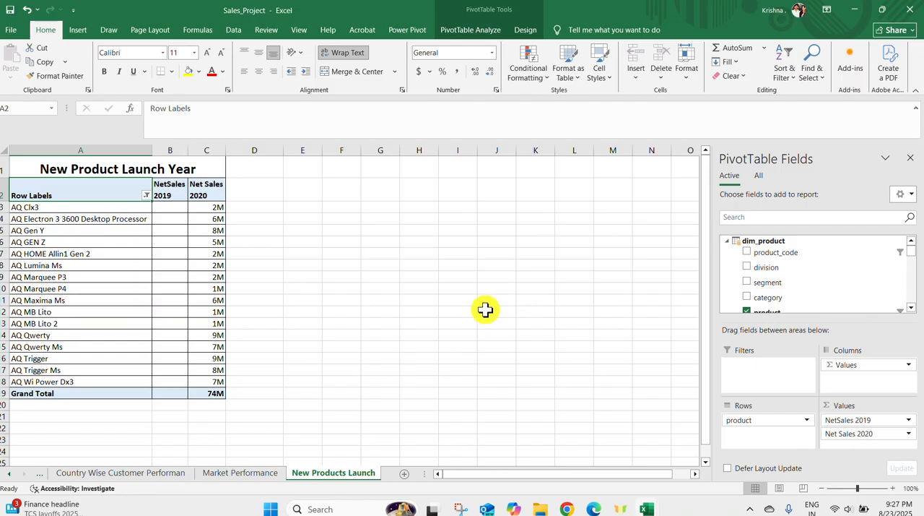